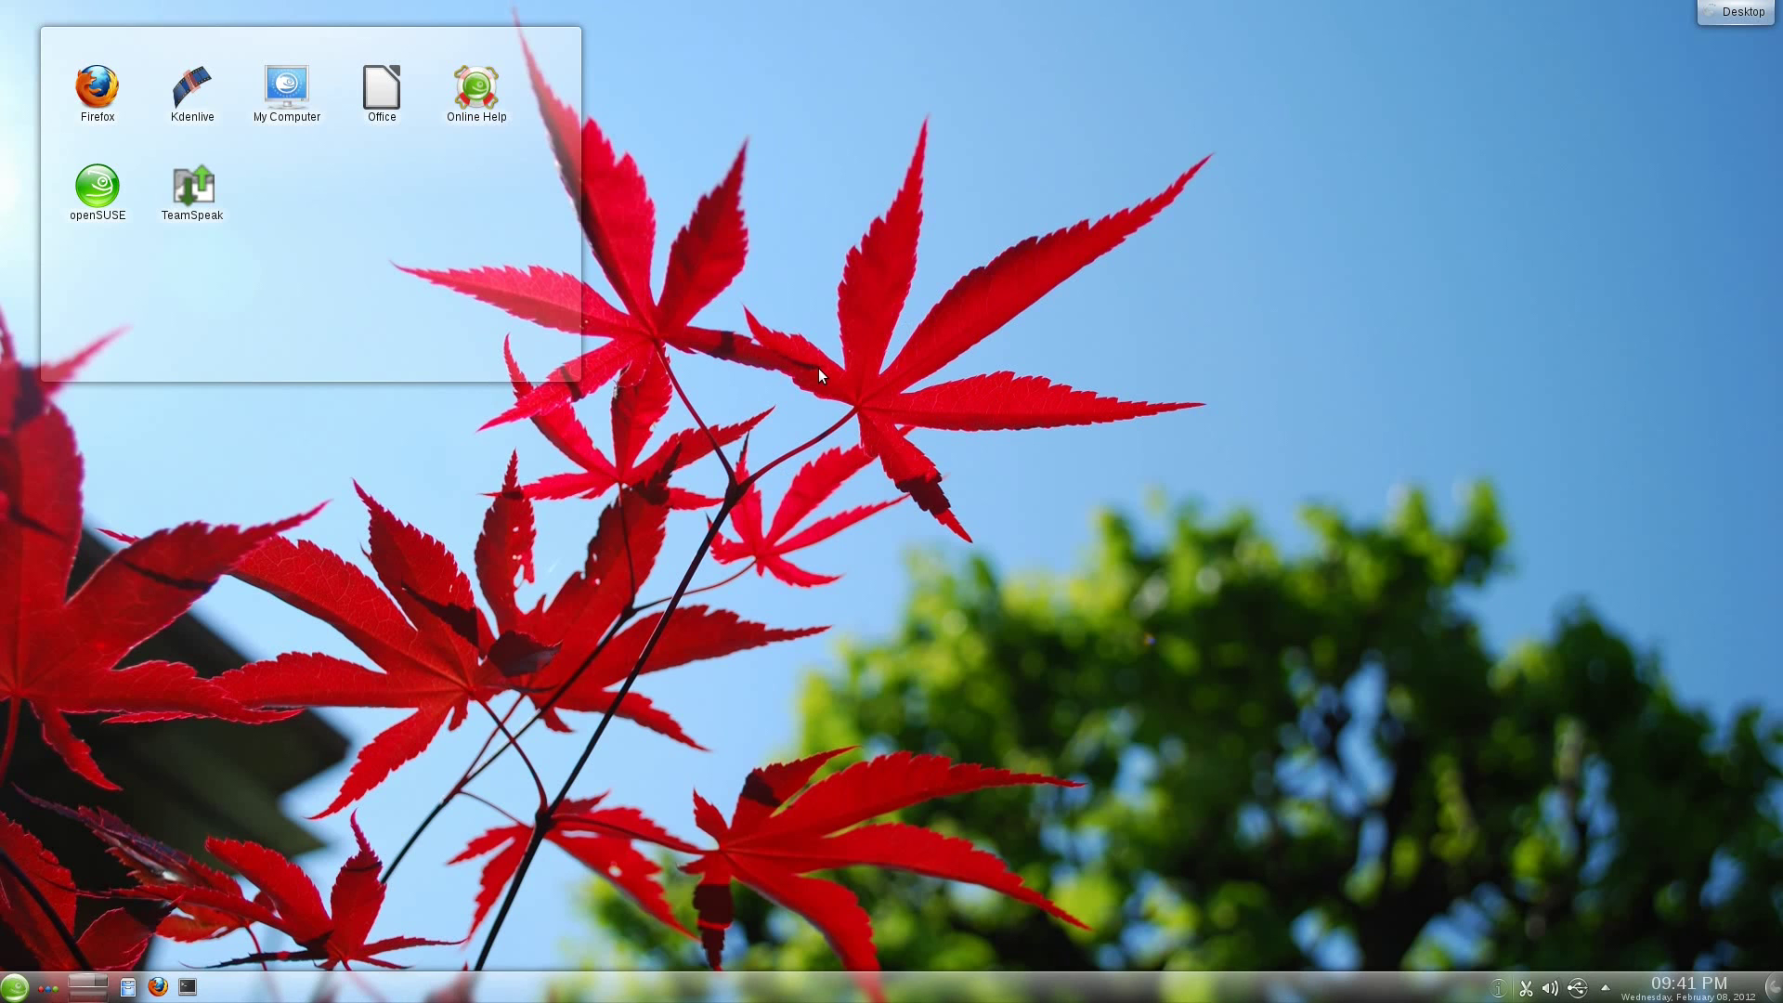
# View the My Computer system information, close it, and launch YaST Administrator Settings from the menu
pyautogui.click(295, 100)
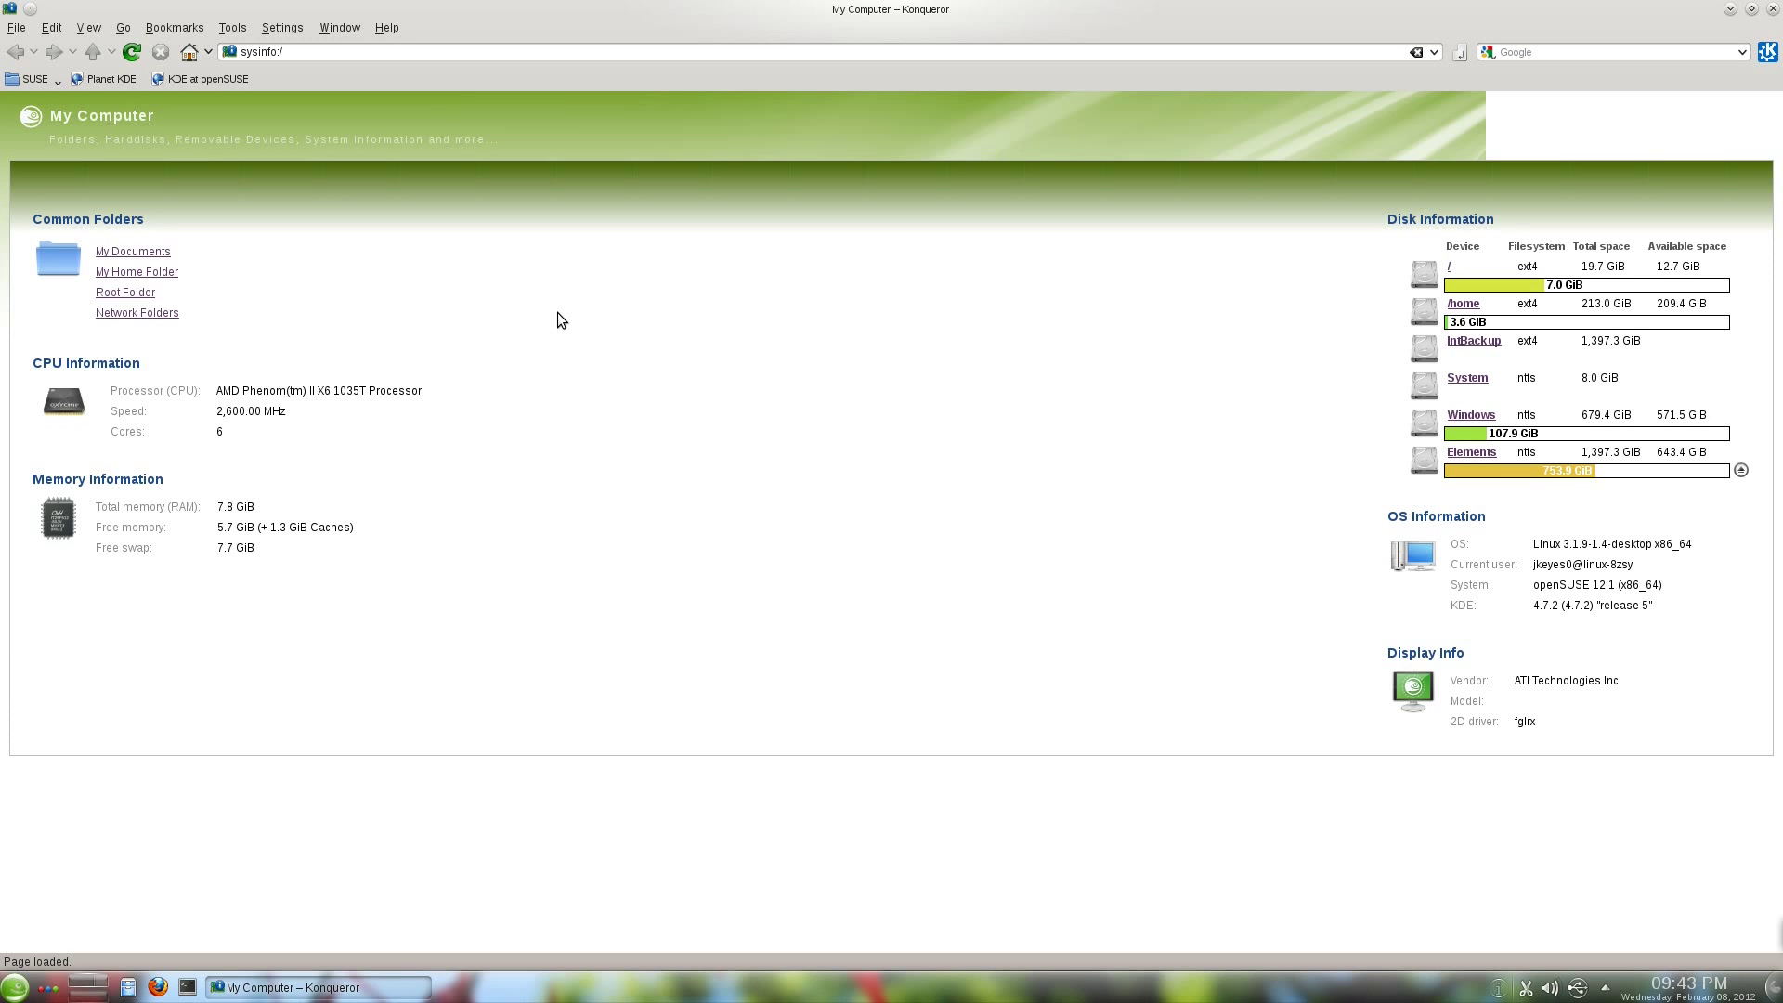
pyautogui.click(1773, 8)
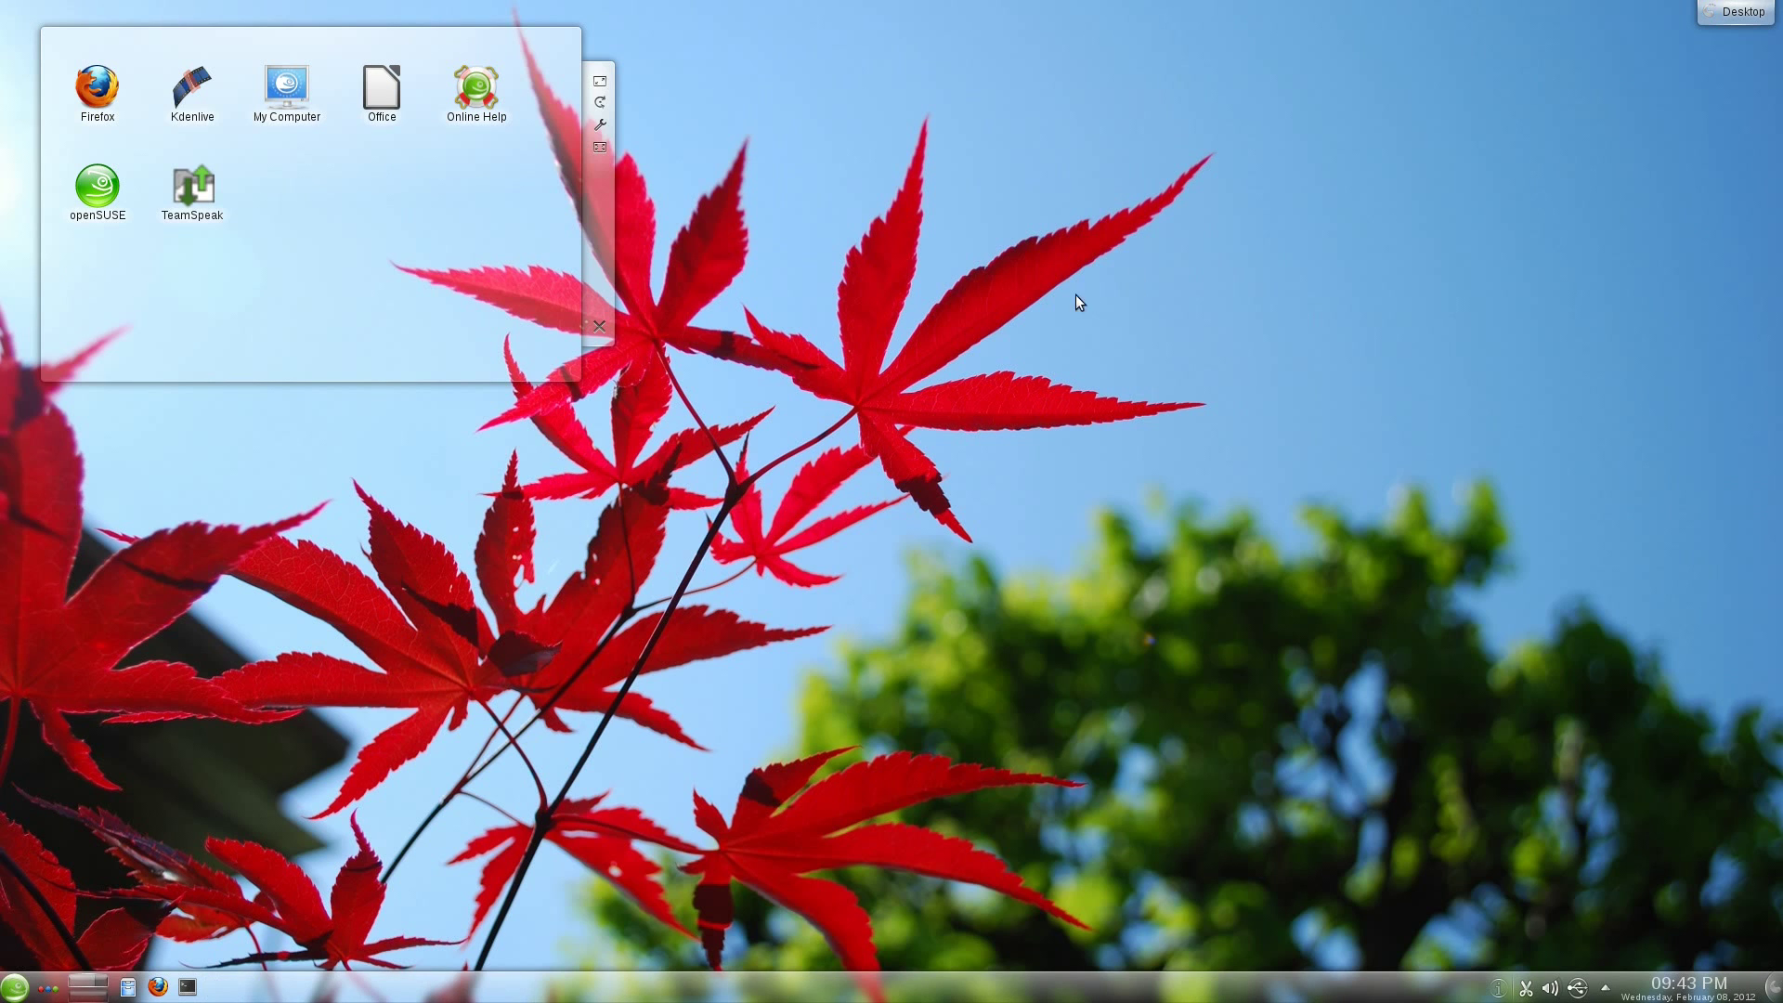
pyautogui.click(16, 986)
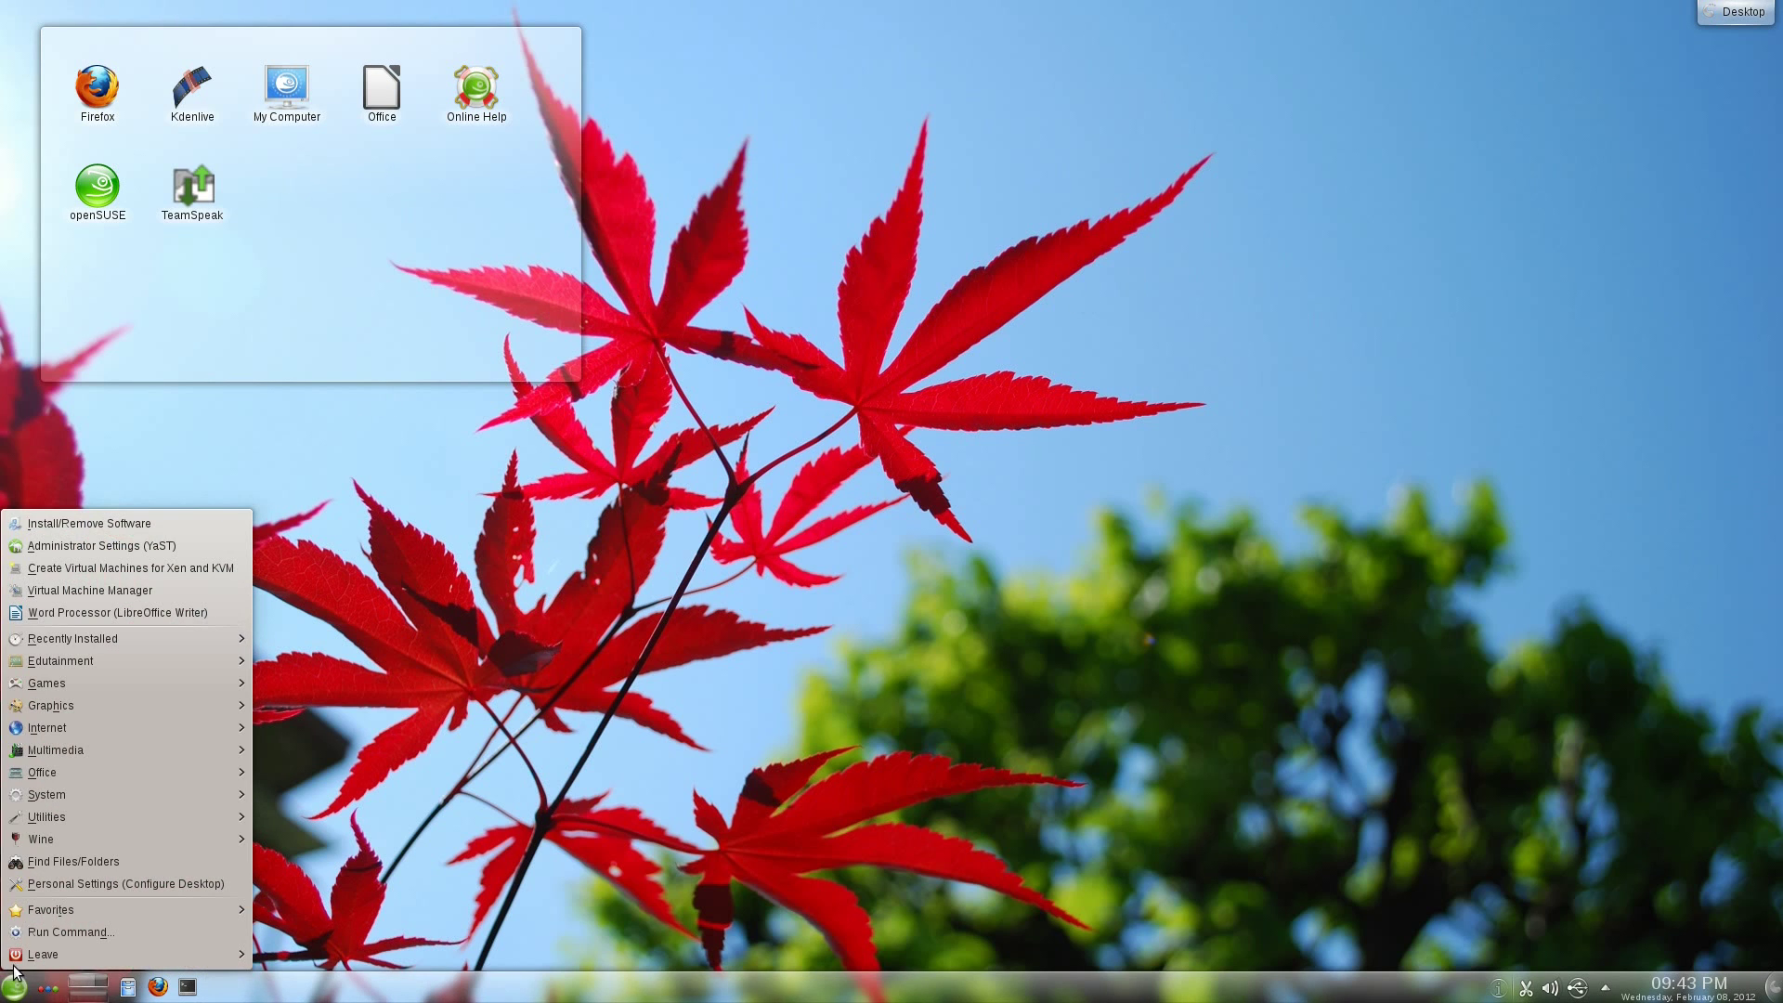
pyautogui.click(82, 544)
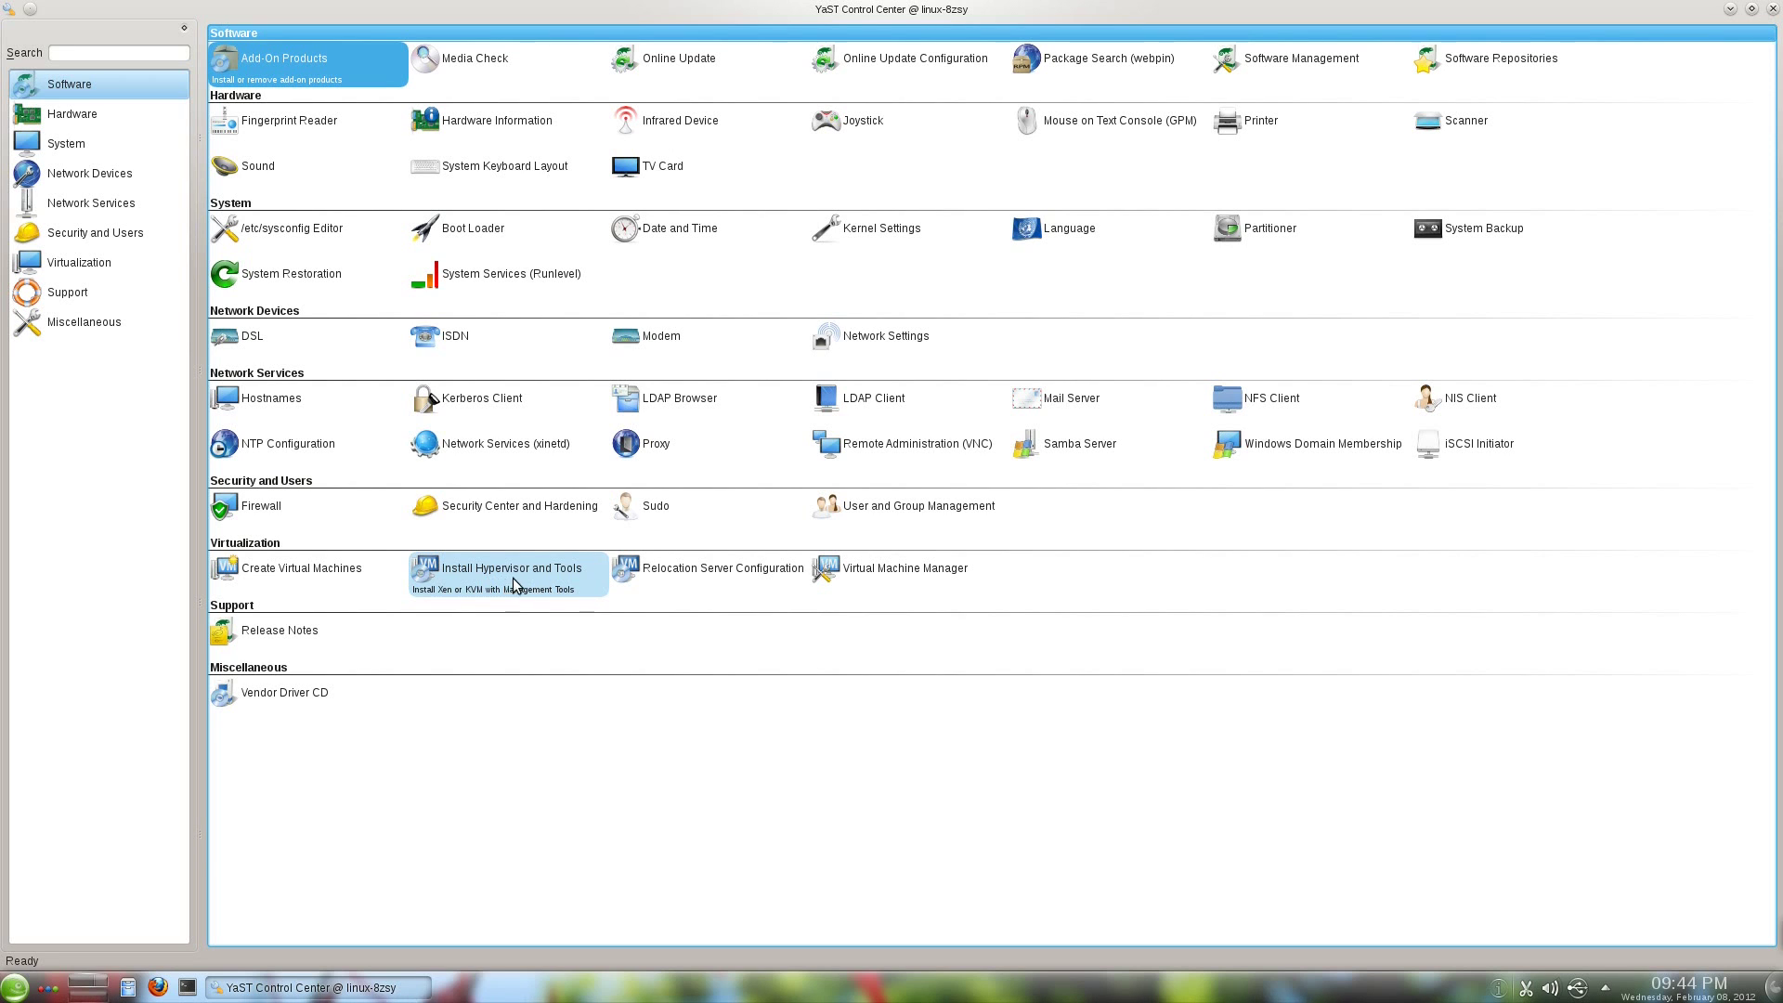
# Try Create Virtual Machines and dismiss its vm-install error and hypervisor warning details
pyautogui.click(314, 576)
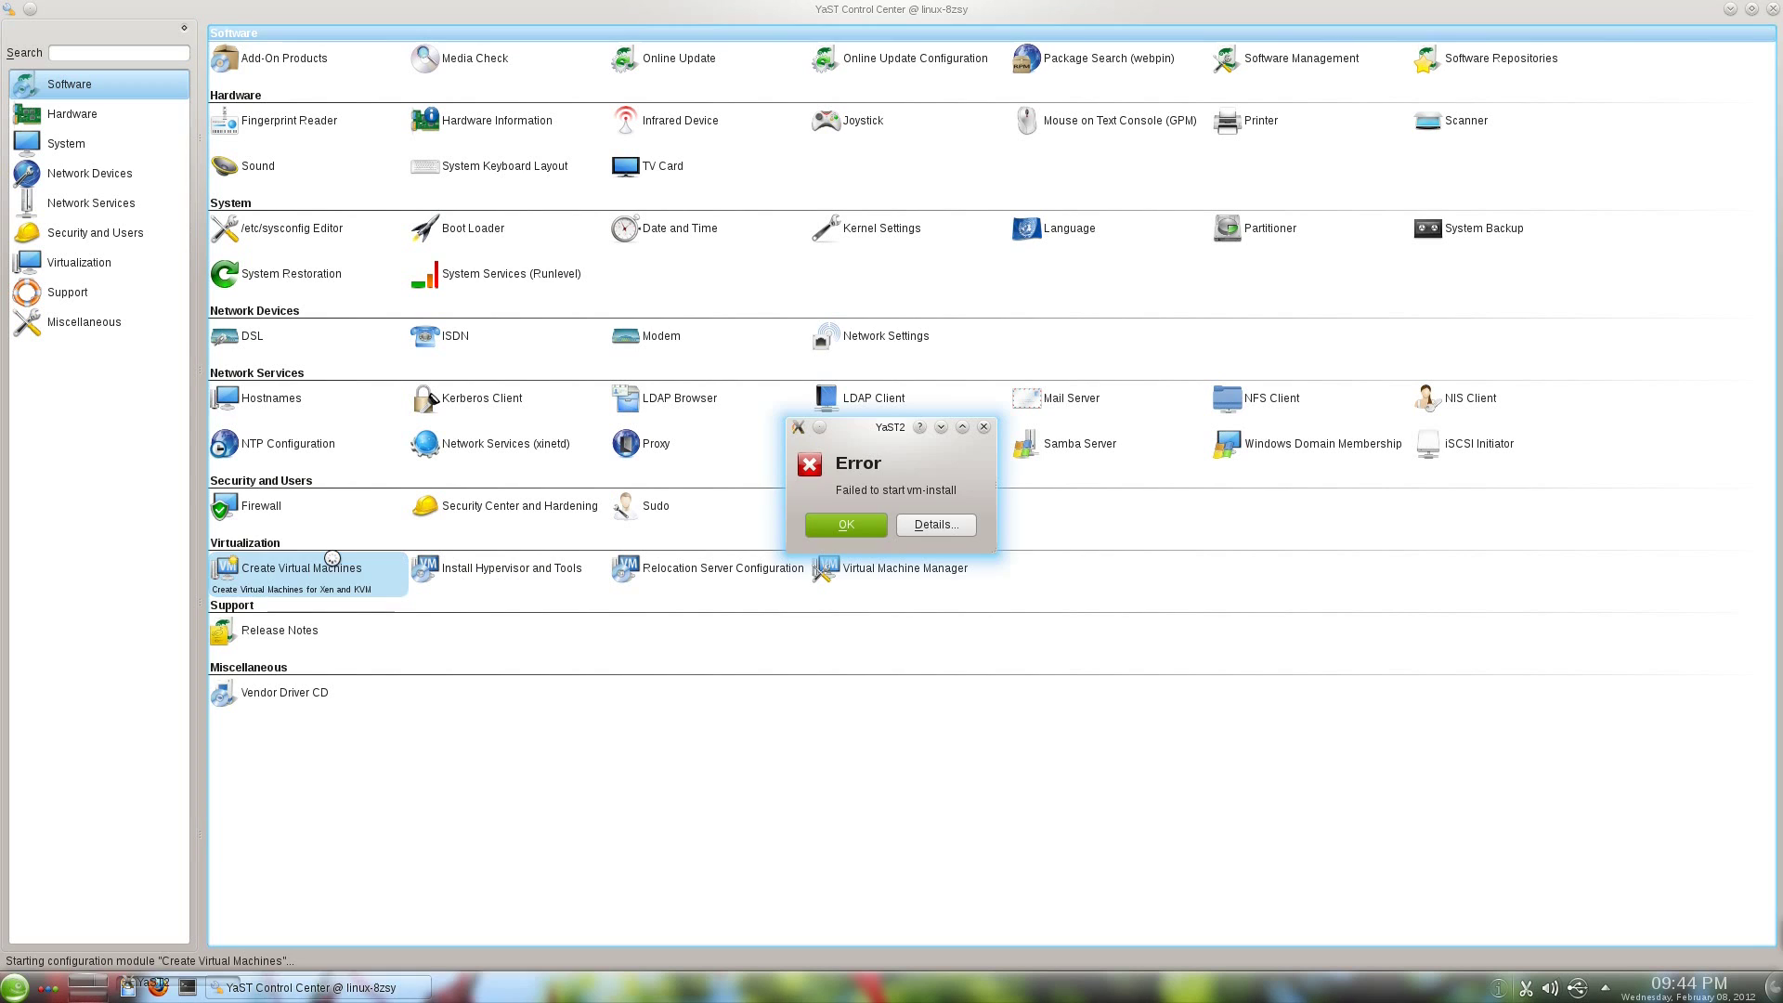
pyautogui.click(939, 525)
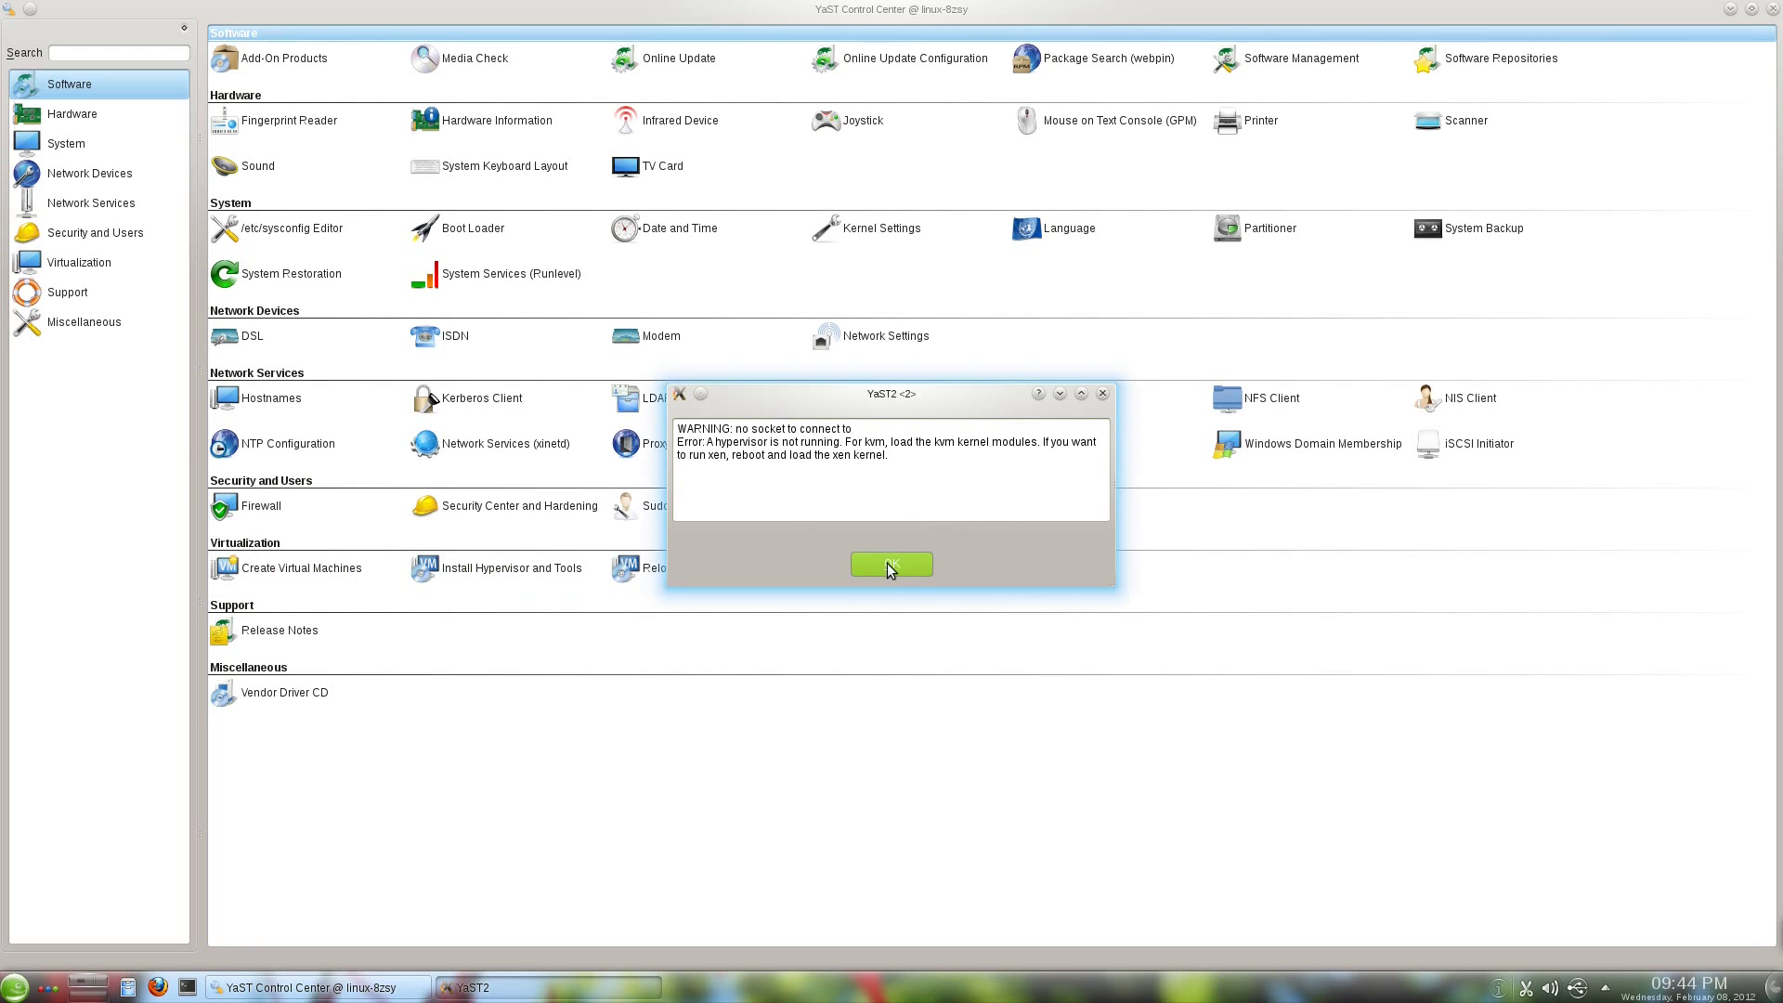
pyautogui.click(897, 568)
pyautogui.click(847, 526)
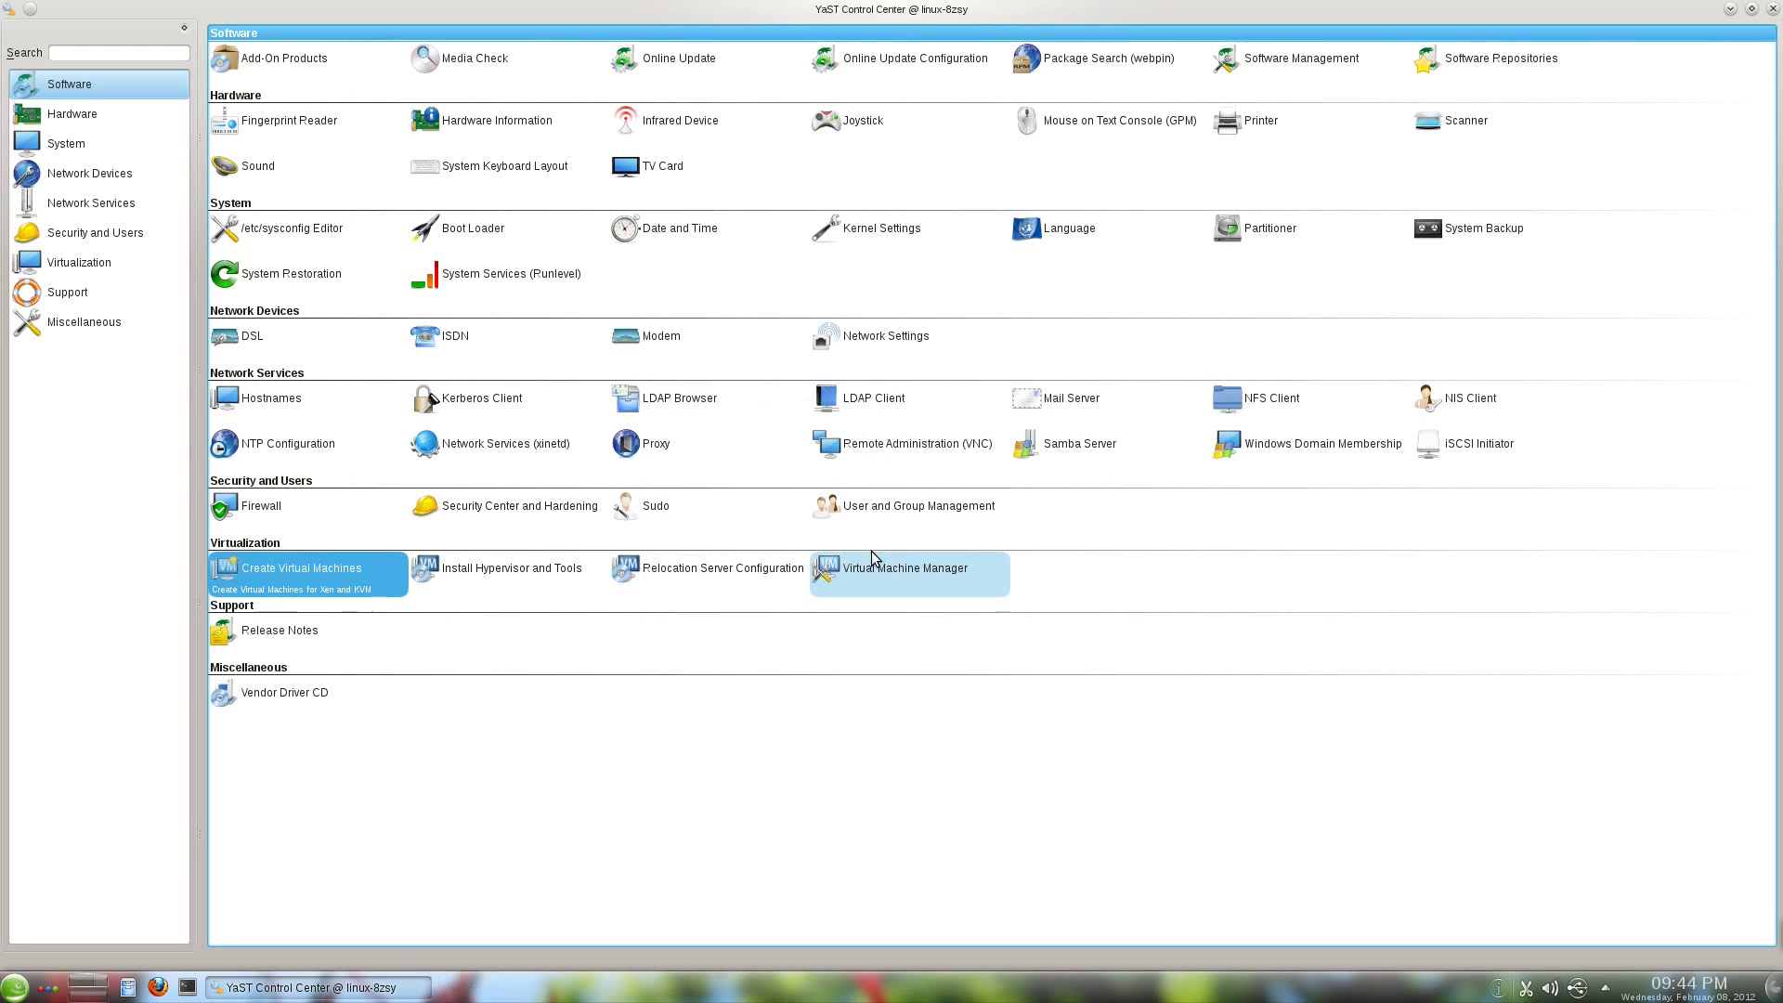
# Try the Virtual Machine Manager, dismiss its connection failure, and close it
pyautogui.click(869, 576)
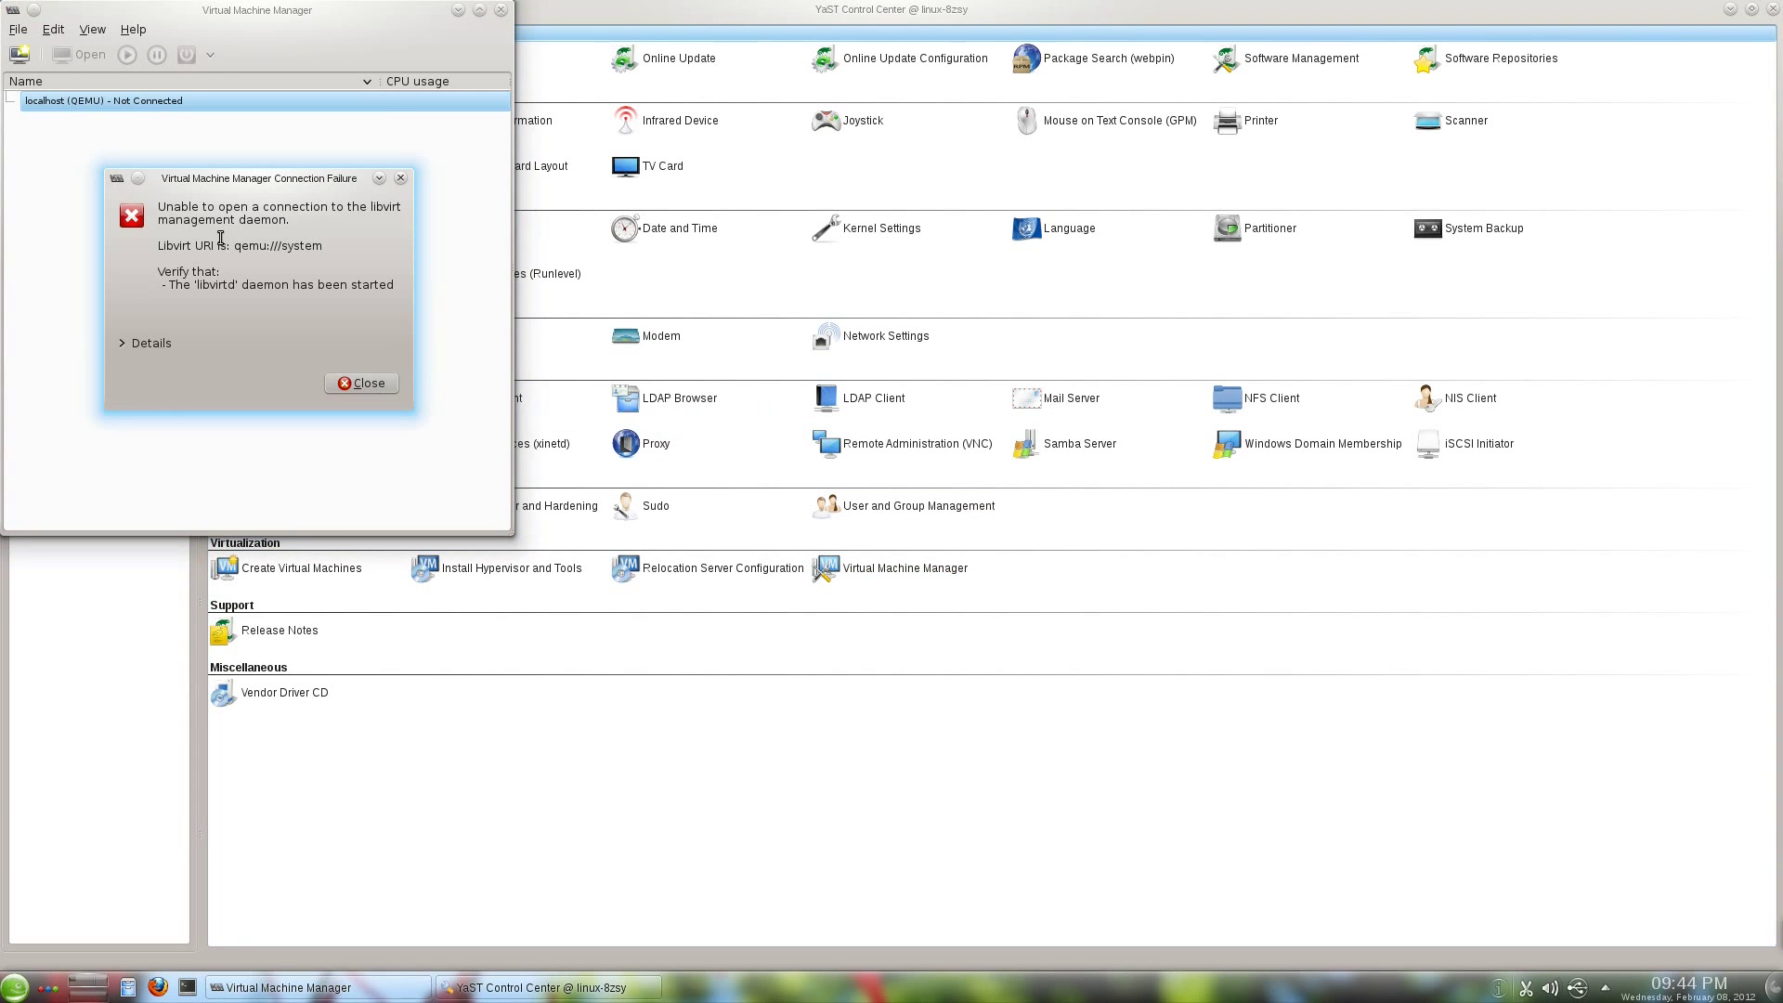
pyautogui.click(368, 383)
pyautogui.click(501, 10)
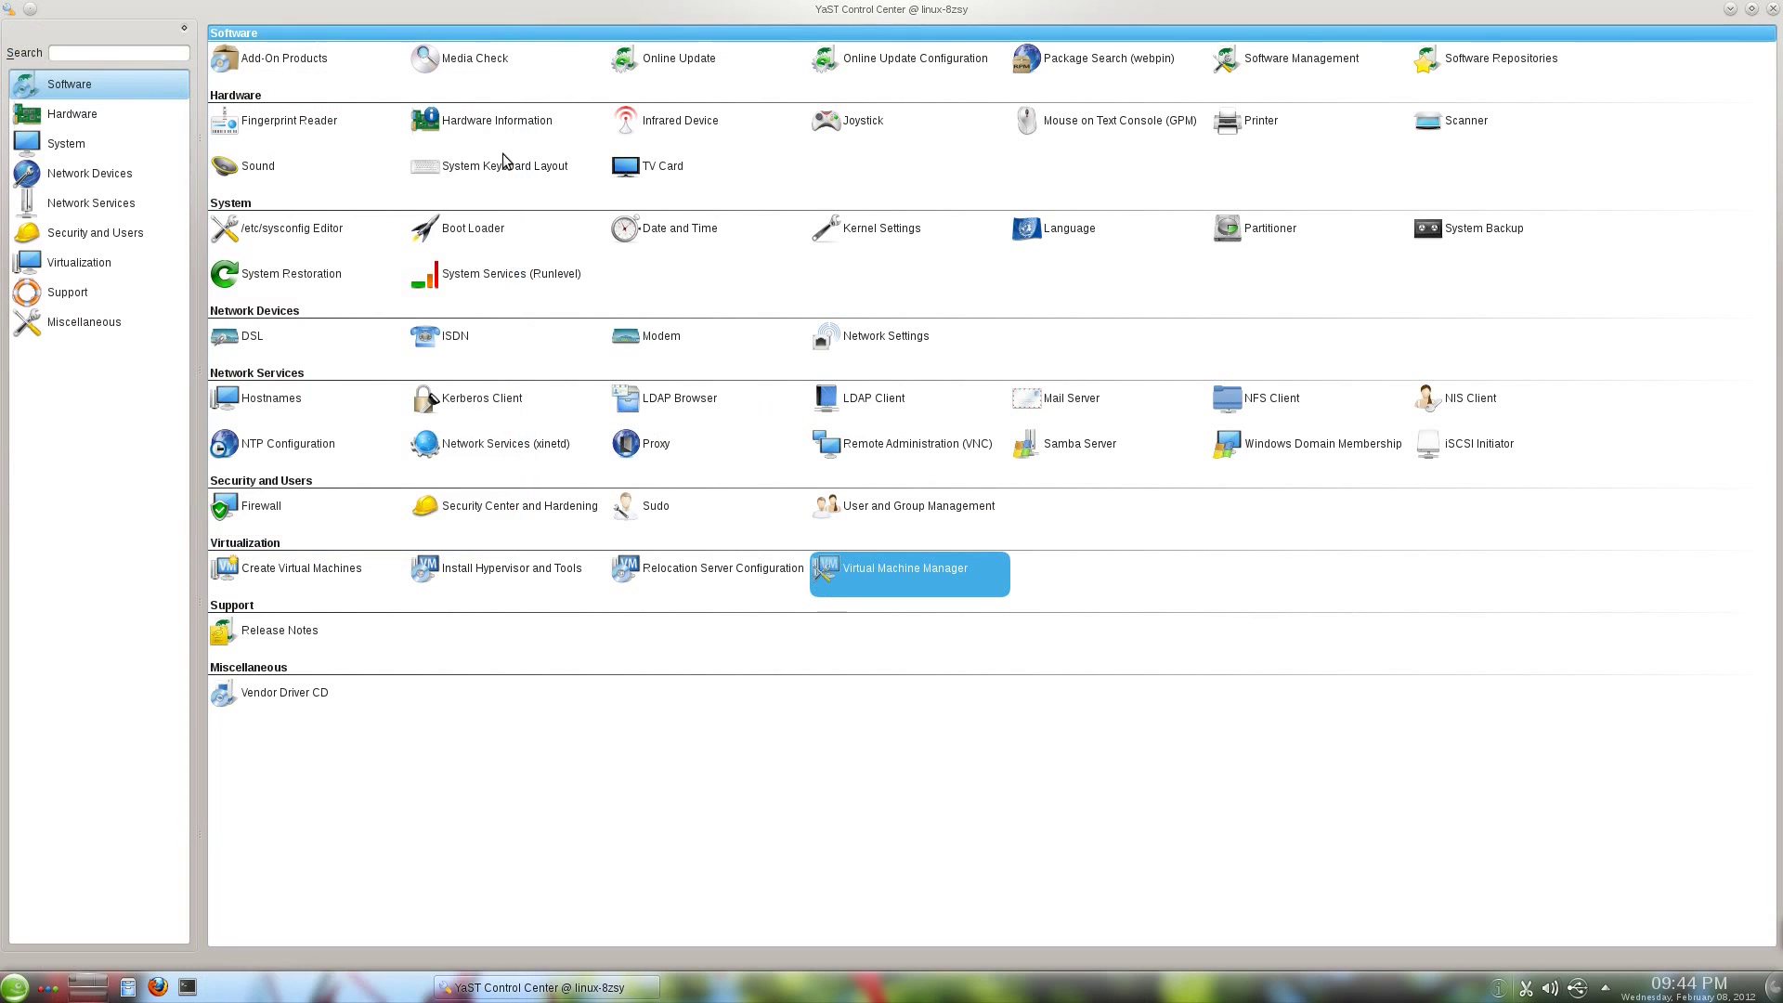
# Cancel the Install Hypervisor and Tools platform prompt and close YaST Control Center
pyautogui.click(467, 574)
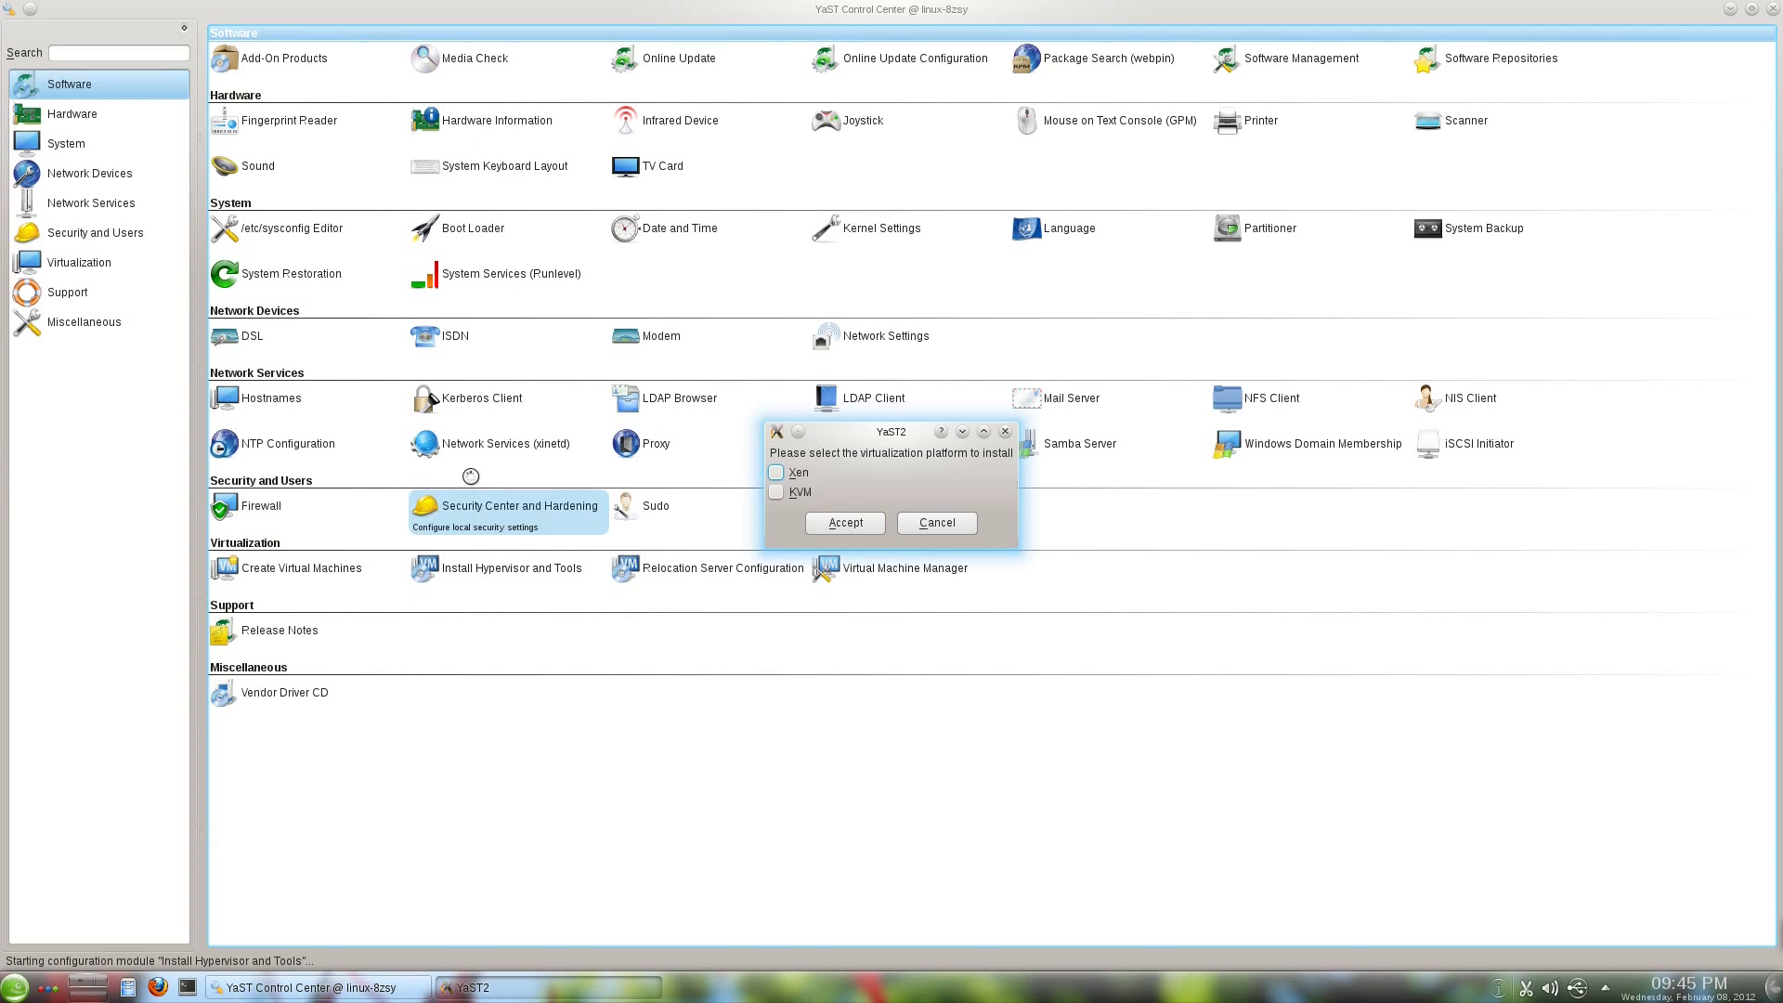
pyautogui.click(937, 523)
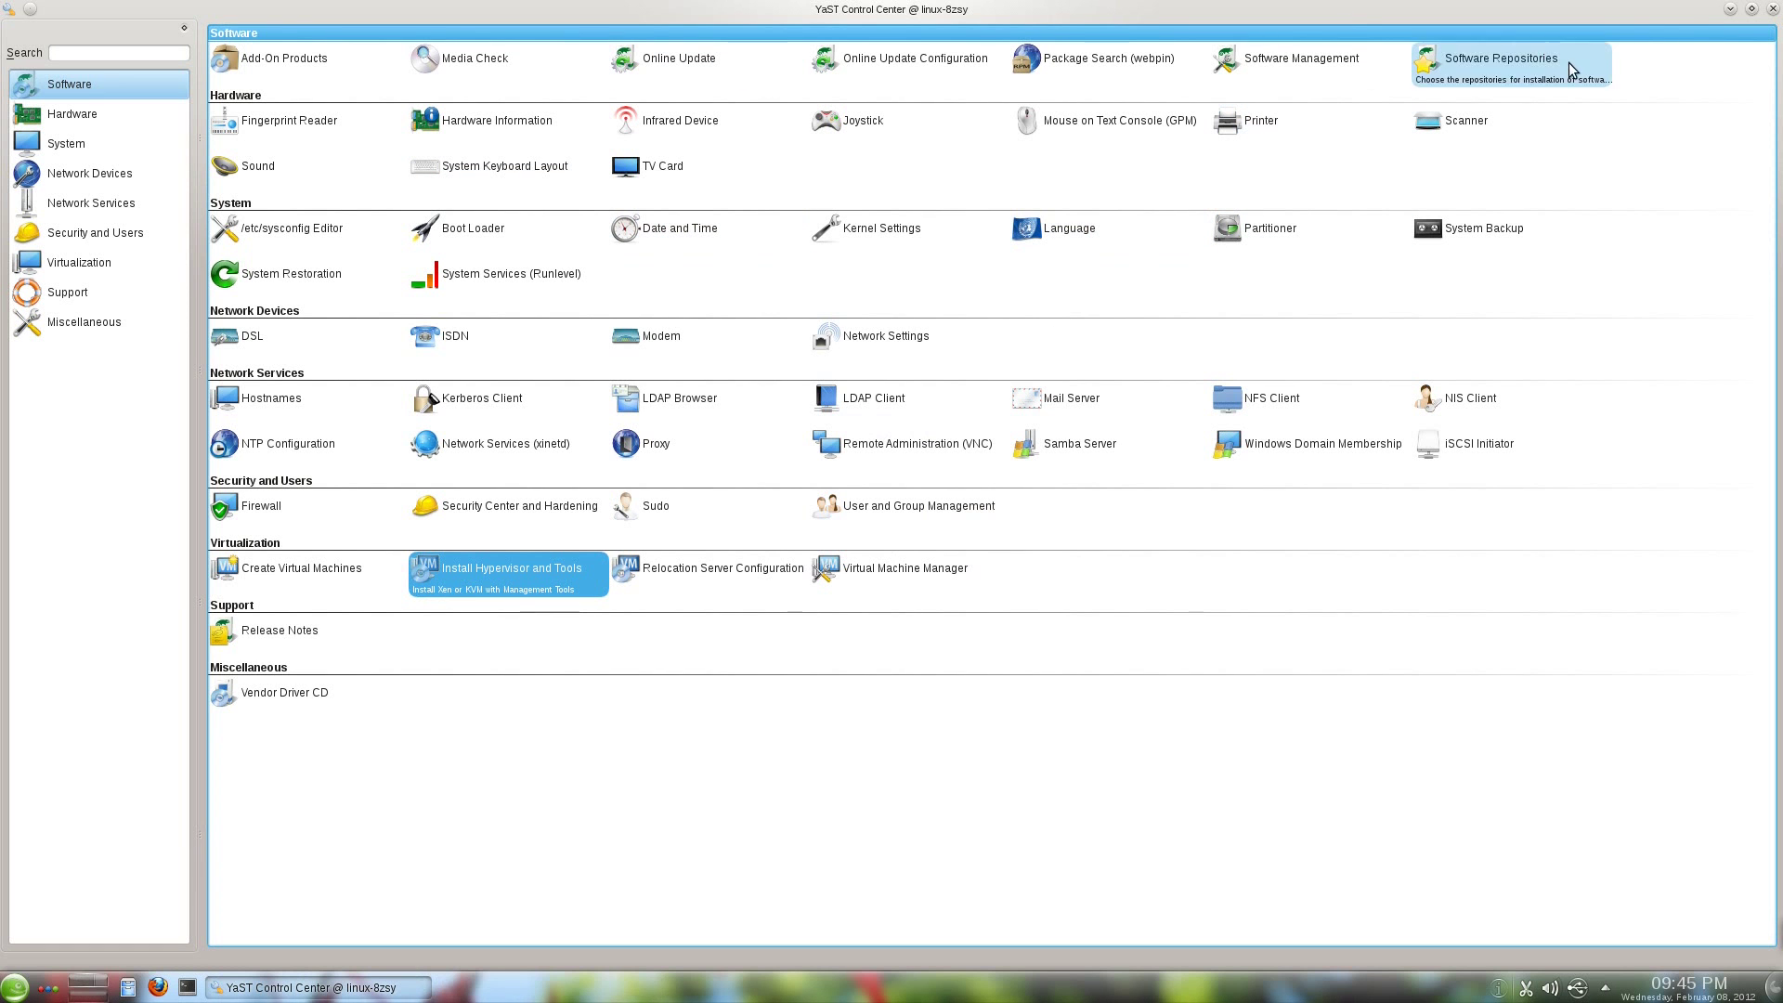
pyautogui.click(1773, 8)
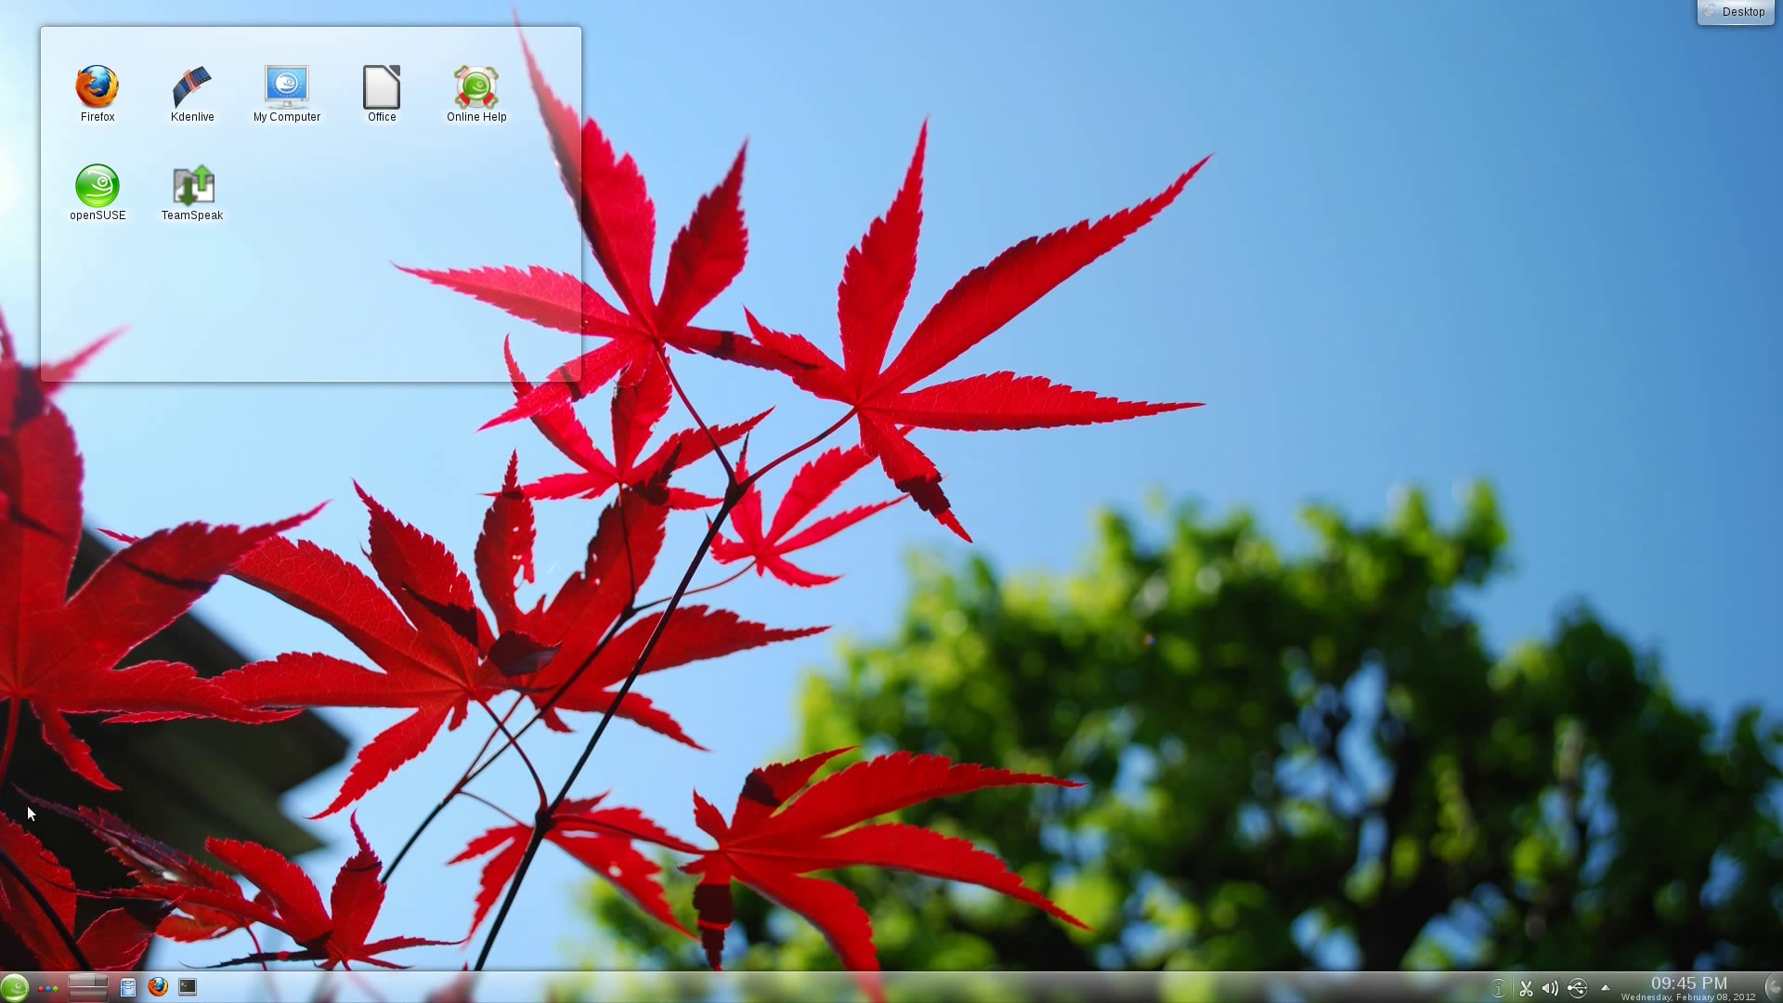
# Launch Install/Remove Software from the application menu
pyautogui.click(14, 986)
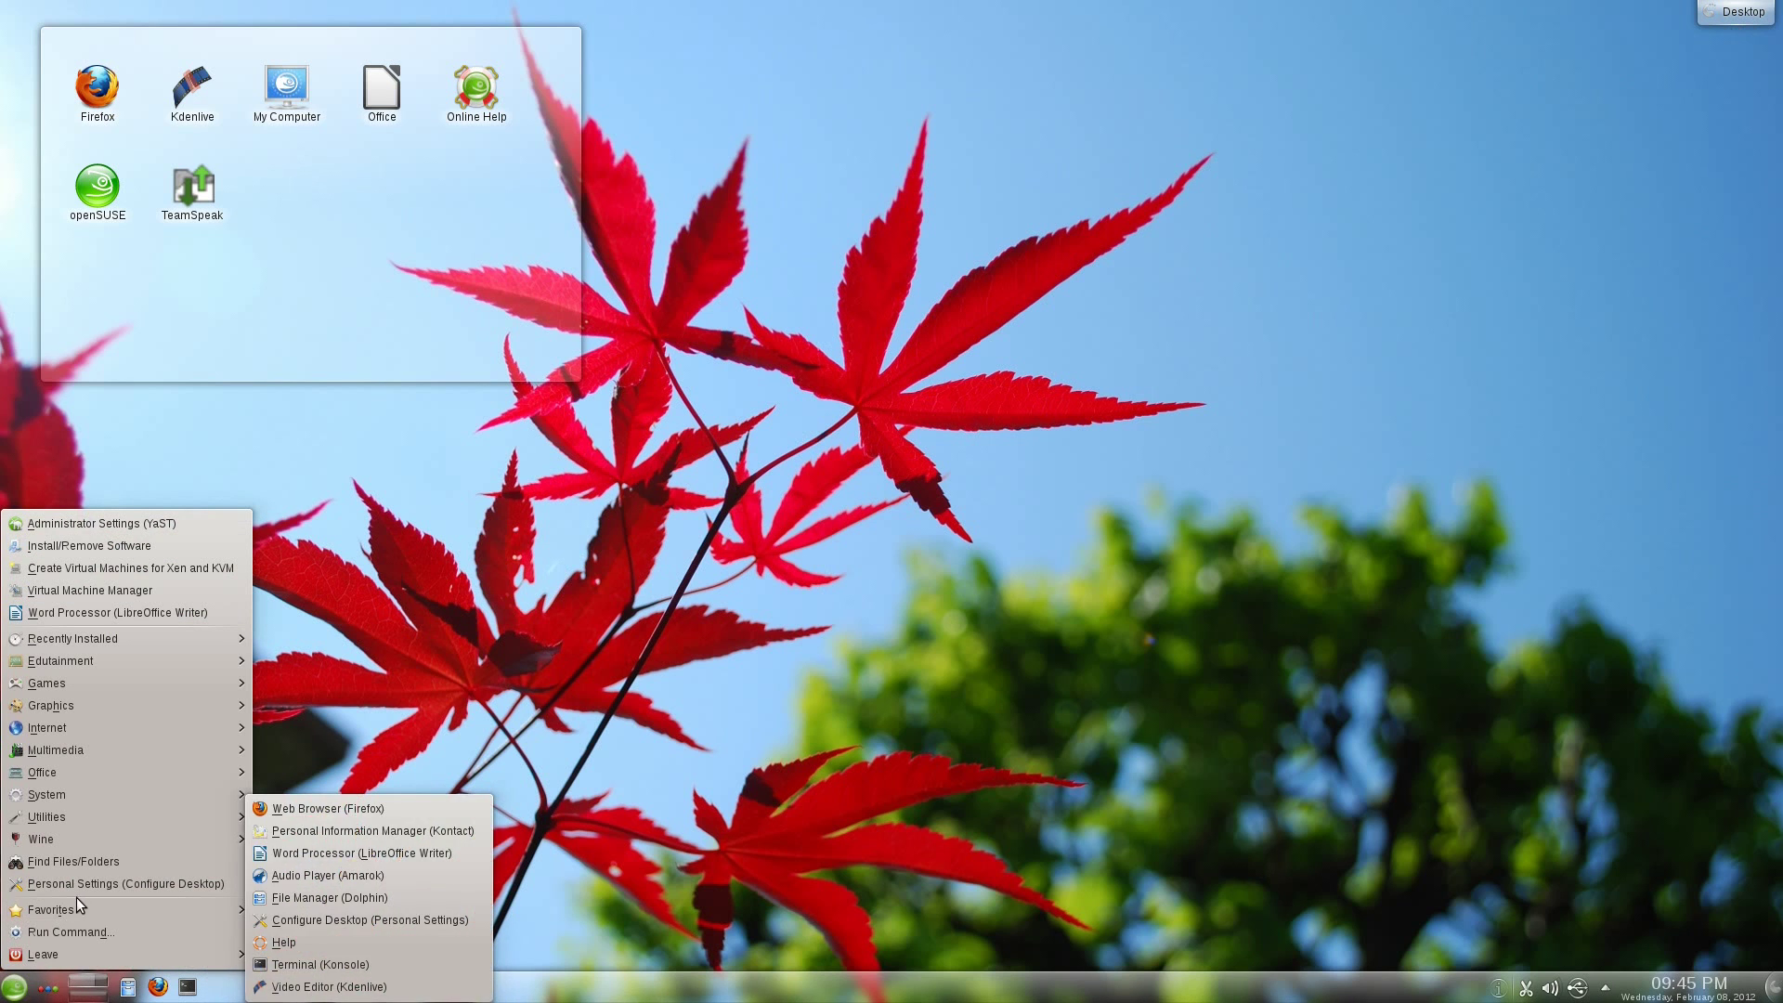
pyautogui.moveTo(75, 780)
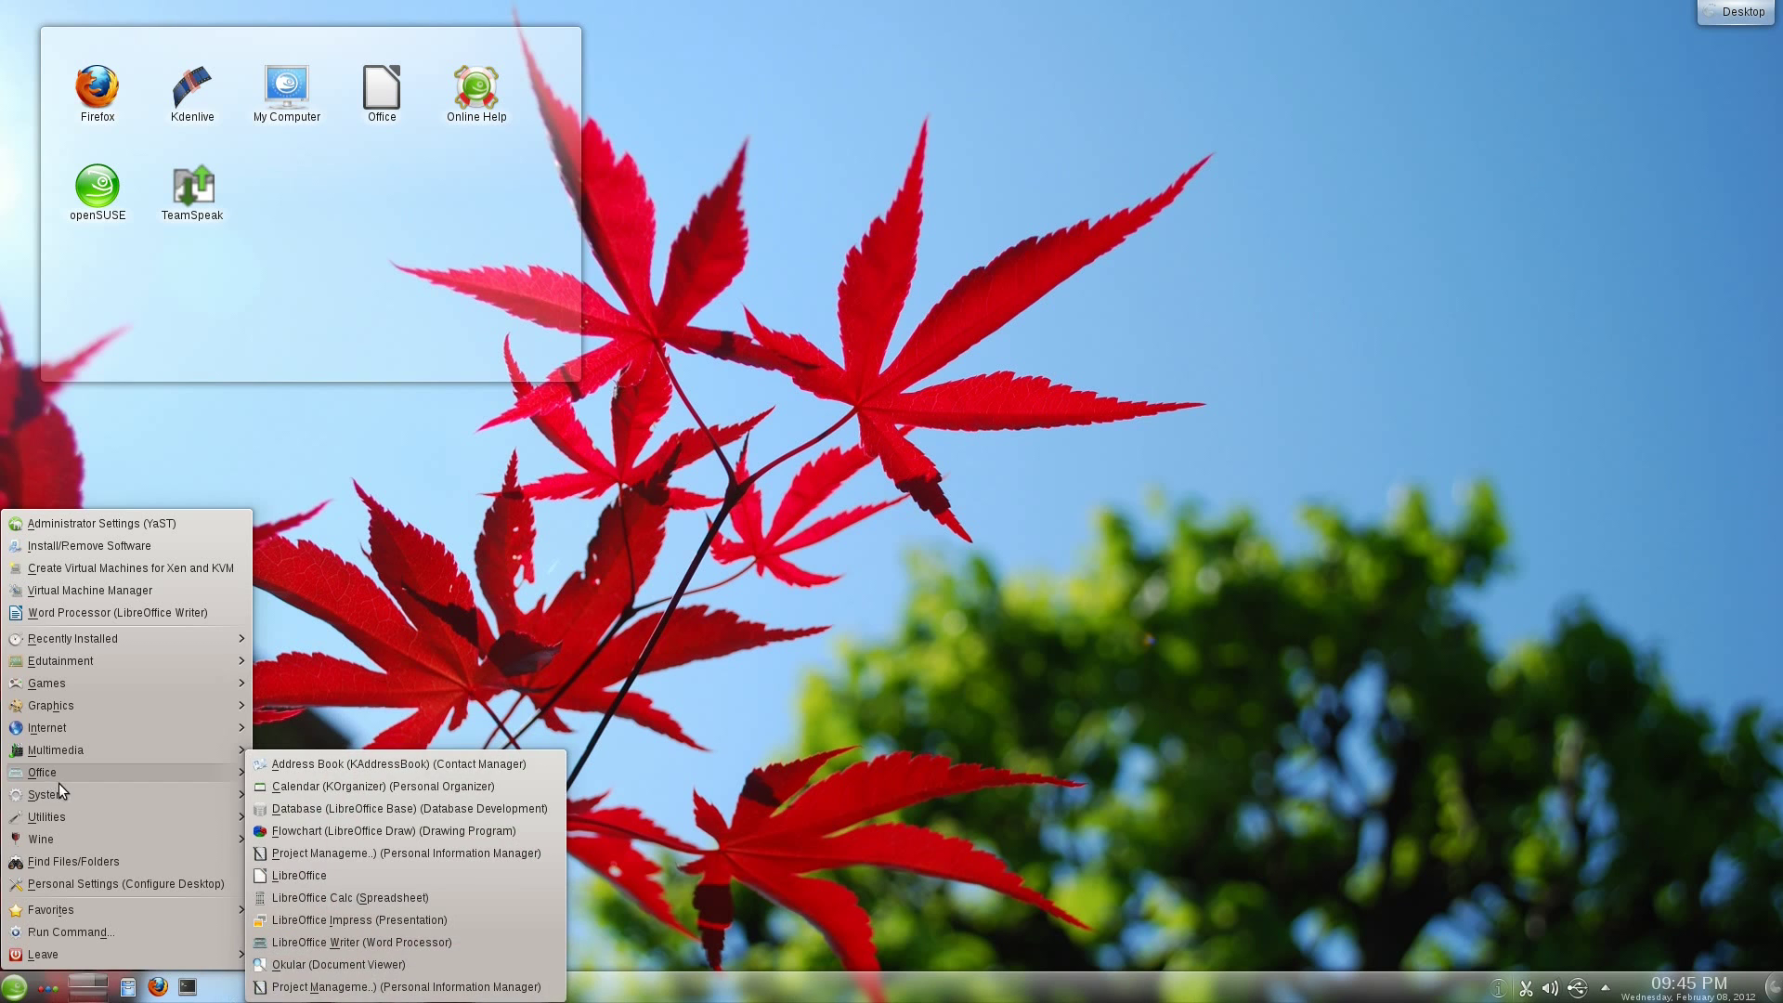
pyautogui.moveTo(98, 816)
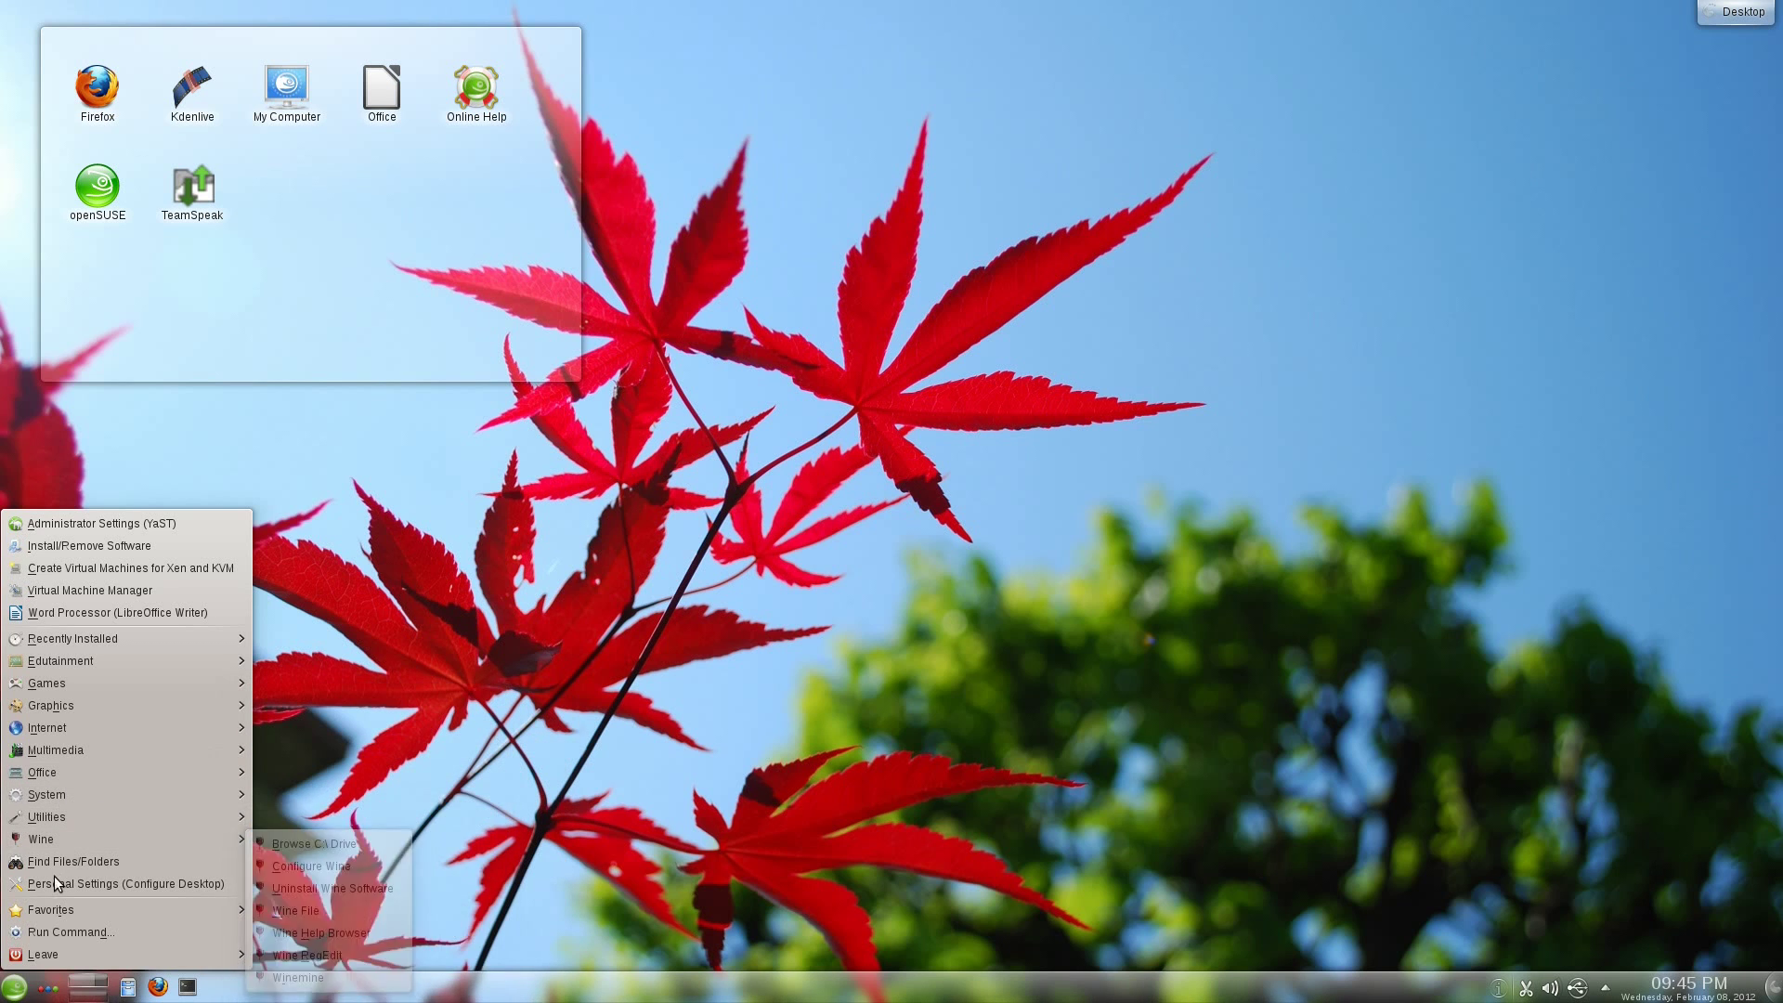
pyautogui.click(109, 548)
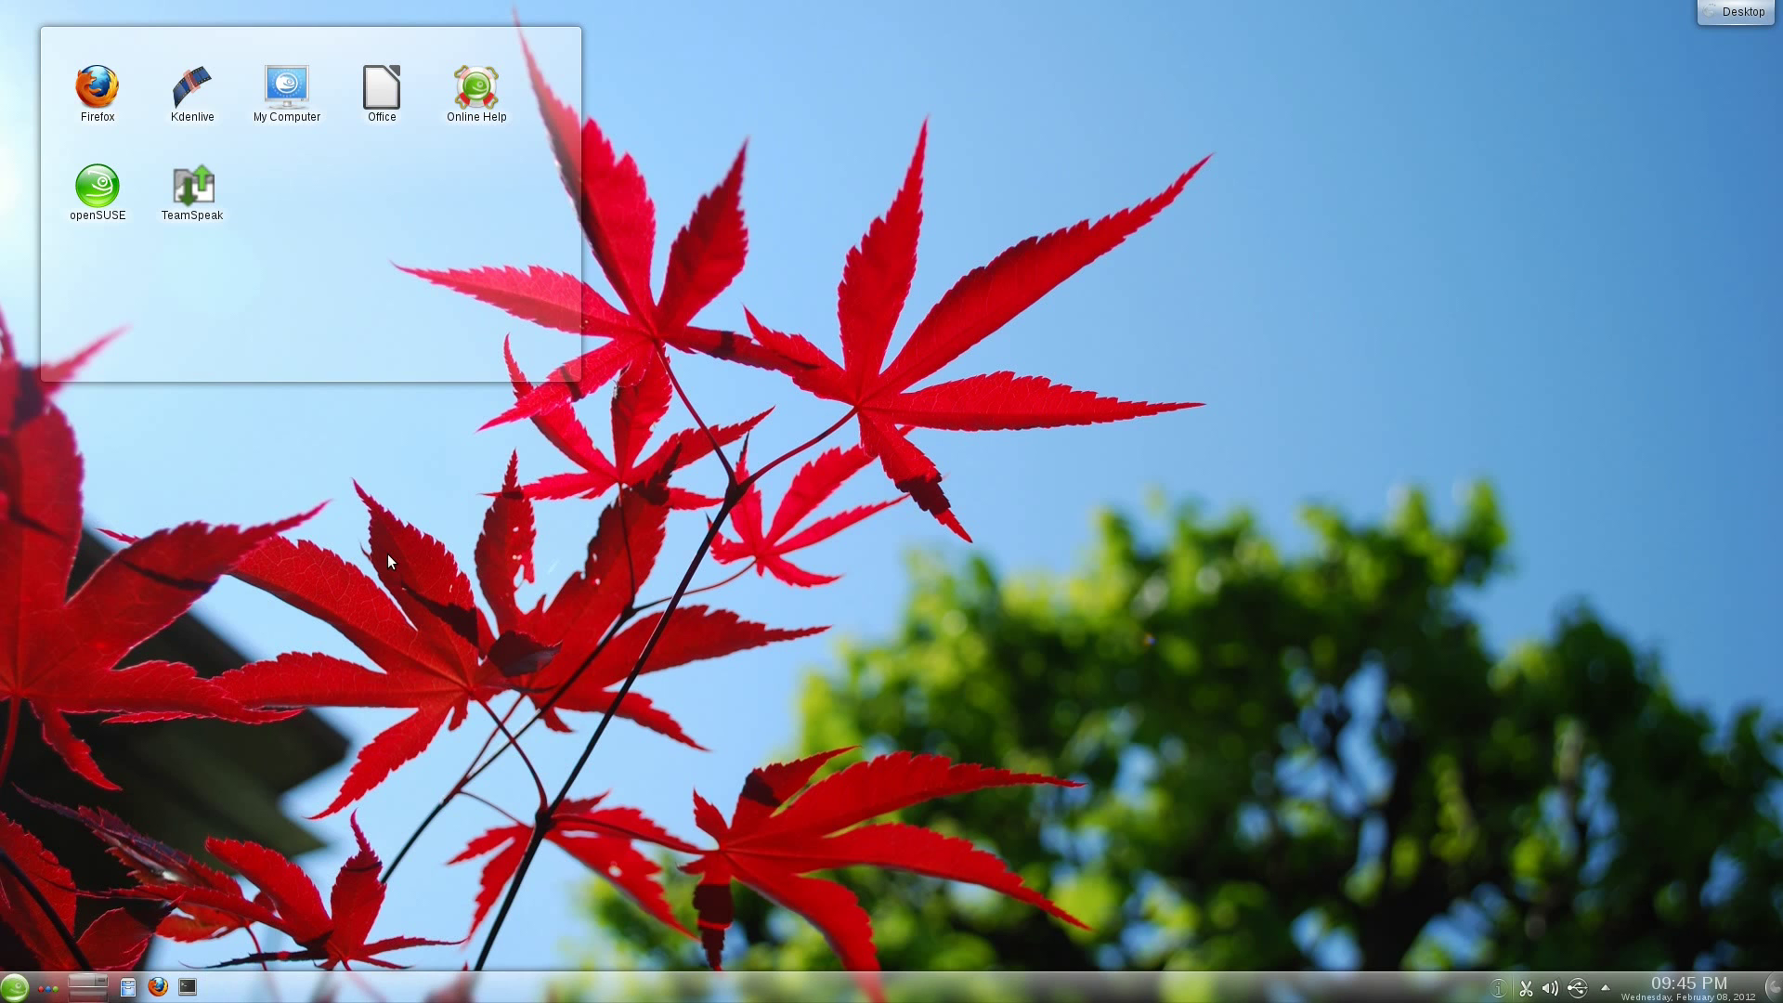
# Switch the launcher to Kickoff style and look at its Computer and Favorites views
pyautogui.rightClick(14, 986)
pyautogui.moveTo(84, 931)
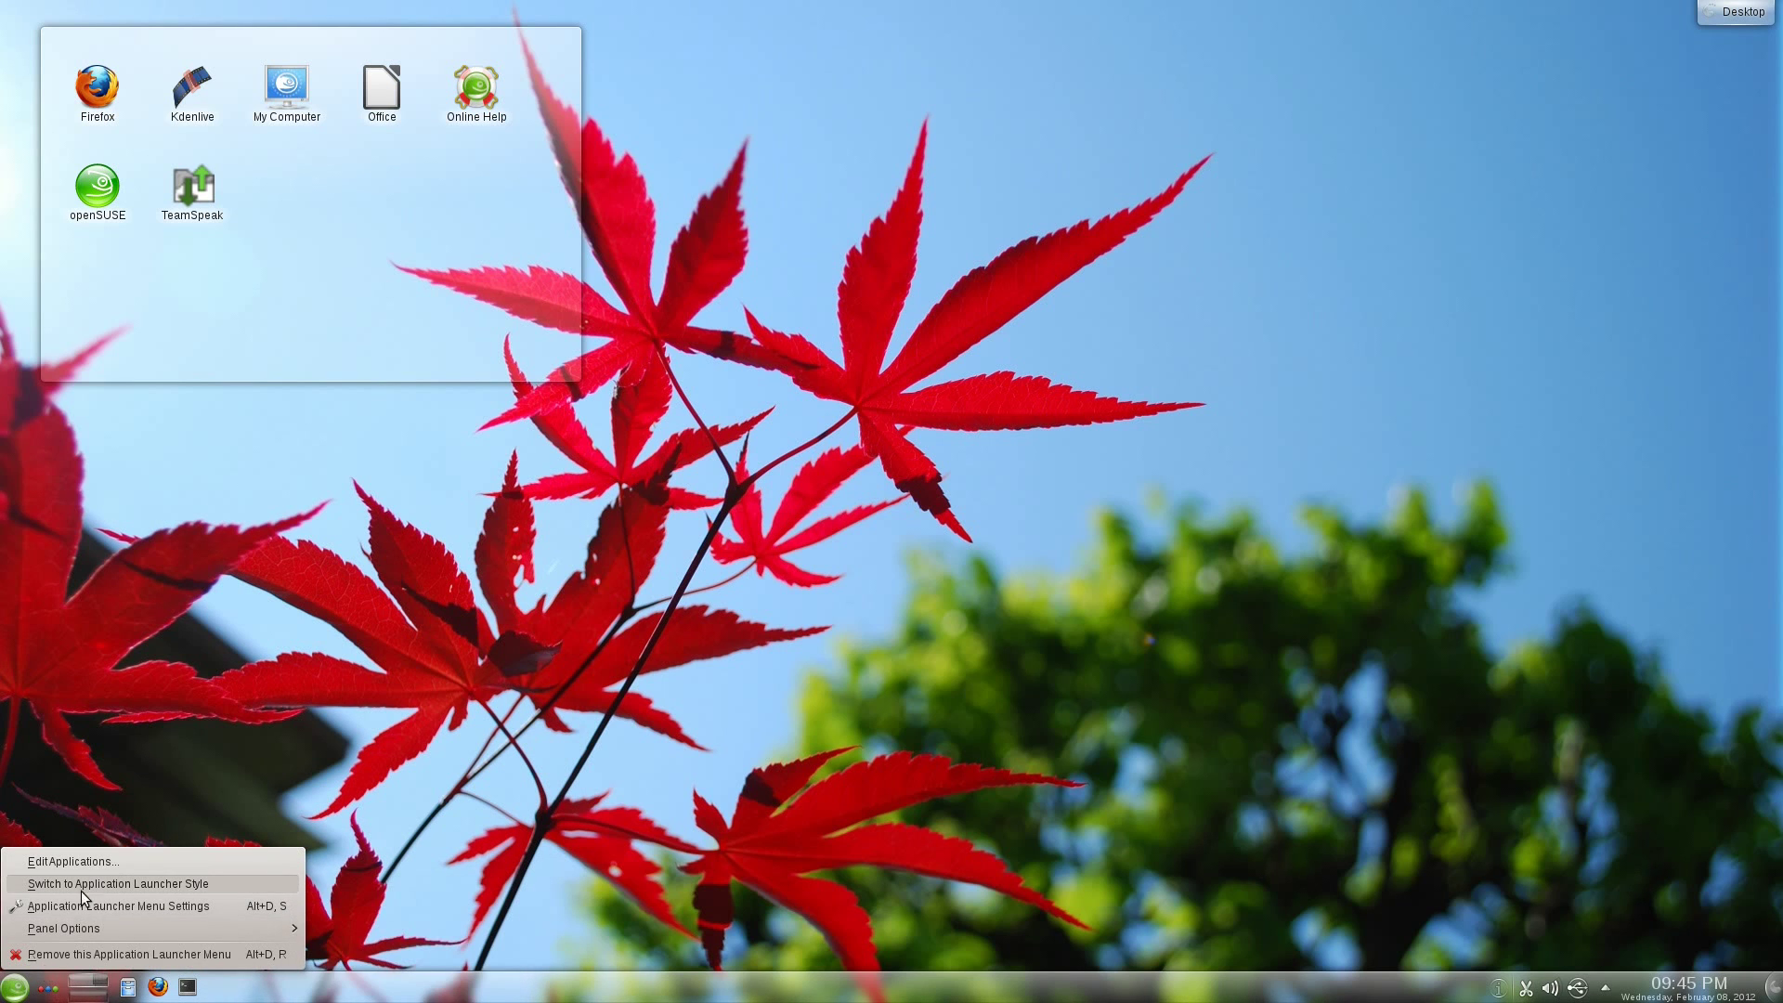
pyautogui.click(91, 883)
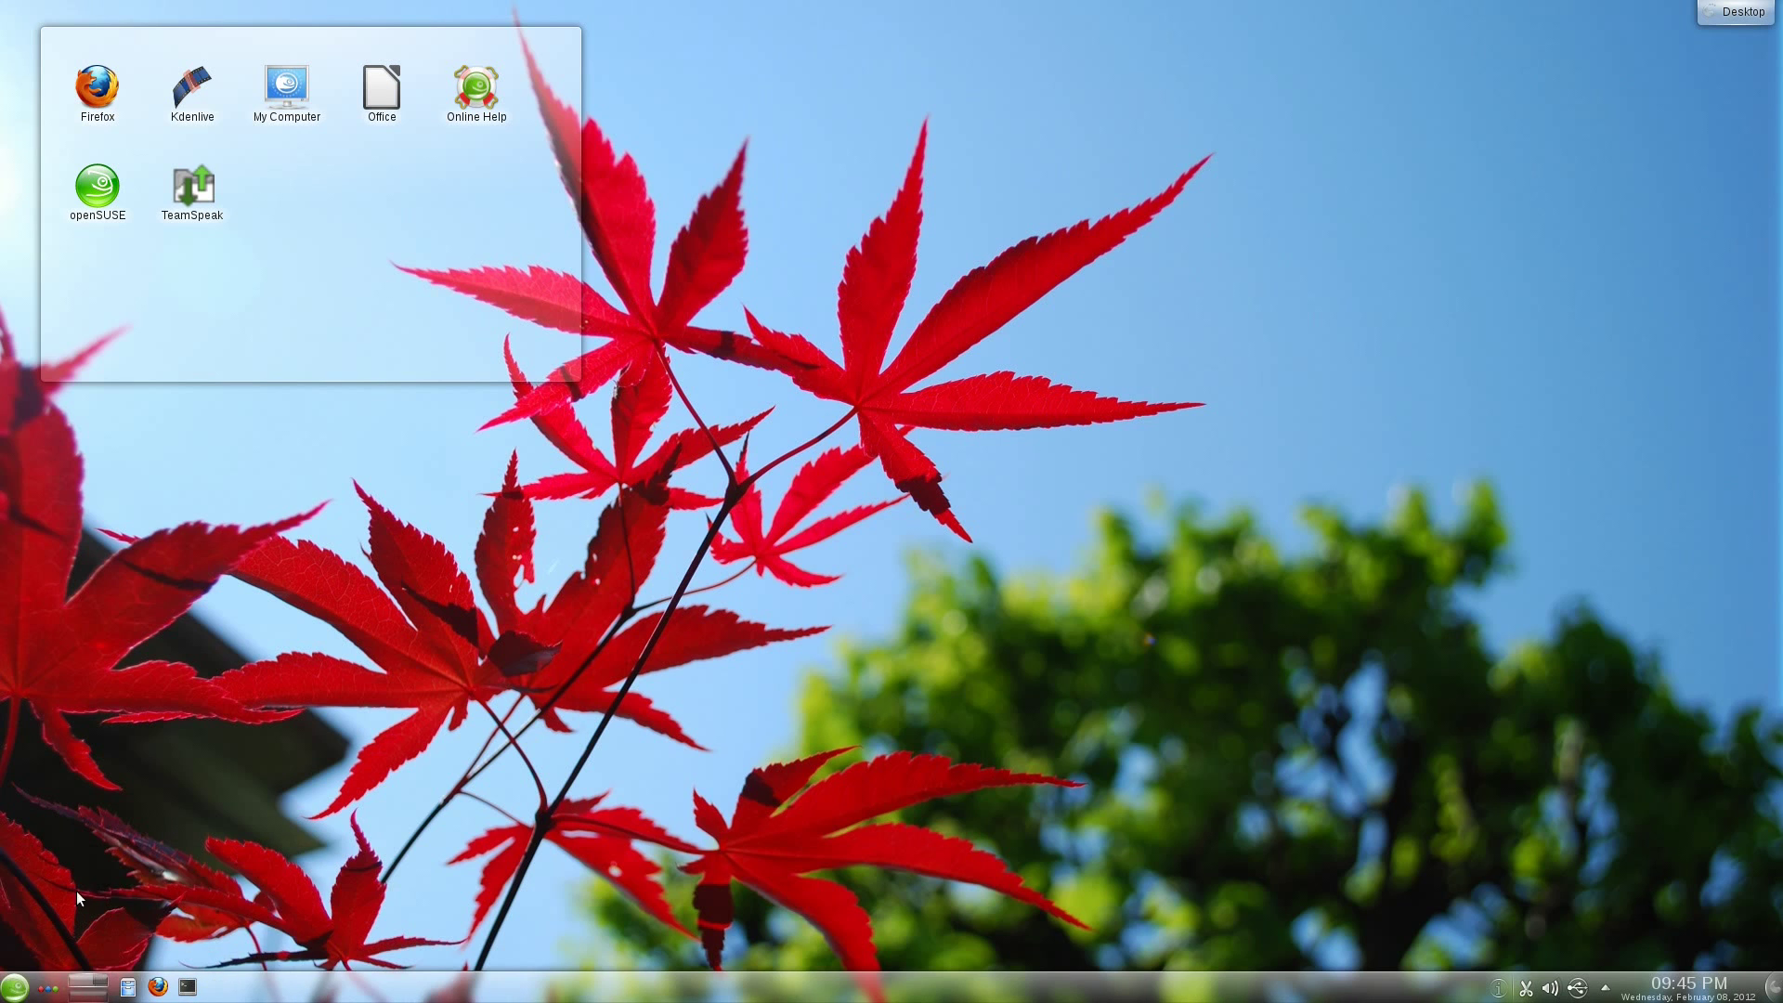
pyautogui.click(181, 936)
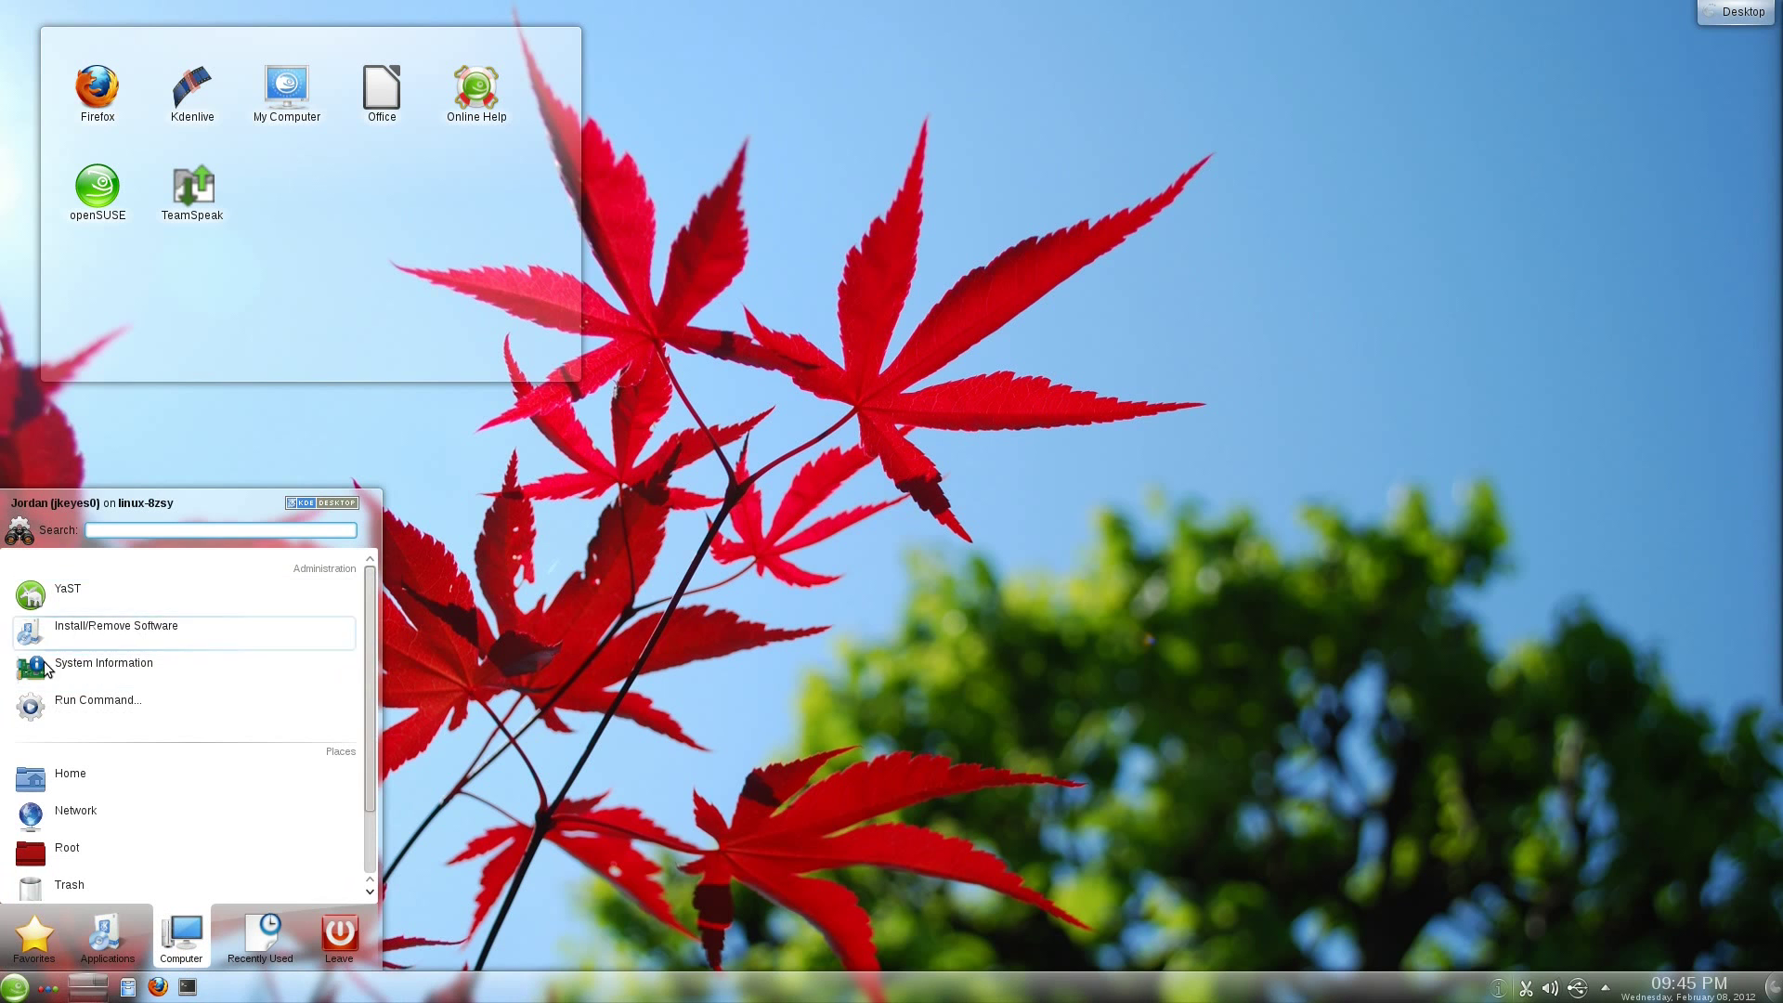
pyautogui.click(33, 938)
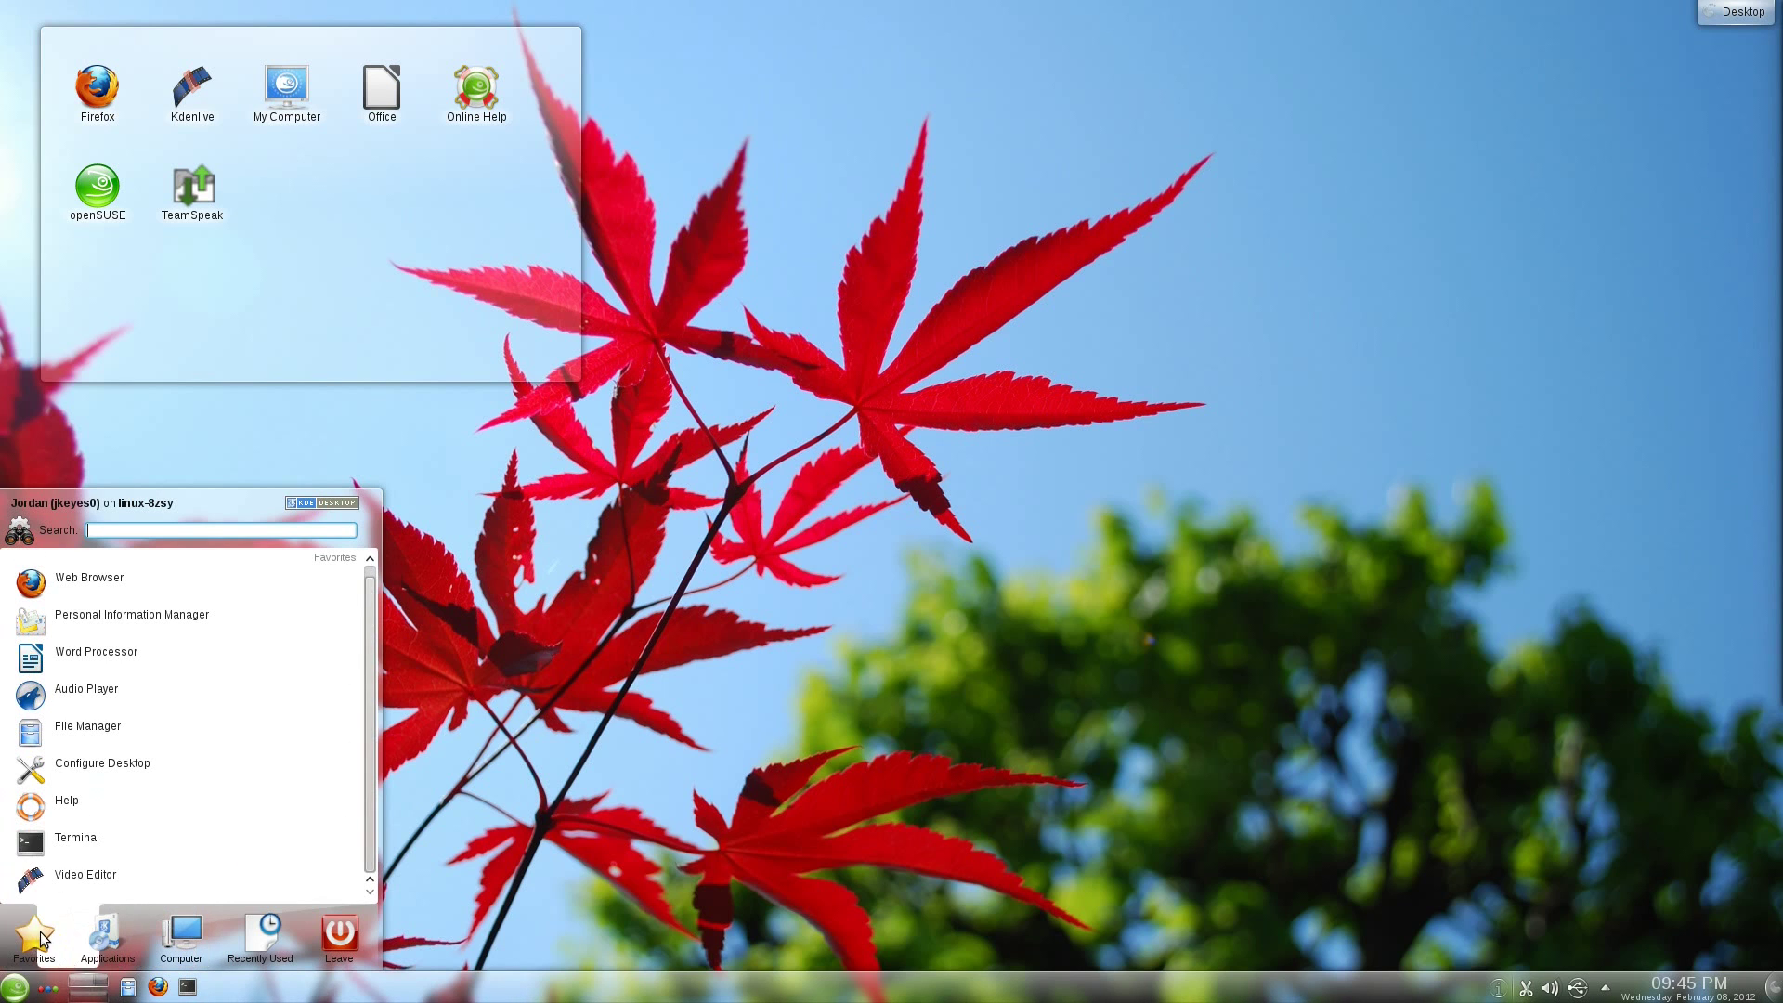
# Switch the launcher back to the classic menu style and check the menu
pyautogui.rightClick(18, 973)
pyautogui.click(37, 882)
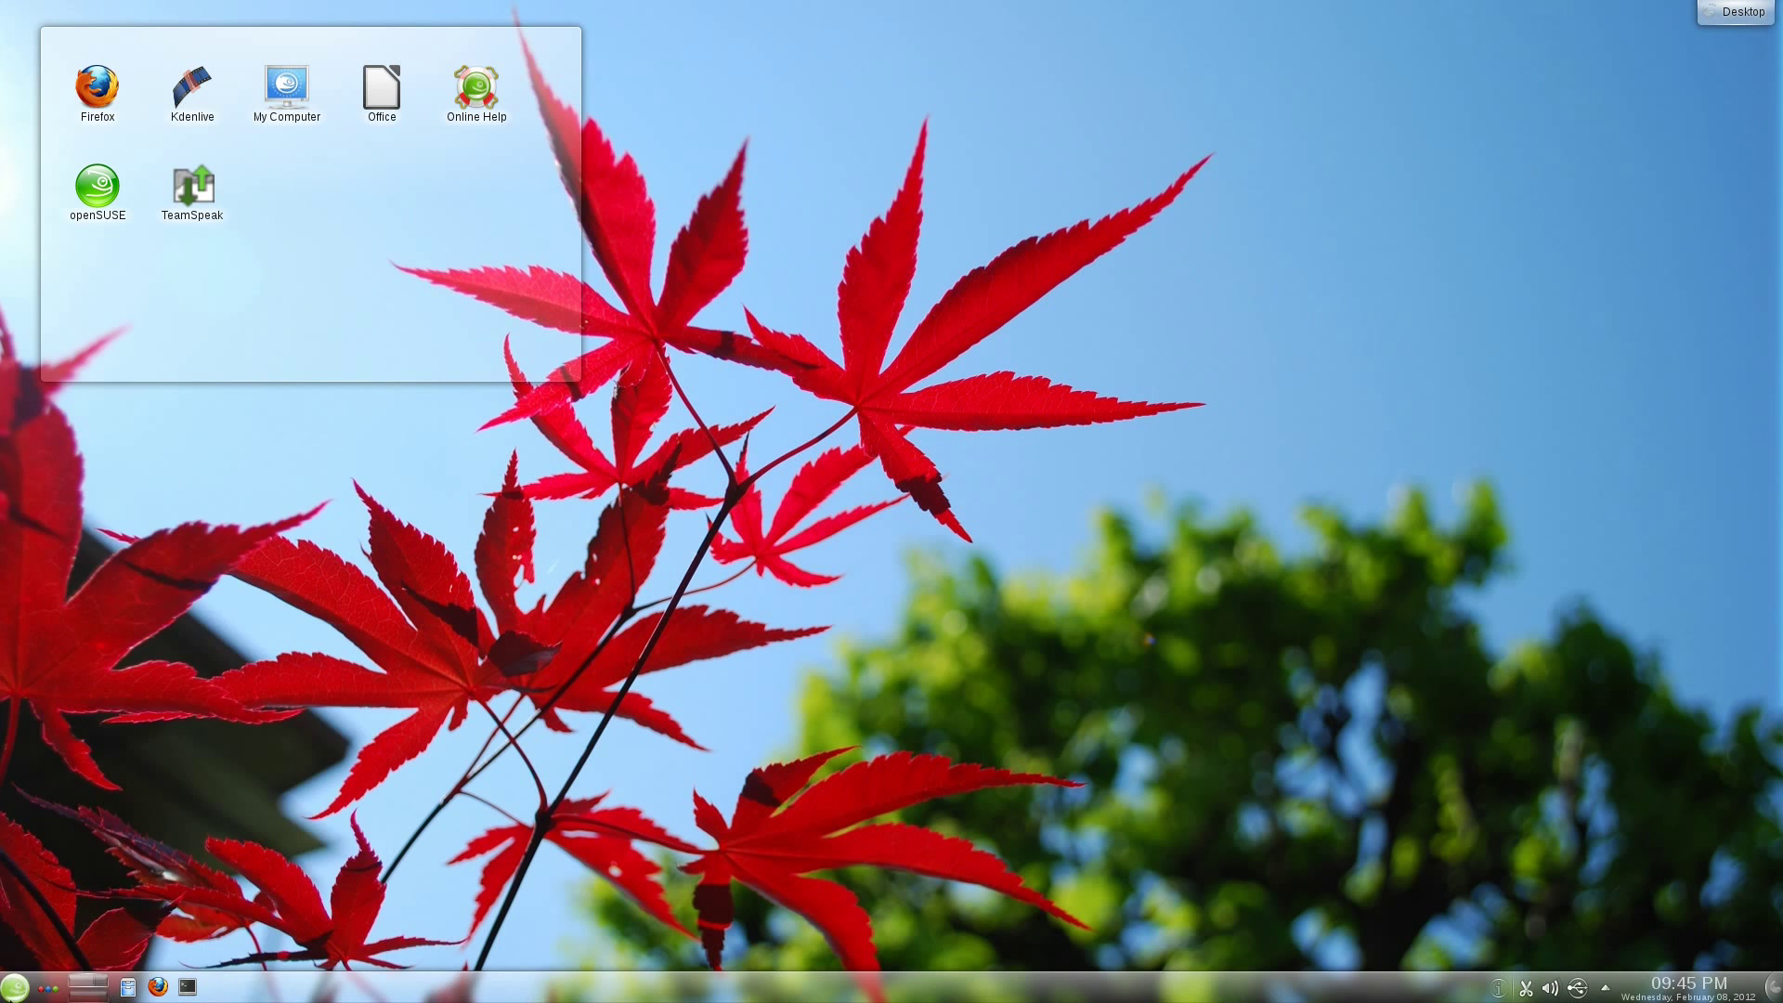
pyautogui.click(14, 986)
pyautogui.moveTo(158, 794)
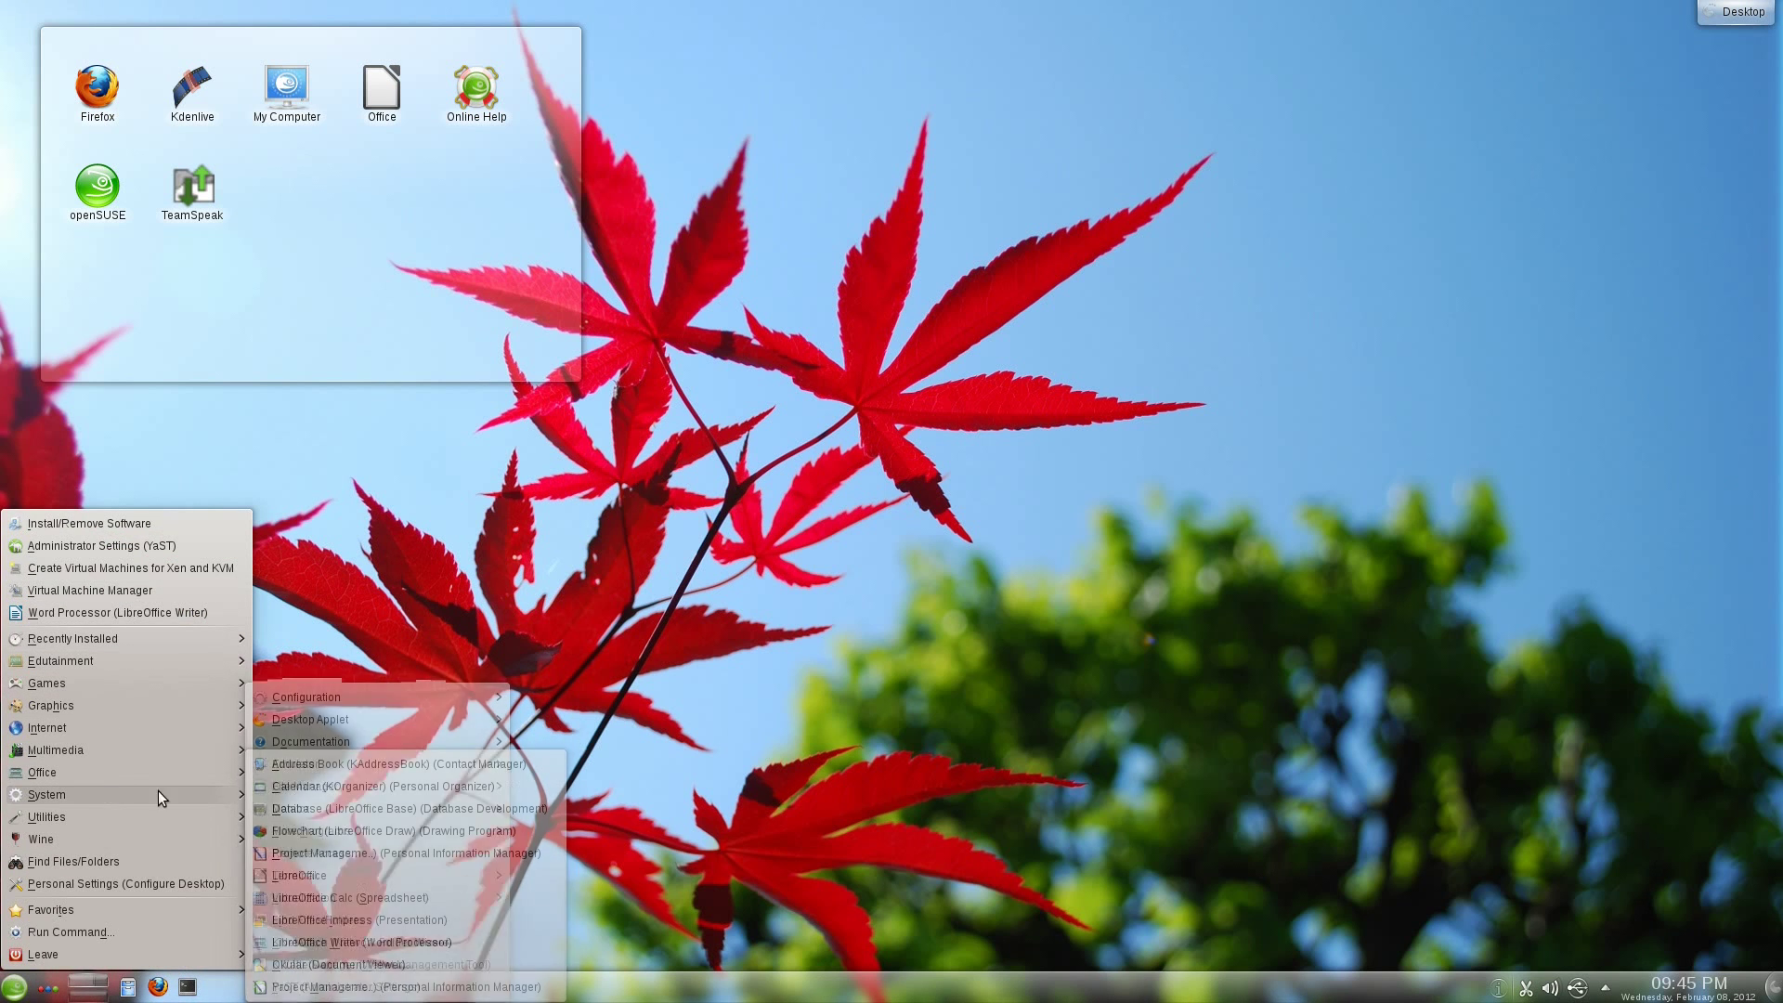
pyautogui.press('Escape')
pyautogui.press('Escape')
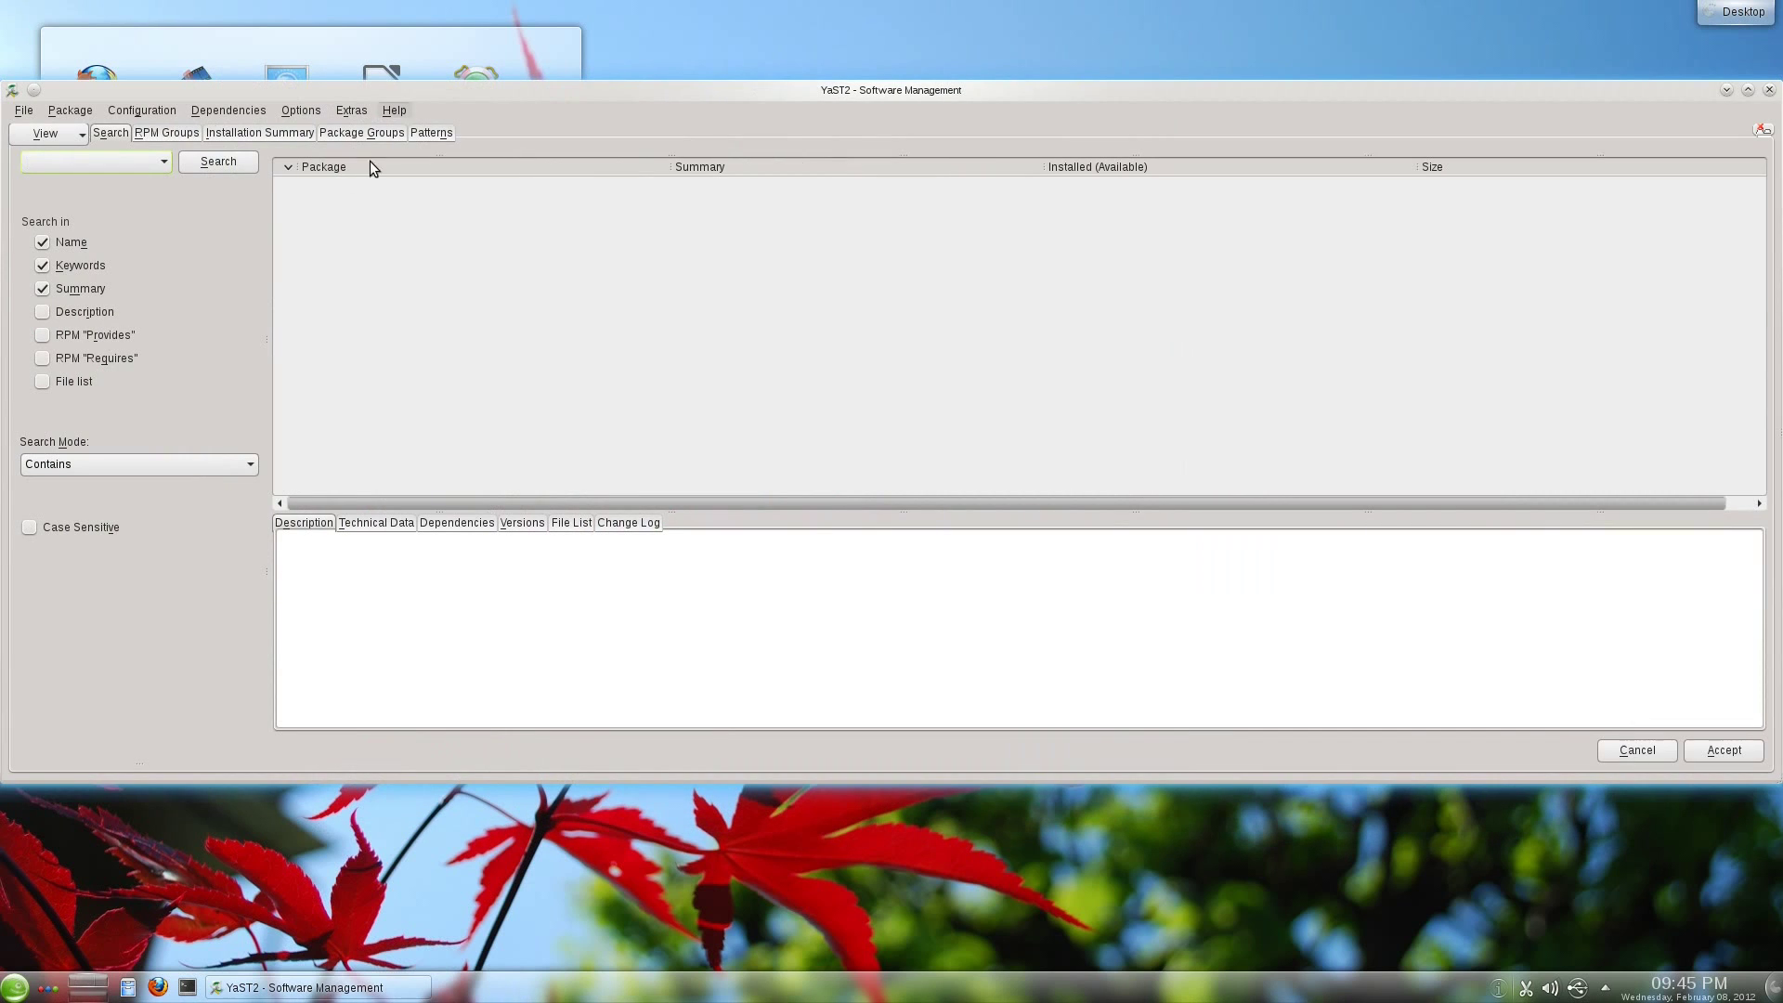
# Browse packages by Package Groups and look at the GNOME Desktop packages
pyautogui.click(65, 135)
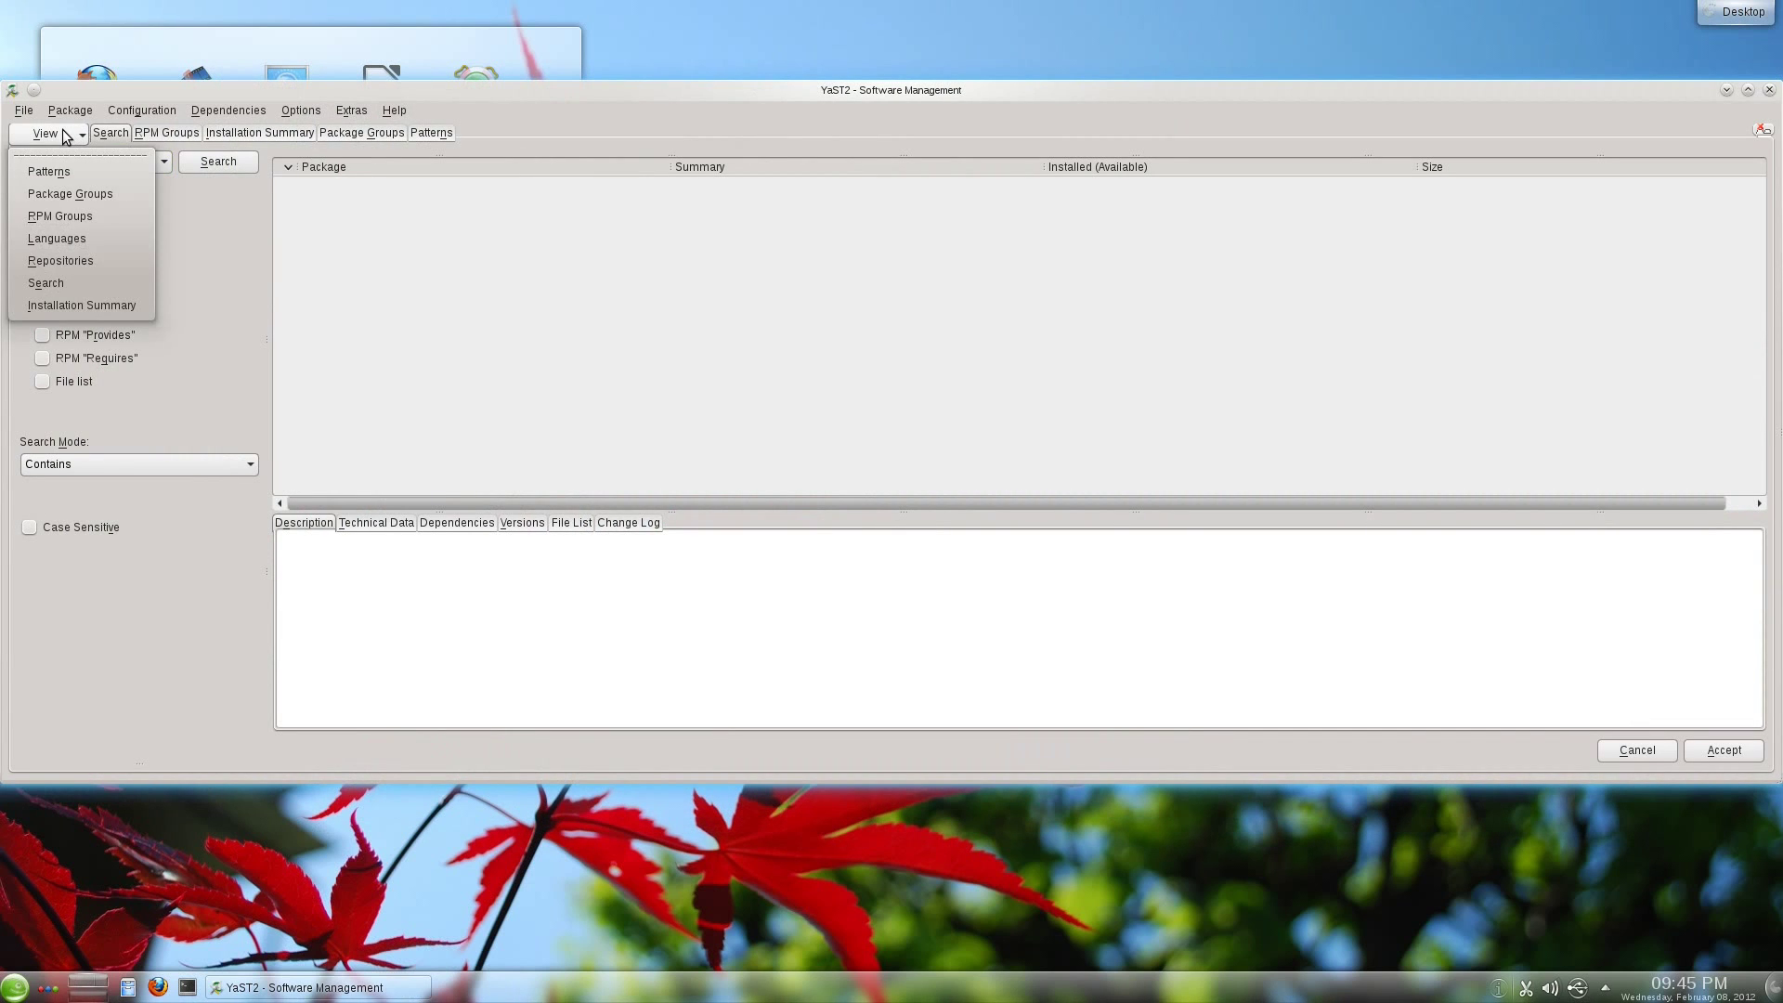
pyautogui.click(56, 194)
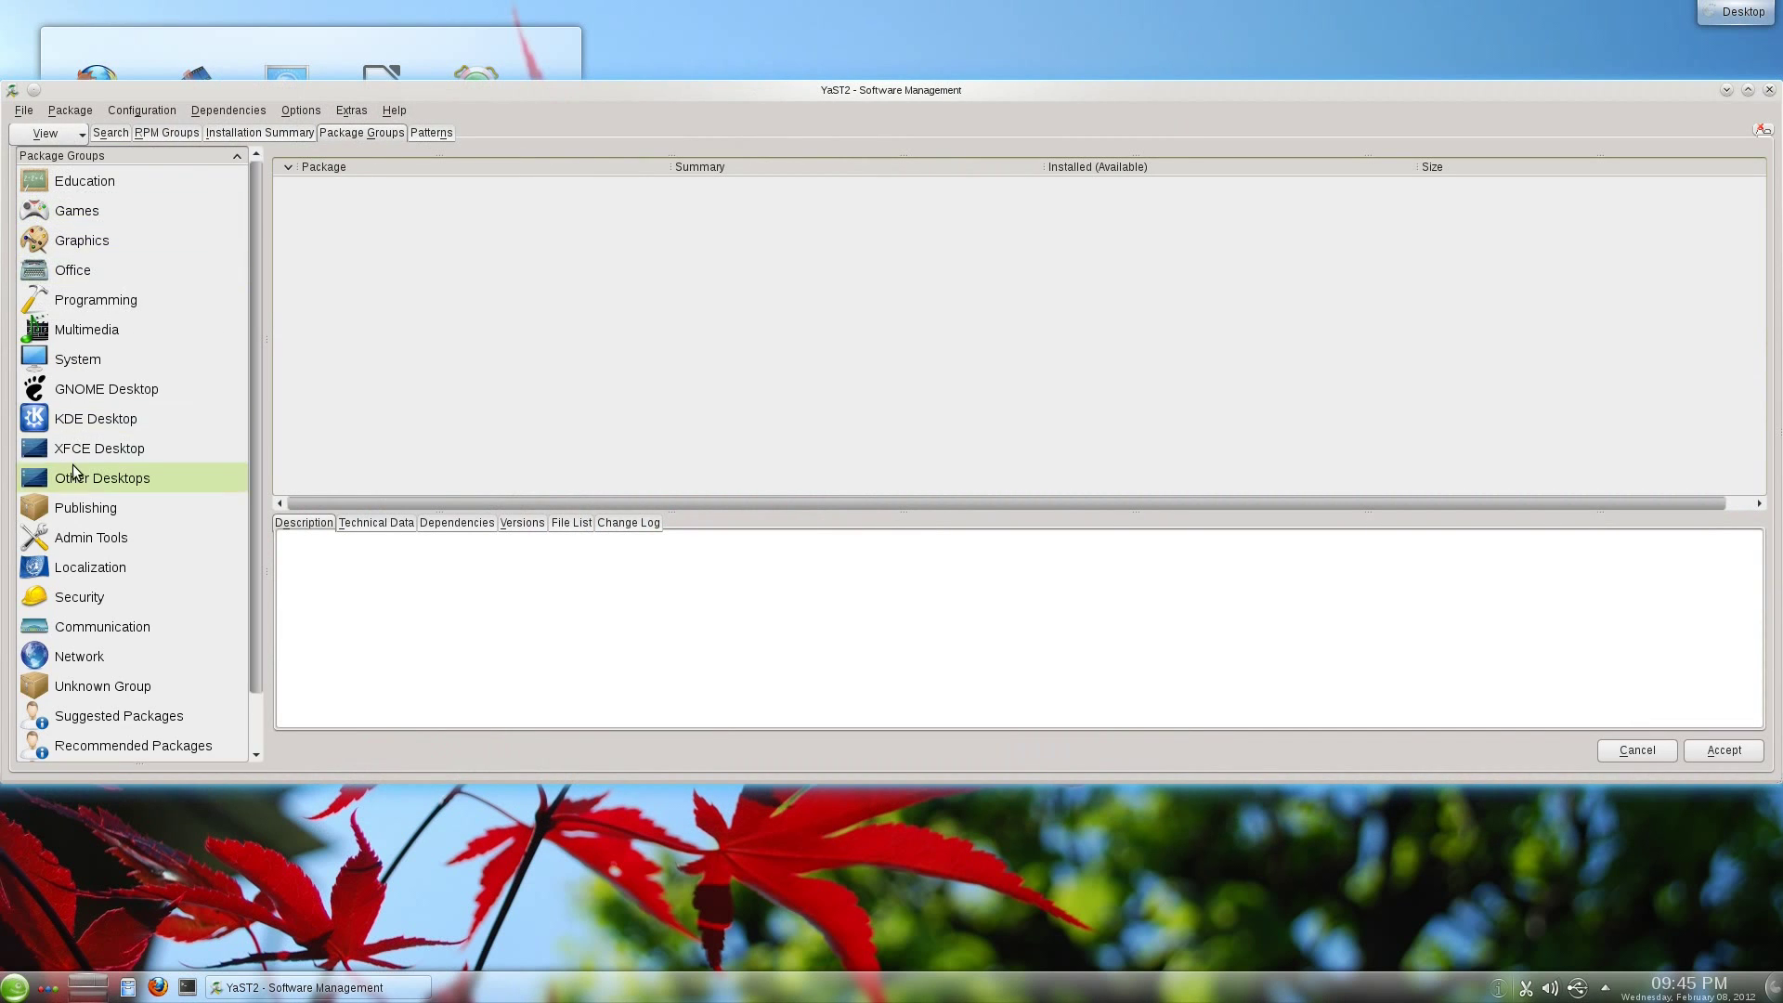
pyautogui.scroll(-1, 72, 464)
pyautogui.scroll(1, 102, 529)
pyautogui.click(59, 390)
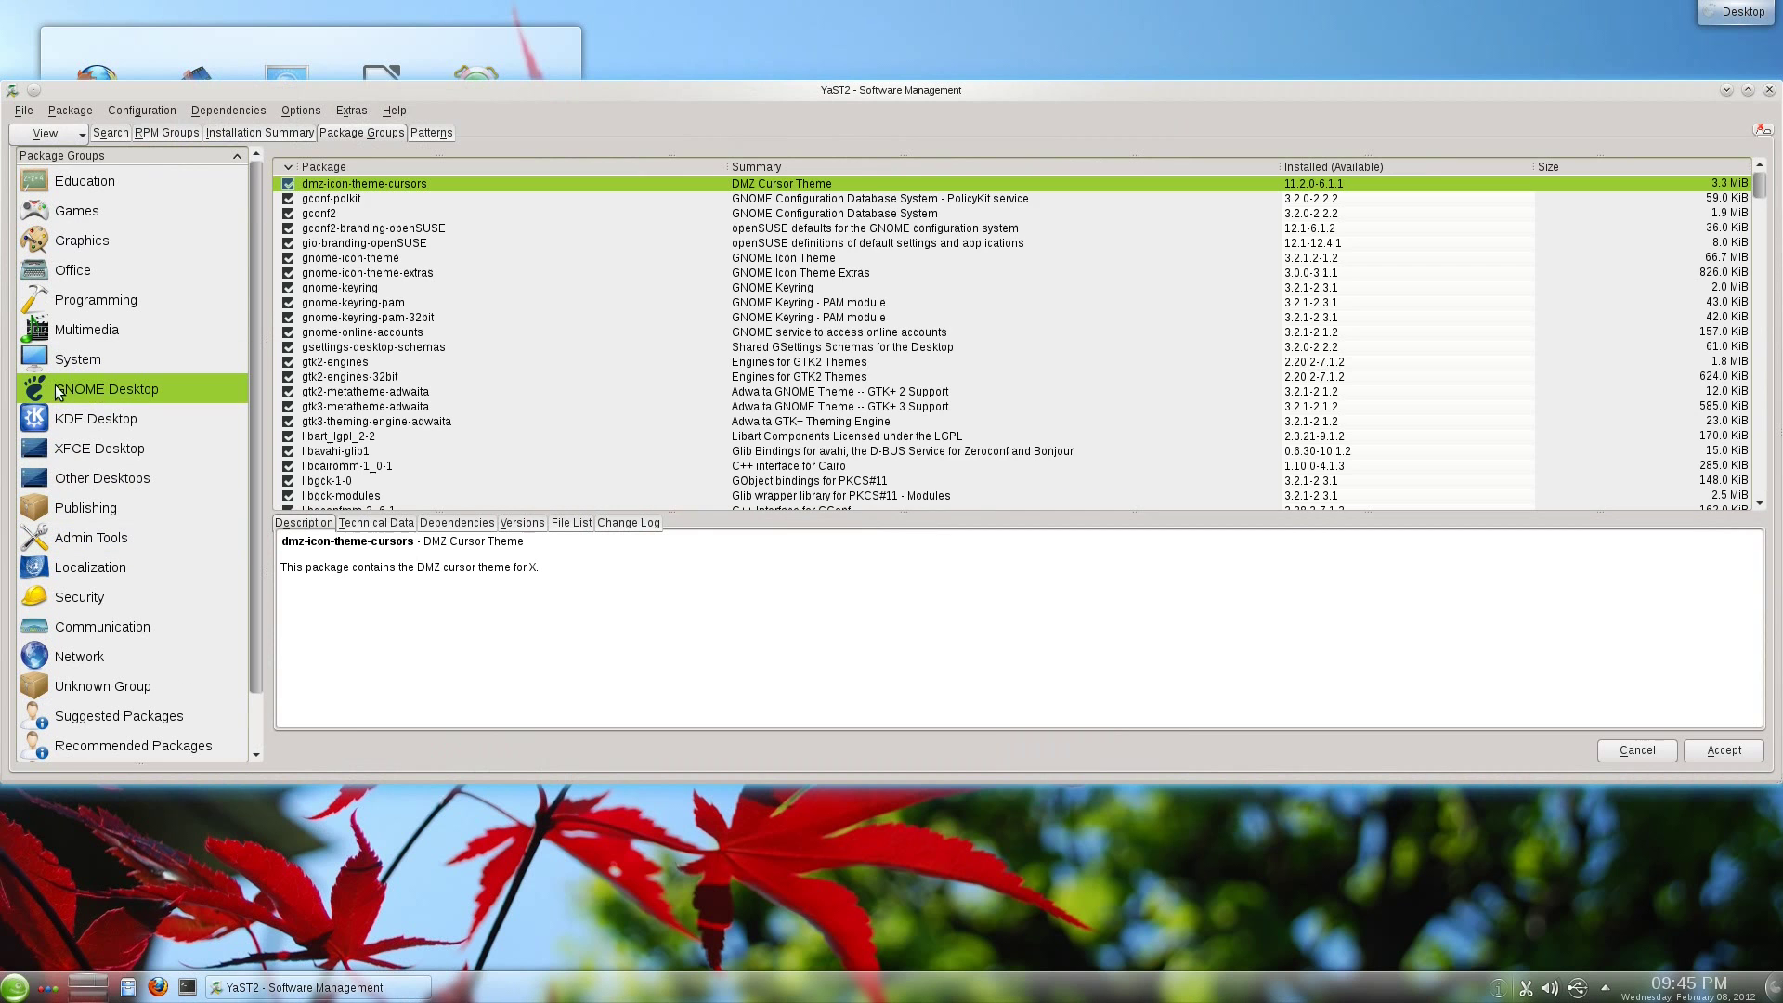
pyautogui.scroll(-7, 467, 358)
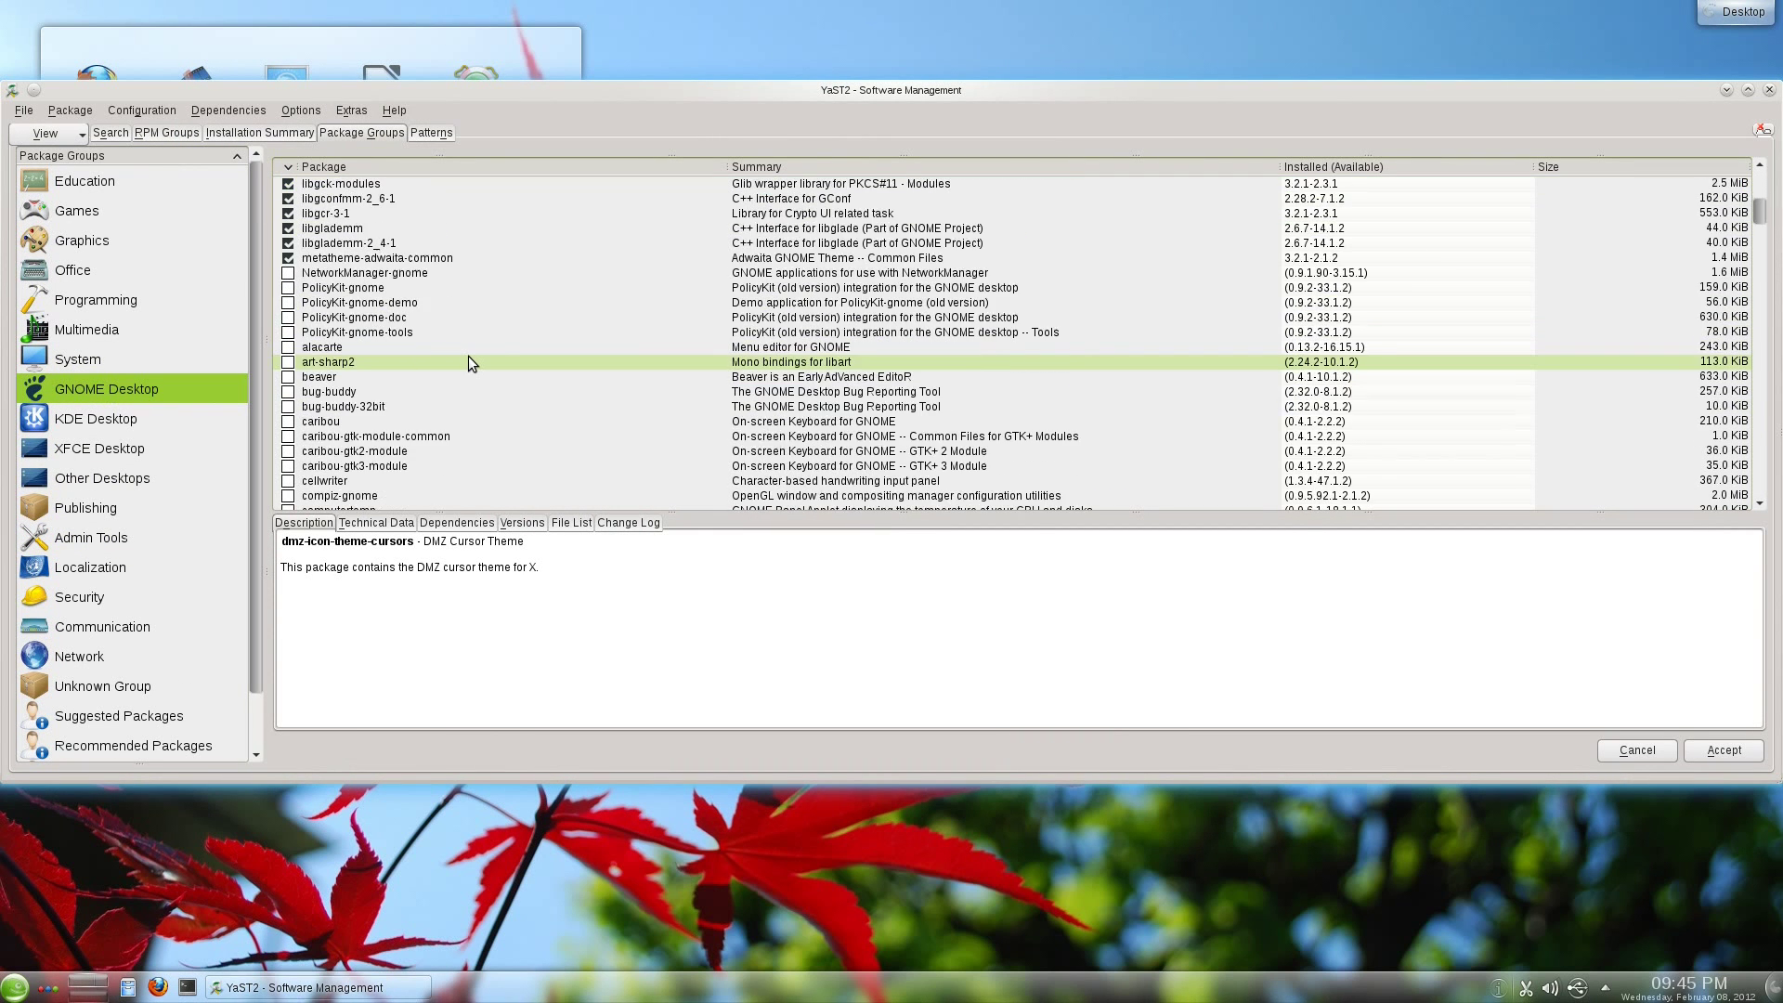
pyautogui.scroll(7, 469, 356)
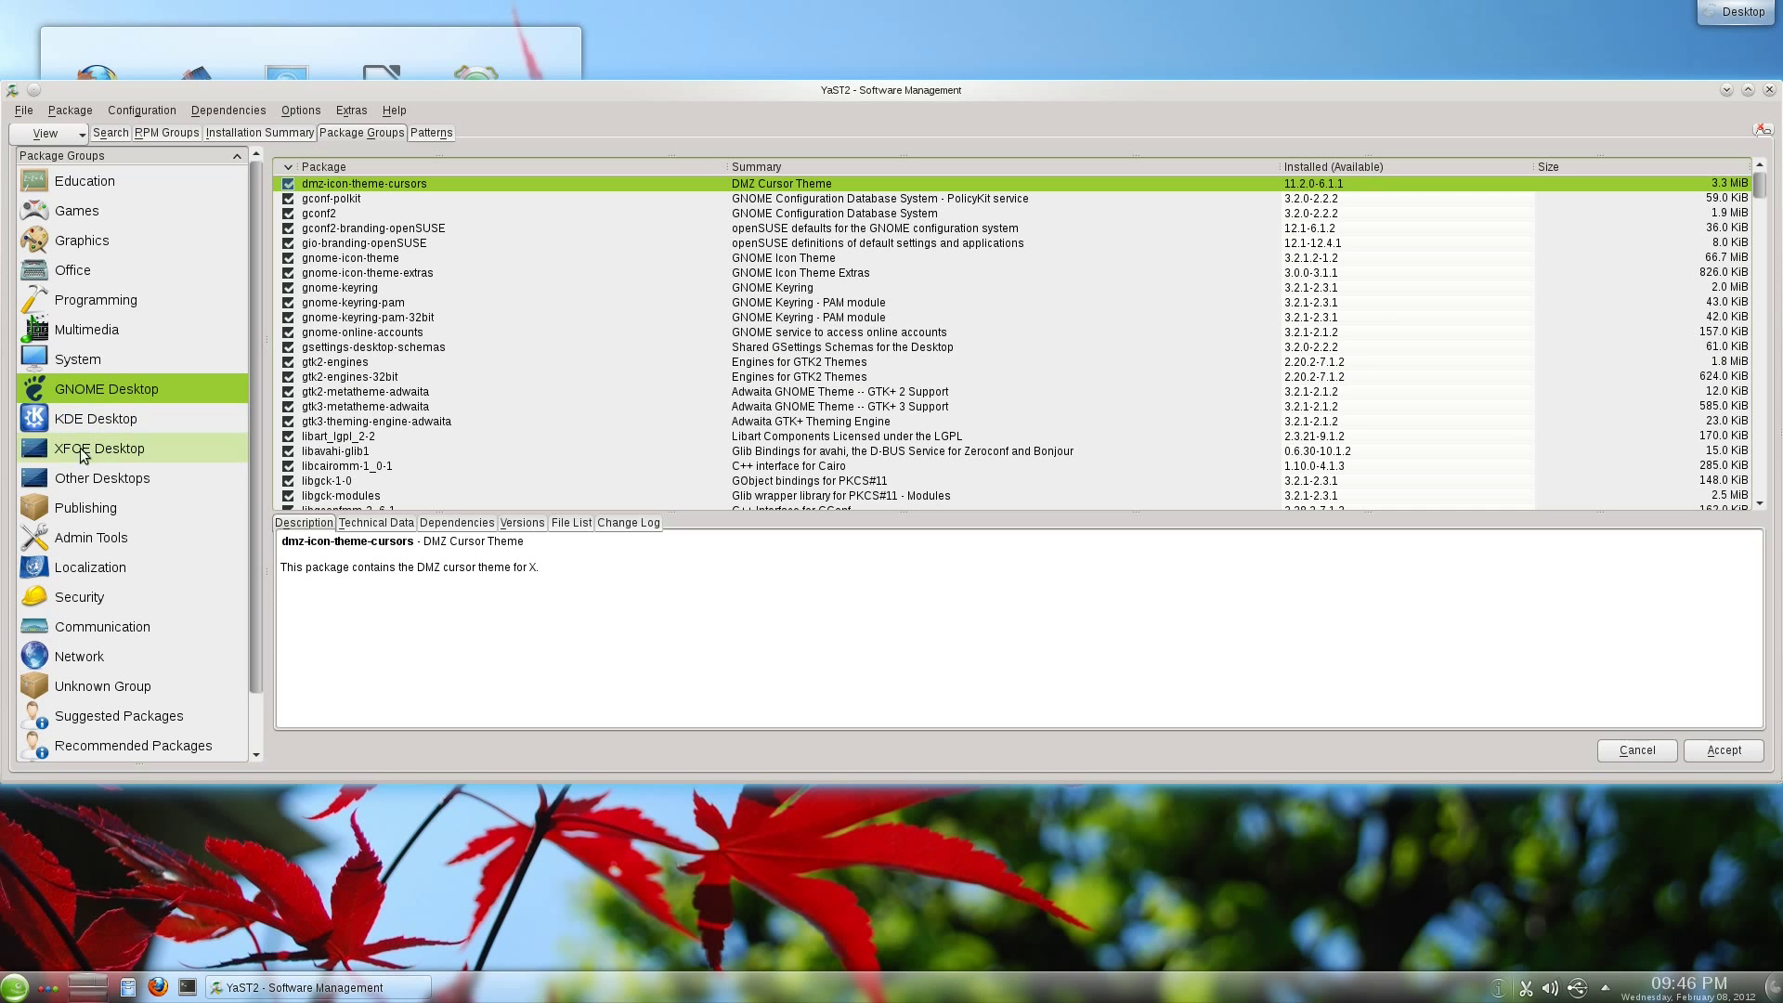
# List the Other Desktops group and scroll through icewm, WindowMaker, compiz and enlightenment
pyautogui.click(99, 482)
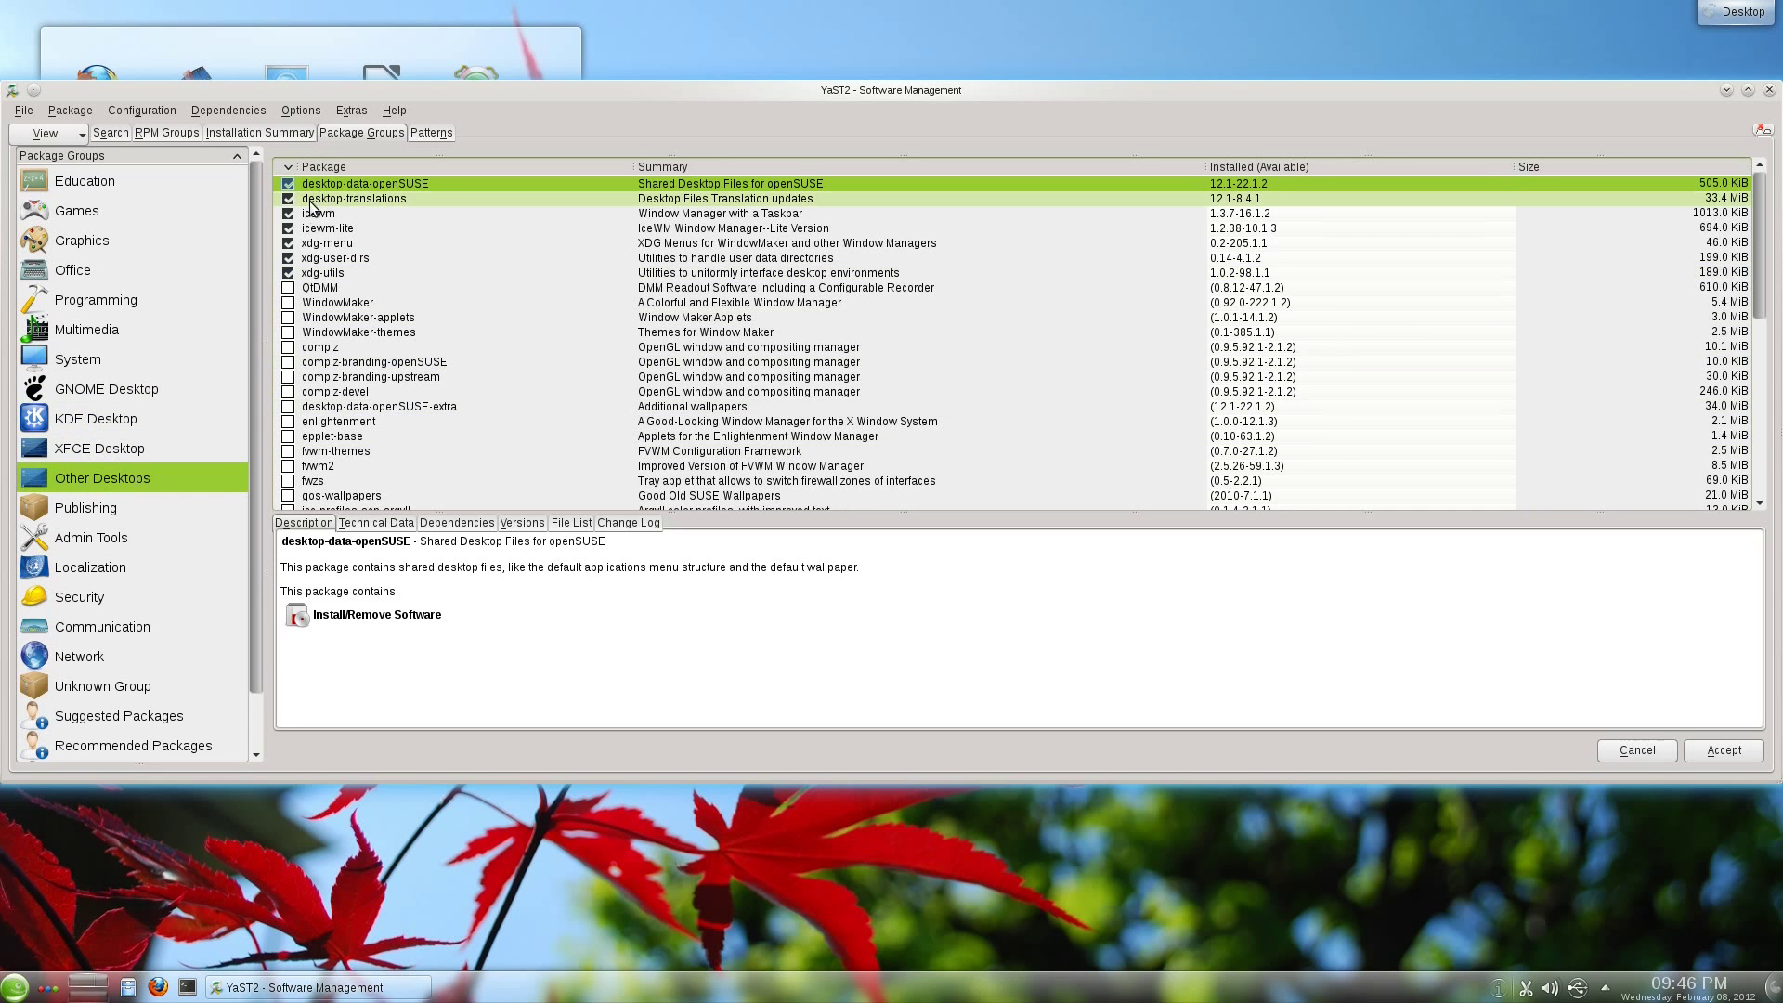
pyautogui.scroll(-2, 392, 339)
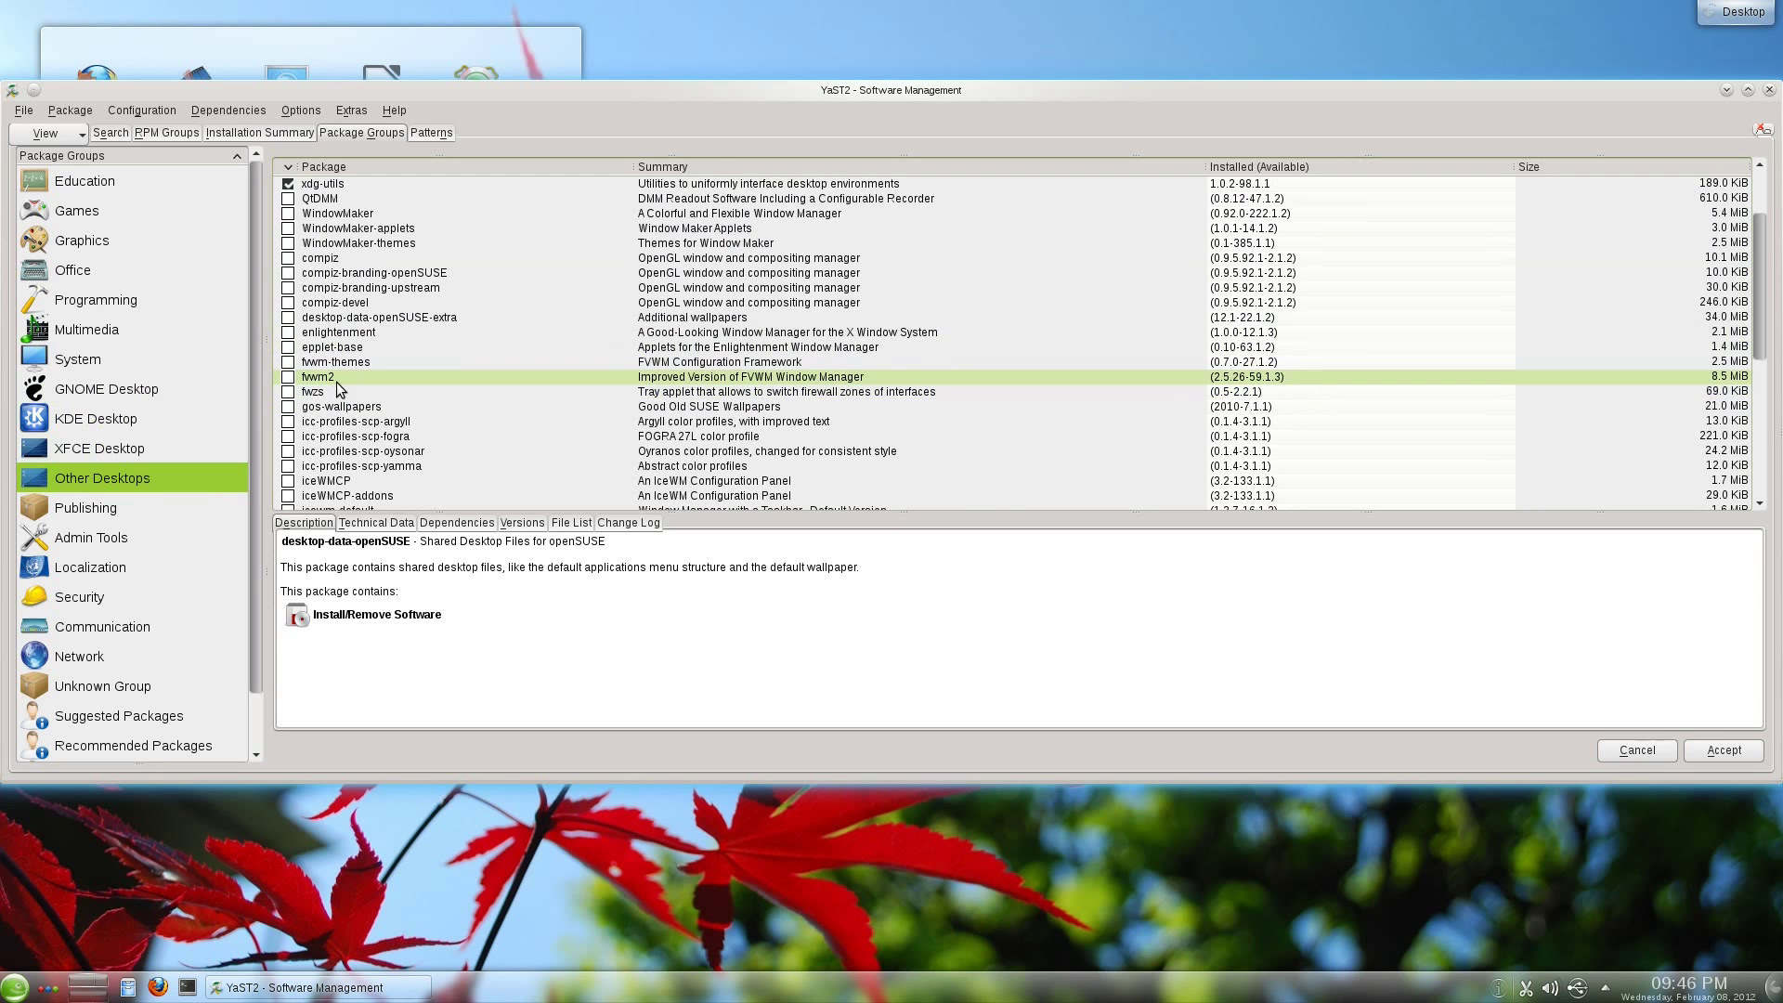
pyautogui.scroll(-2, 343, 383)
pyautogui.scroll(-4, 345, 371)
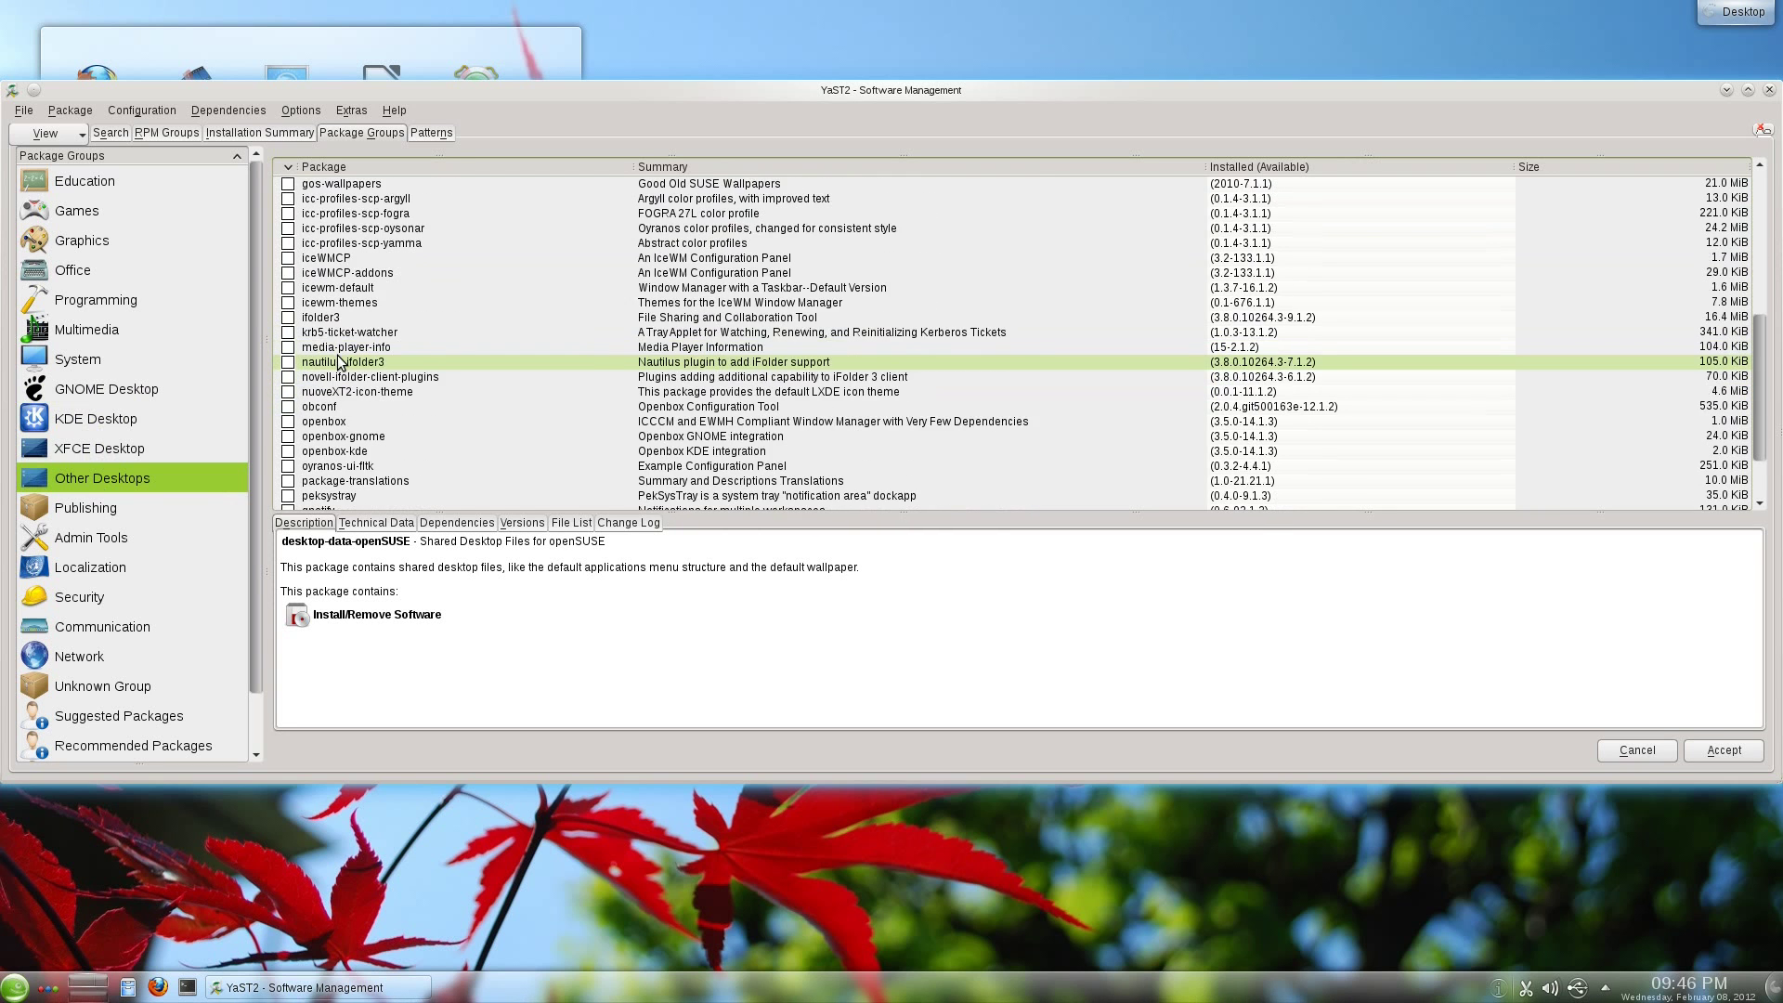
pyautogui.scroll(8, 320, 390)
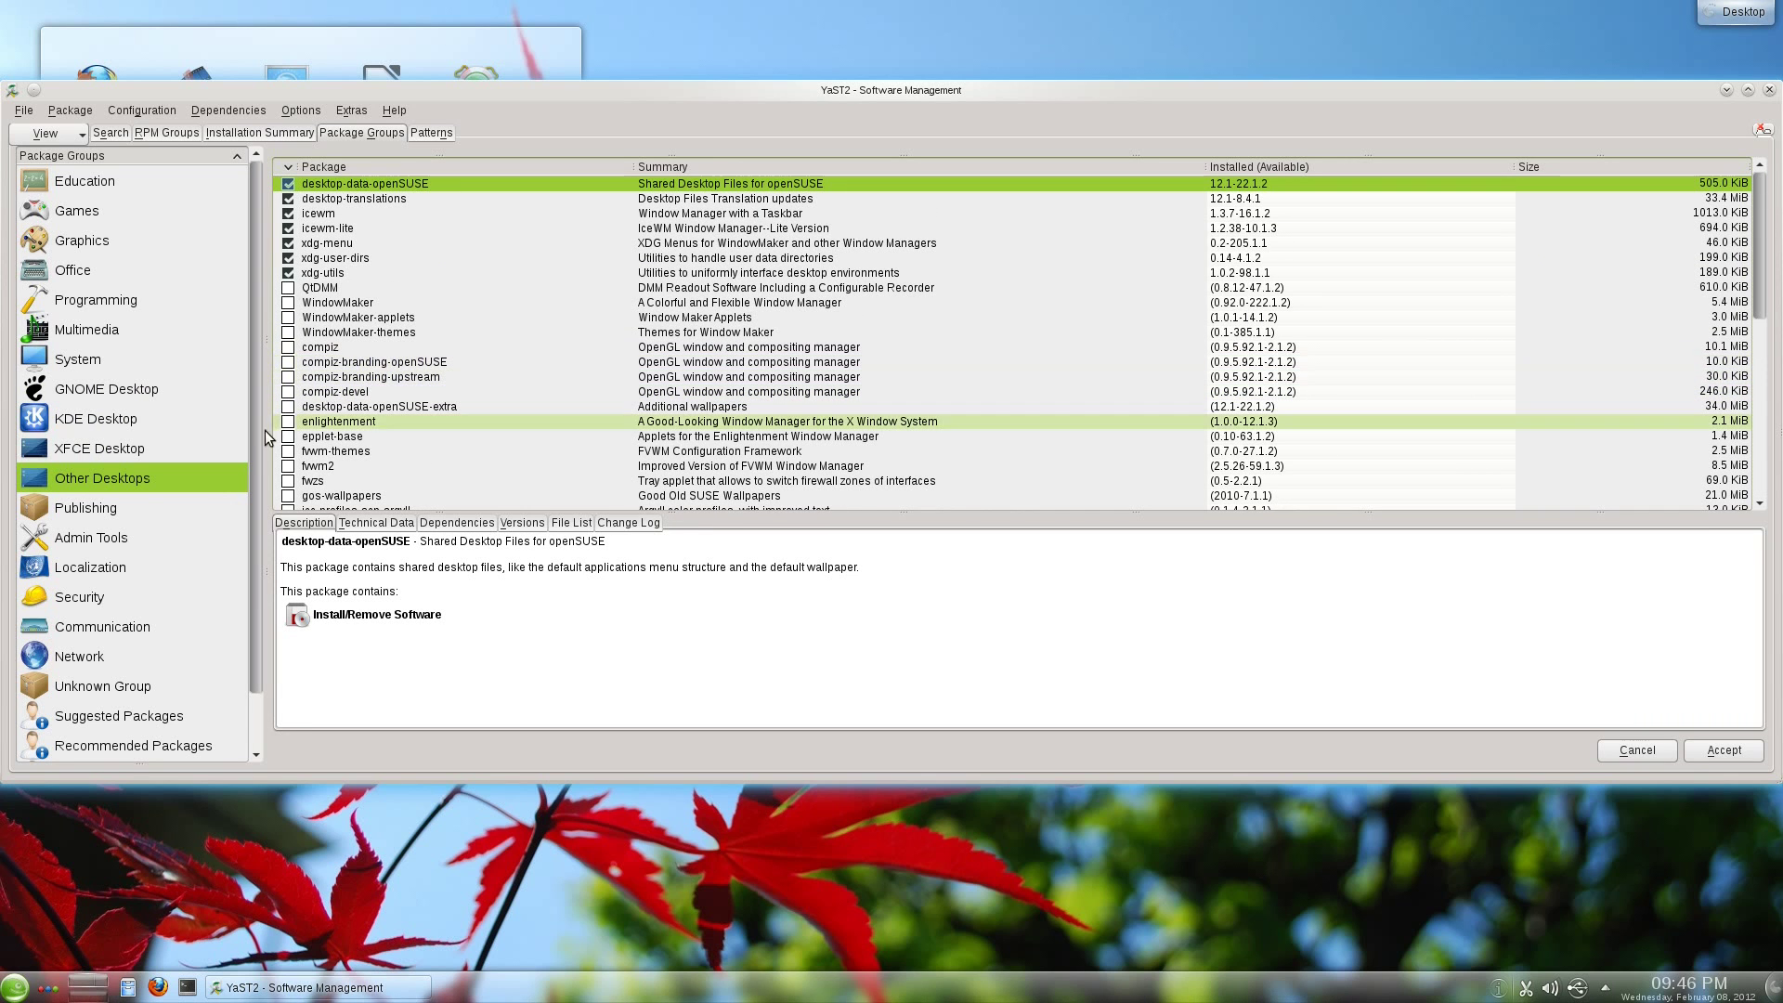
pyautogui.scroll(-1, 125, 459)
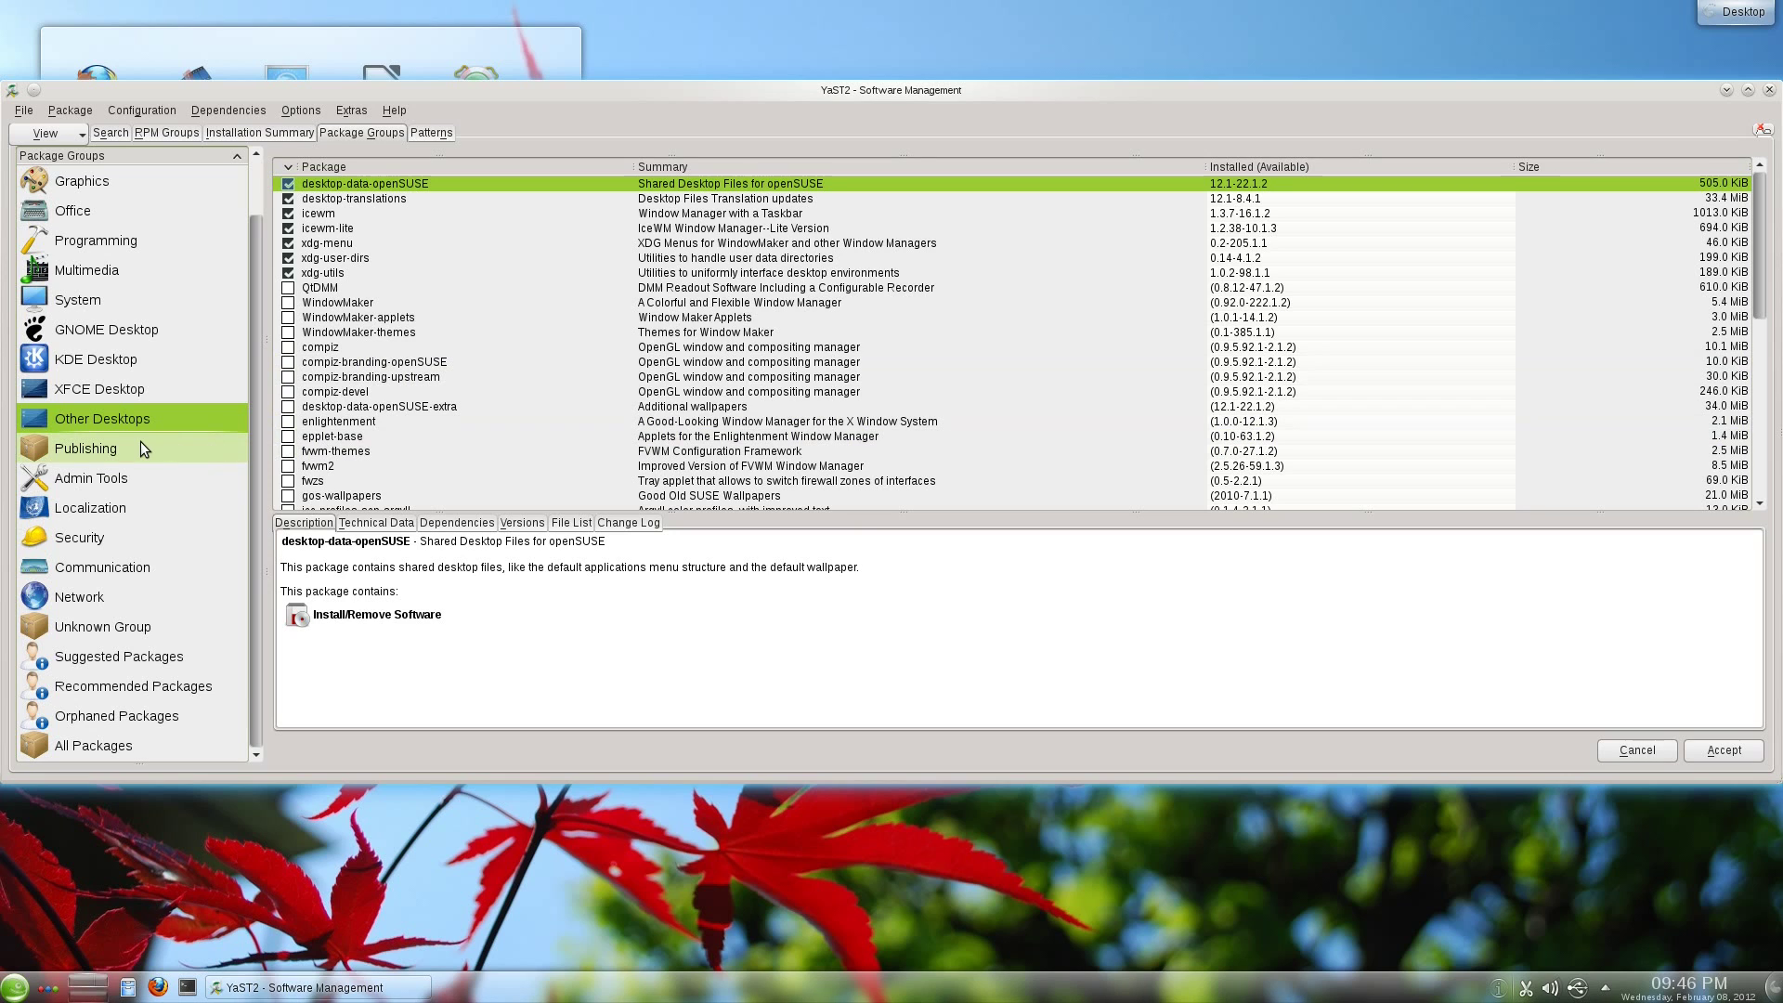
pyautogui.scroll(1, 143, 447)
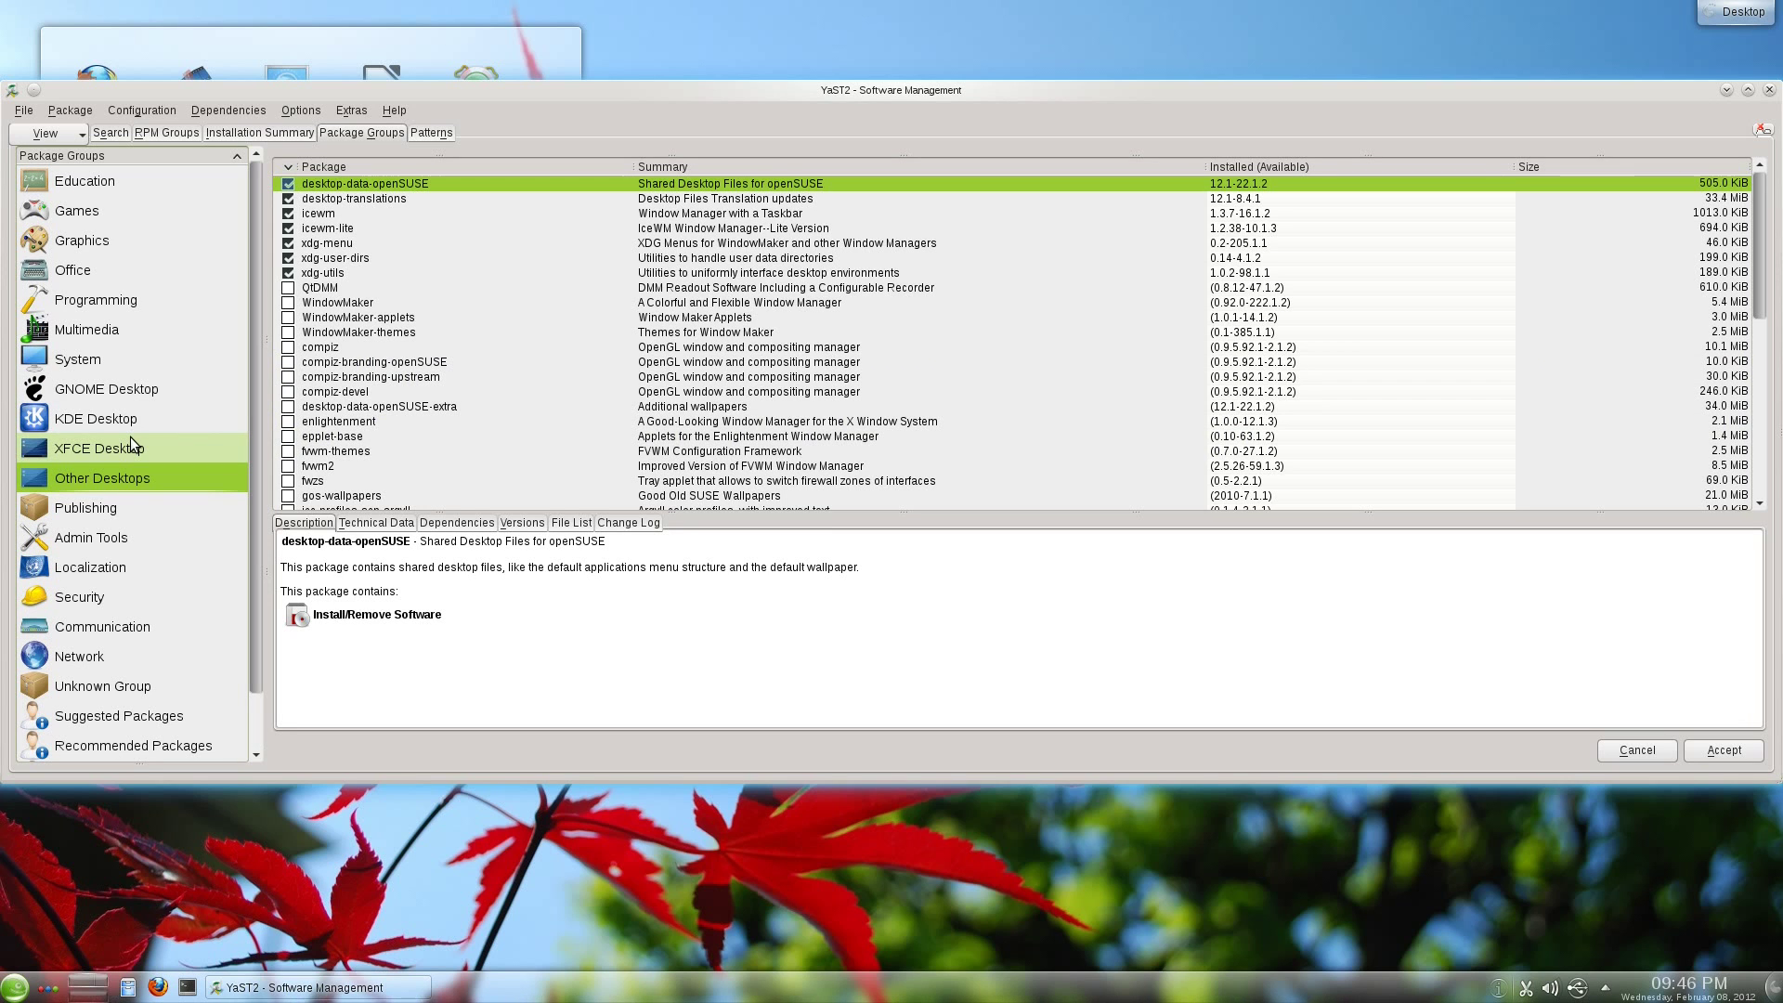
# View kdenlive's Technical Data in the Multimedia group, then close Software Management
pyautogui.click(80, 331)
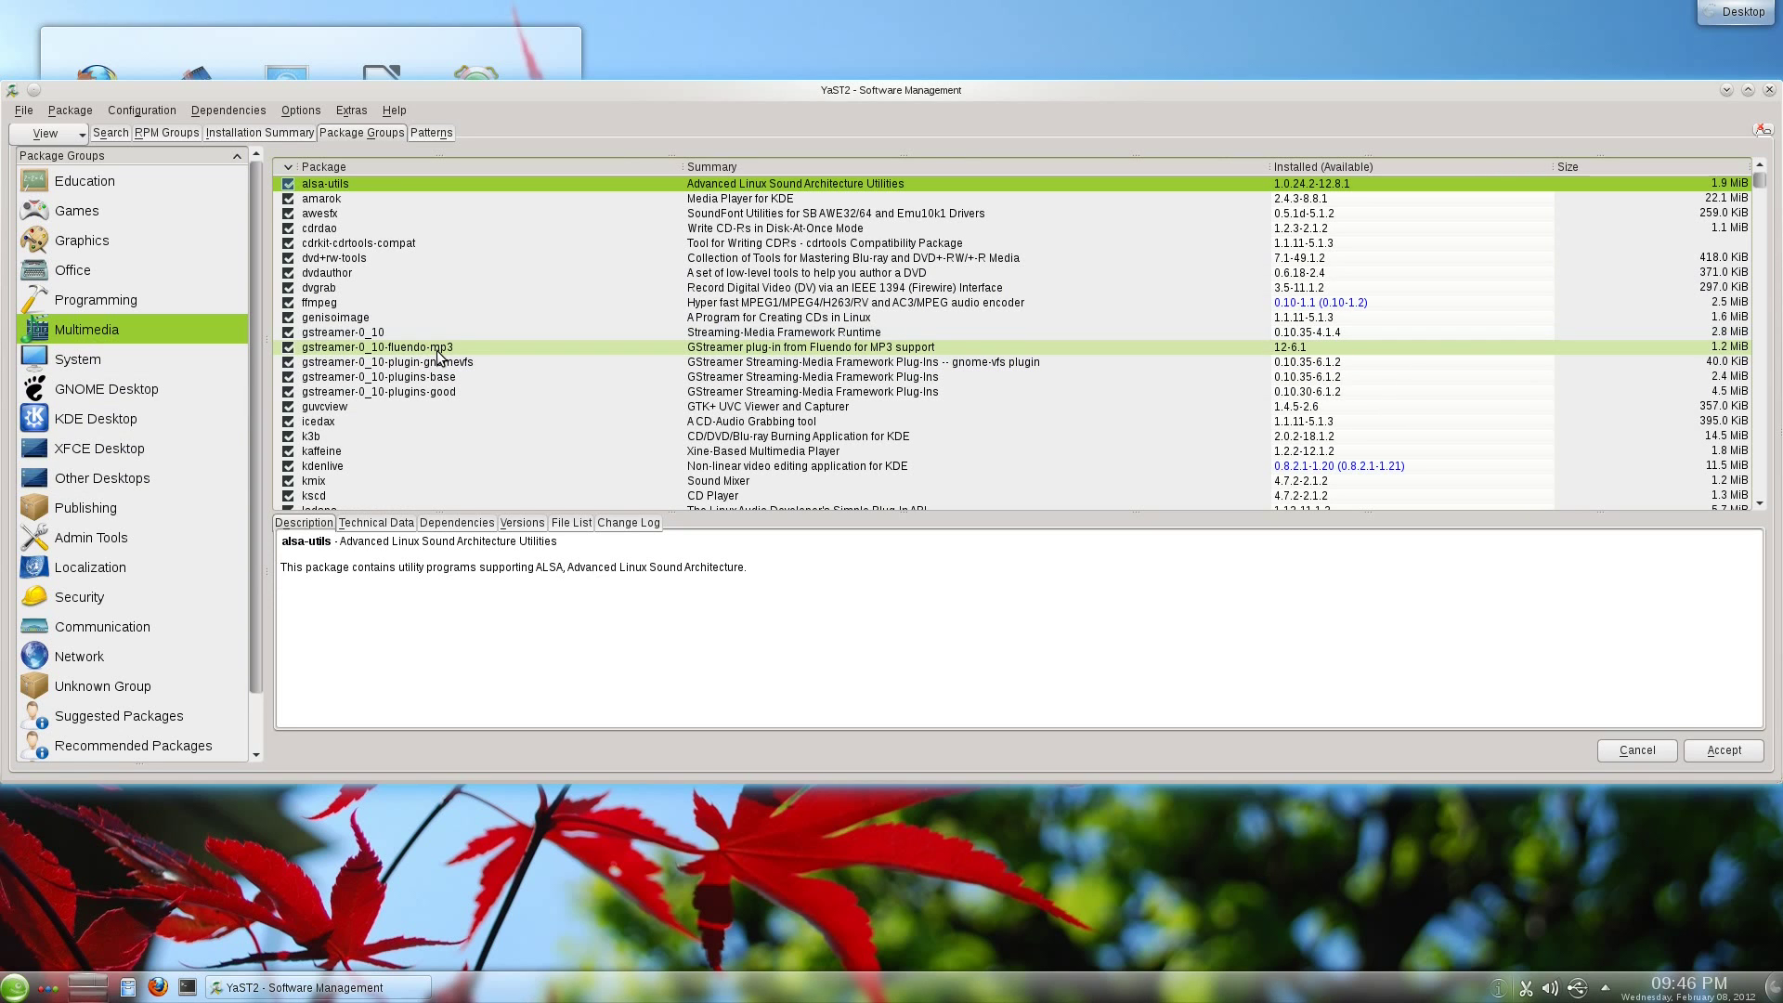
pyautogui.scroll(-1, 422, 354)
pyautogui.click(359, 422)
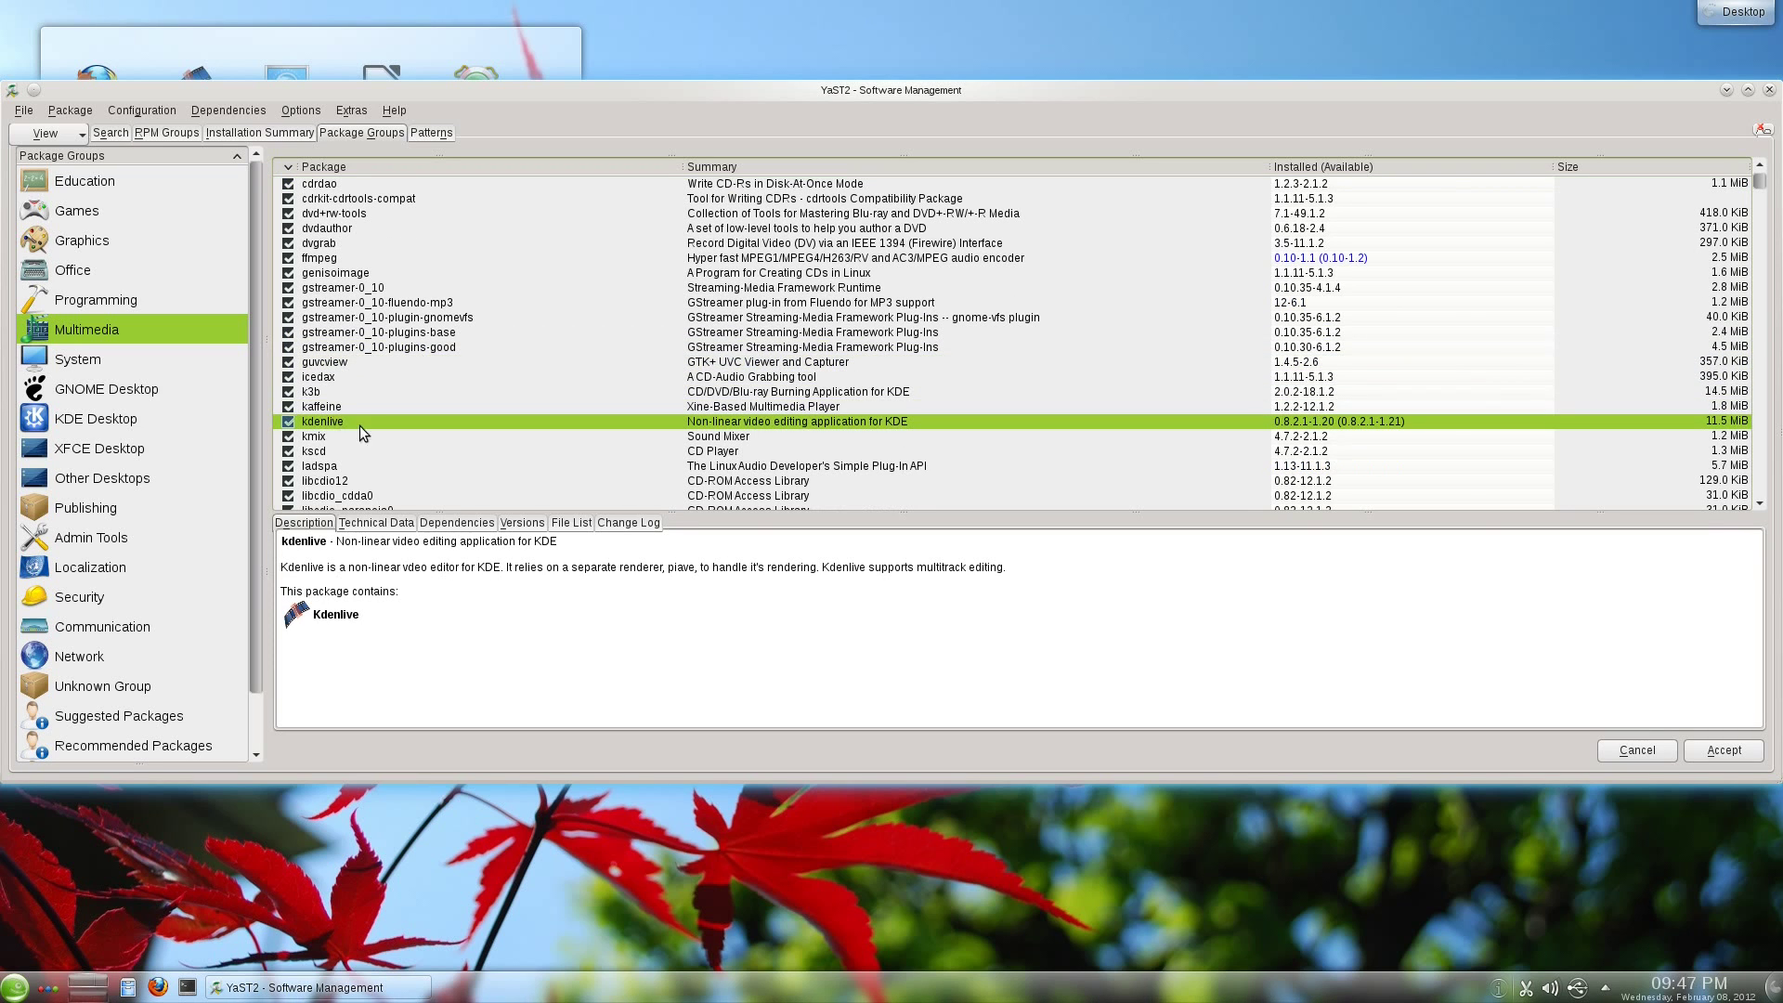
pyautogui.click(376, 523)
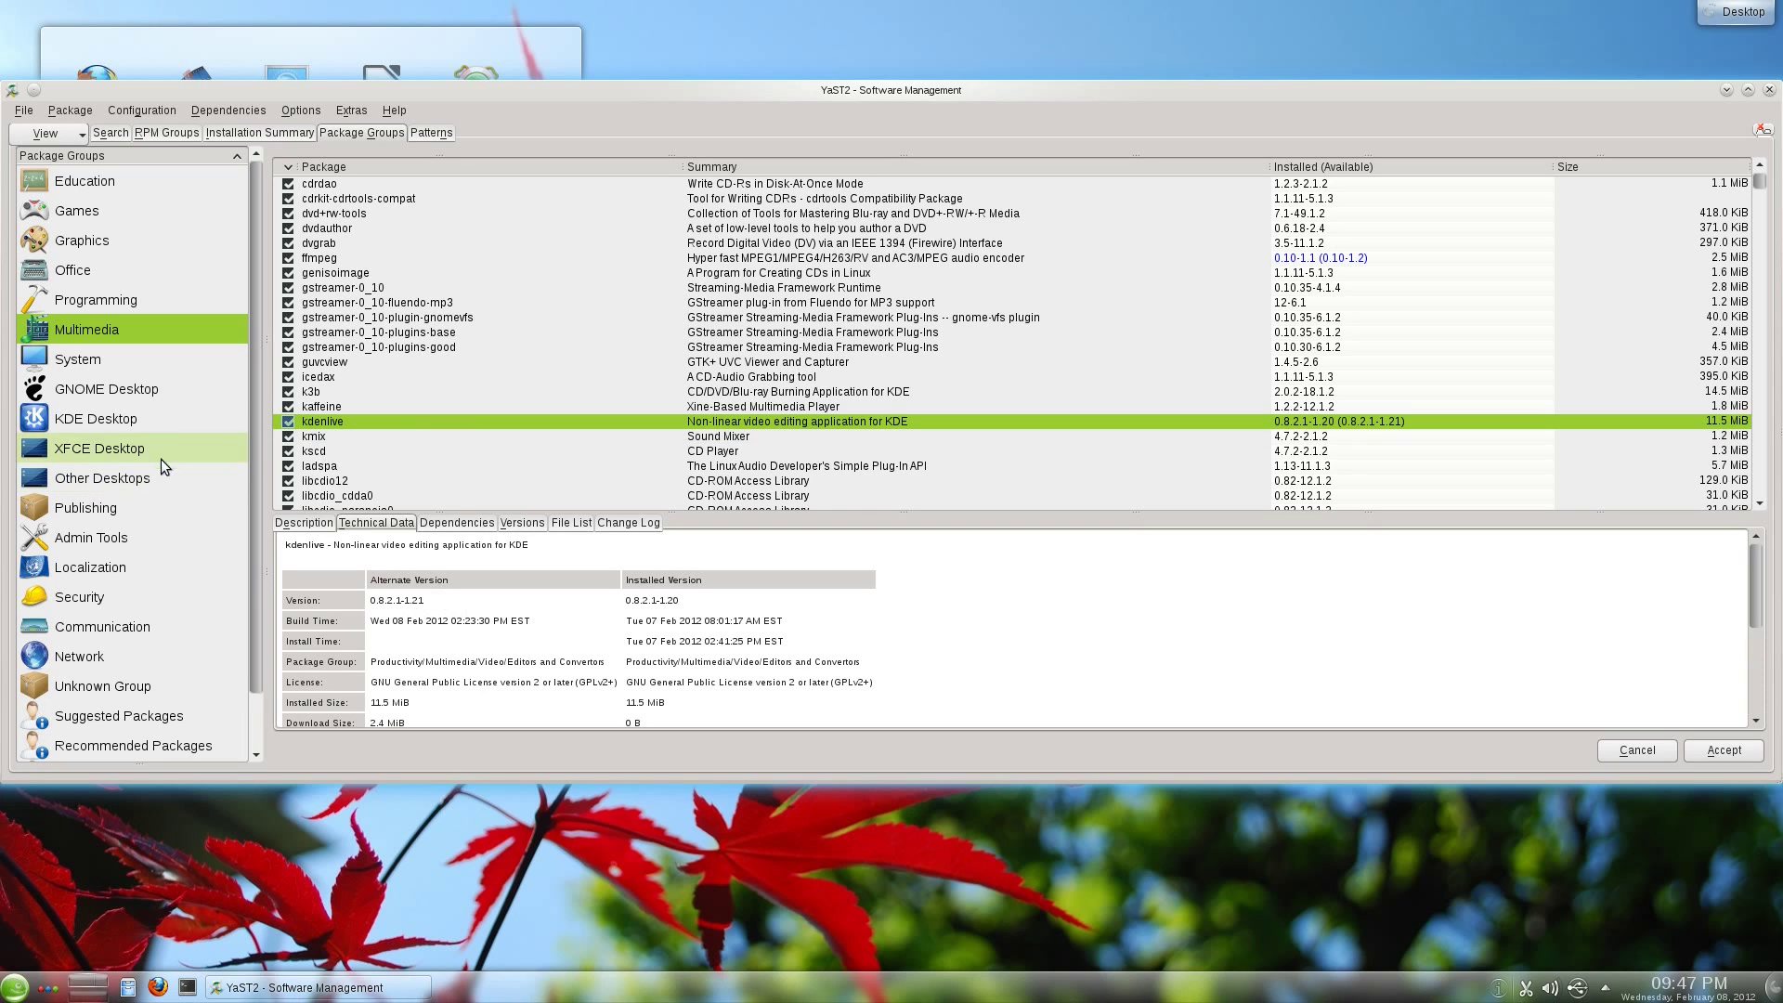
pyautogui.click(1768, 91)
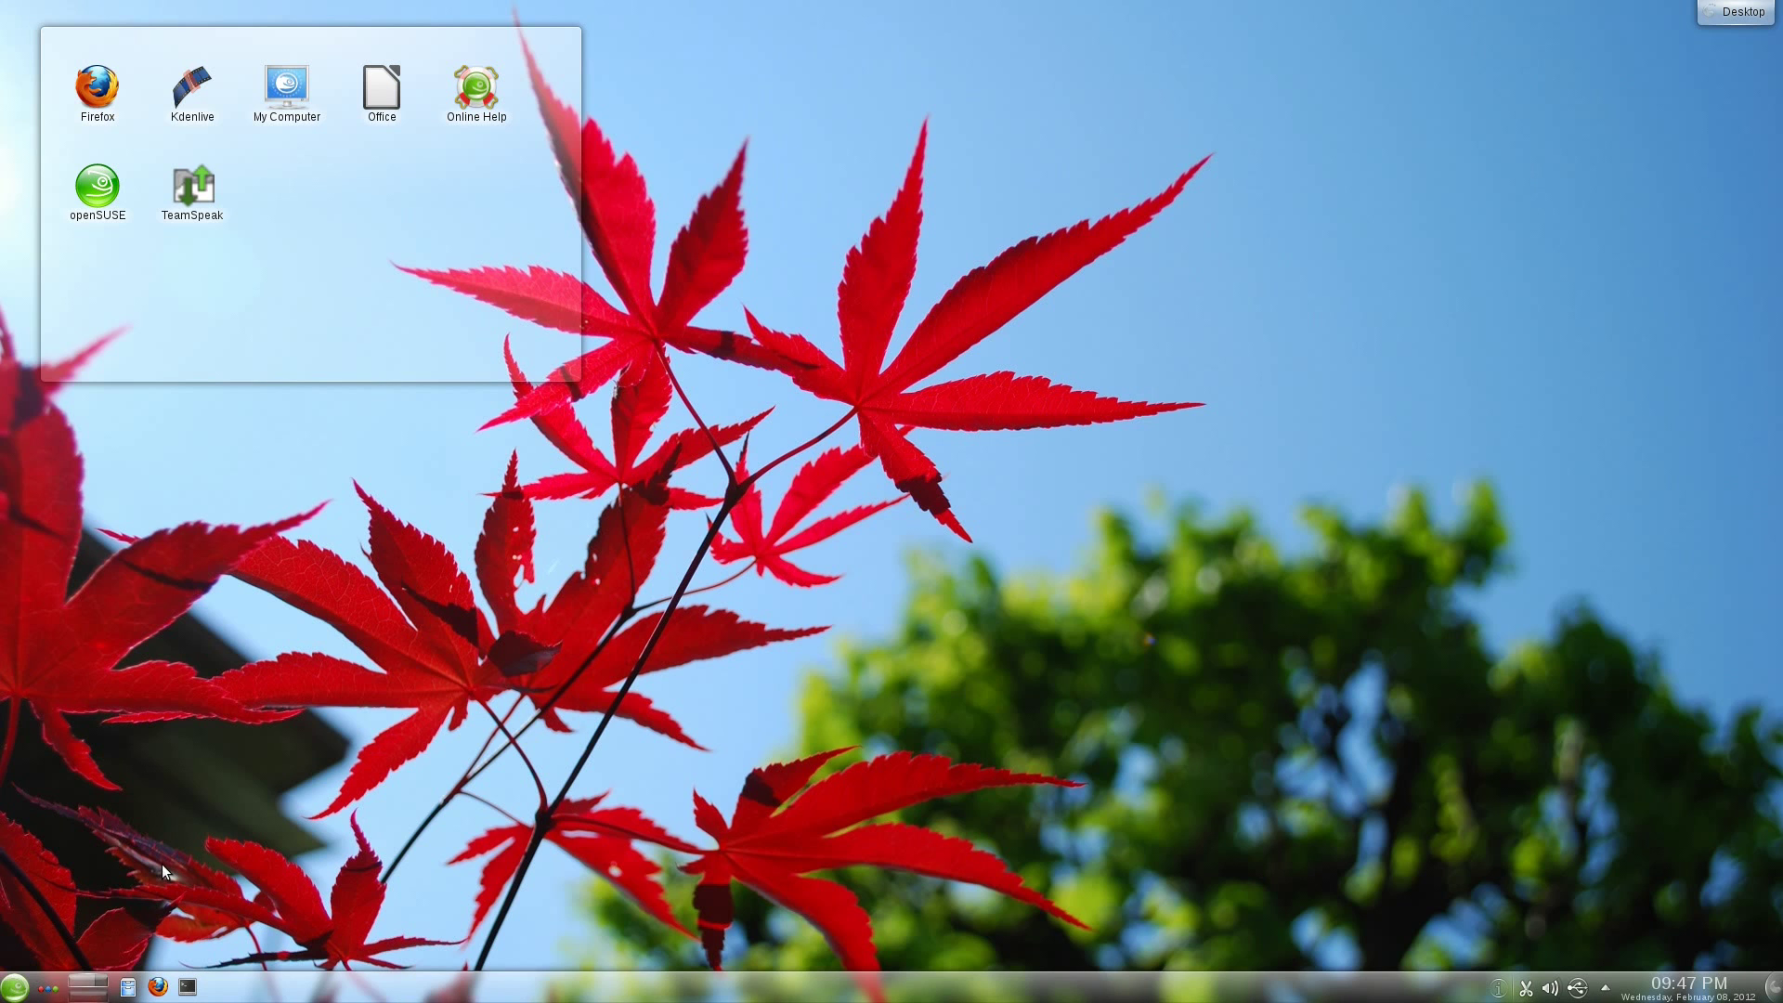
# Open Konsole and run zypper search kdenlive
pyautogui.click(186, 986)
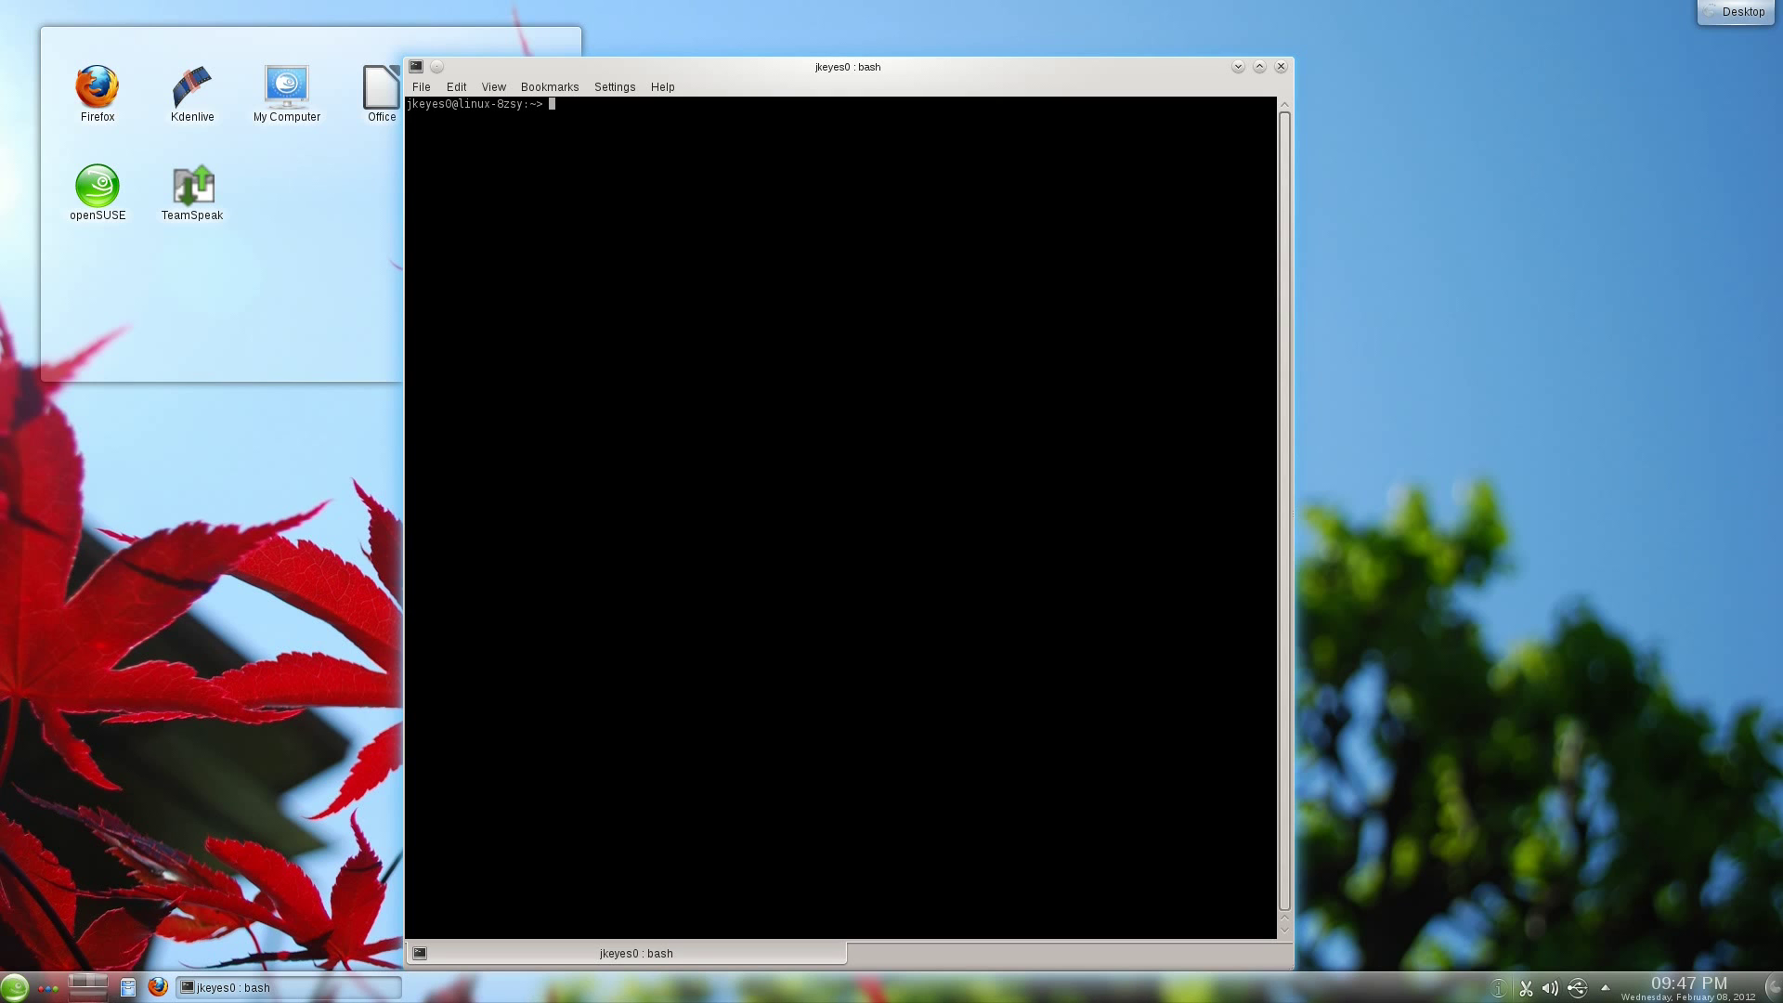
pyautogui.write('zypper search kdenlive')
pyautogui.press('Return')
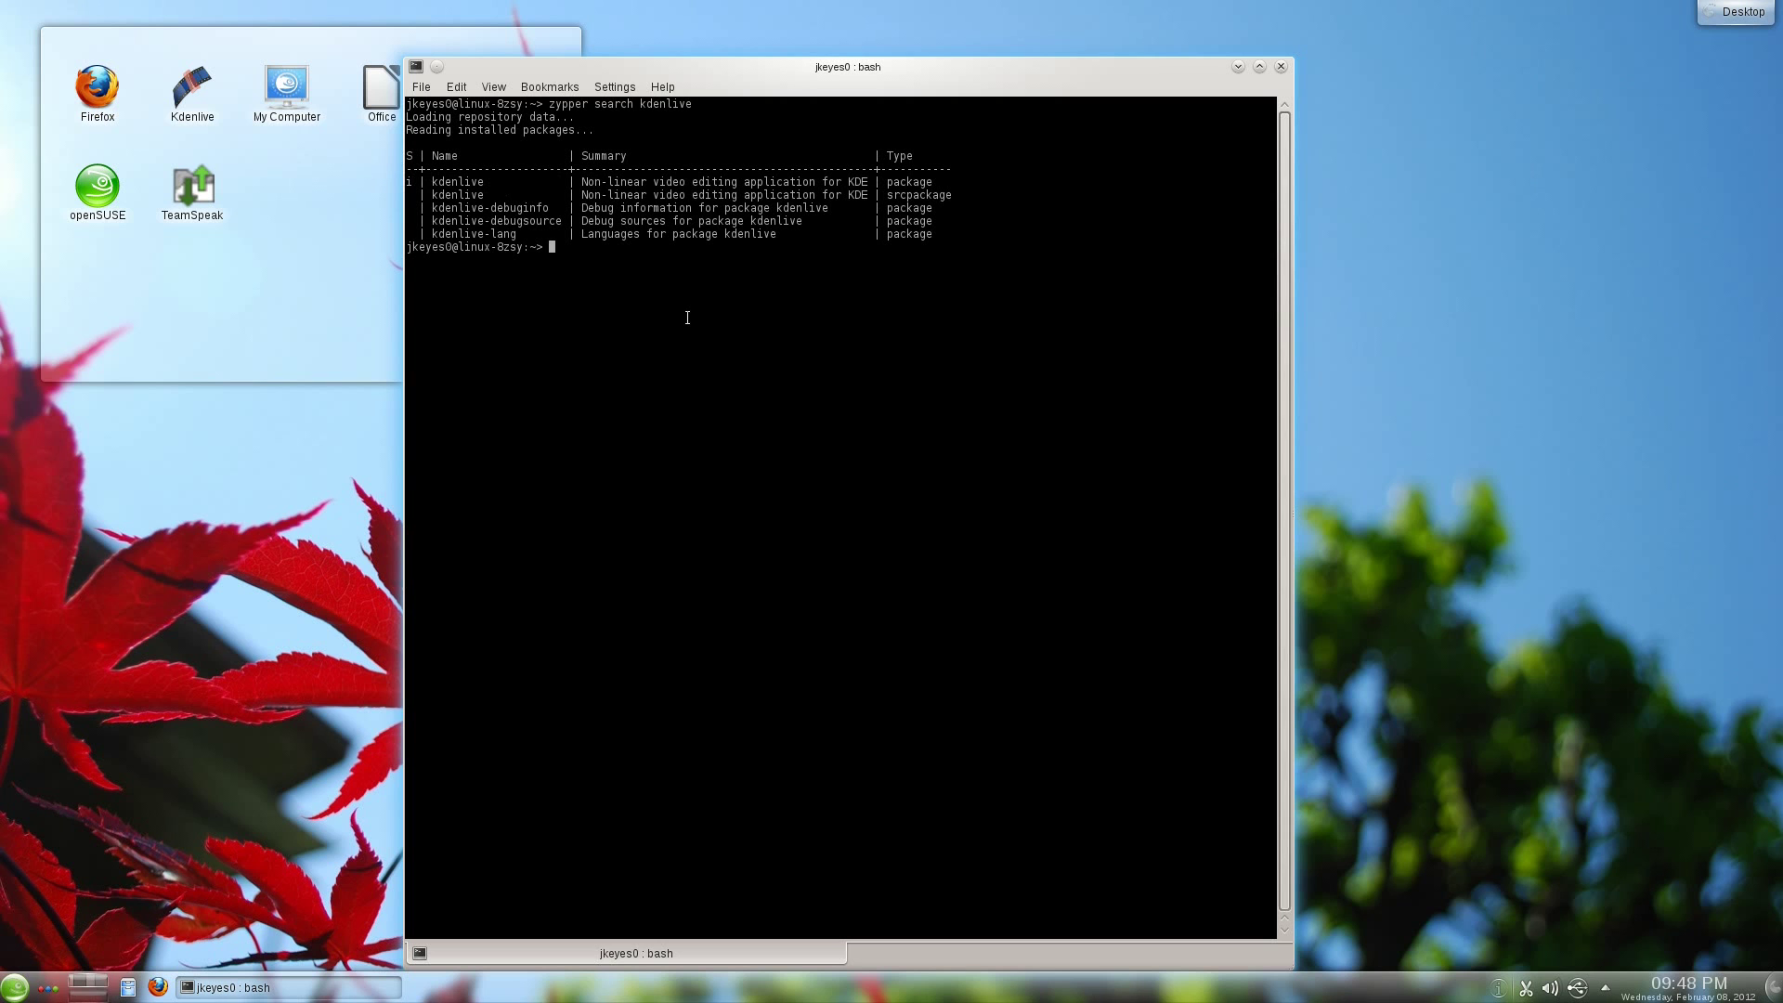
# Run zypper search gnome, scroll through its results, and close Konsole
pyautogui.write('zypper search gnome')
pyautogui.press('Return')
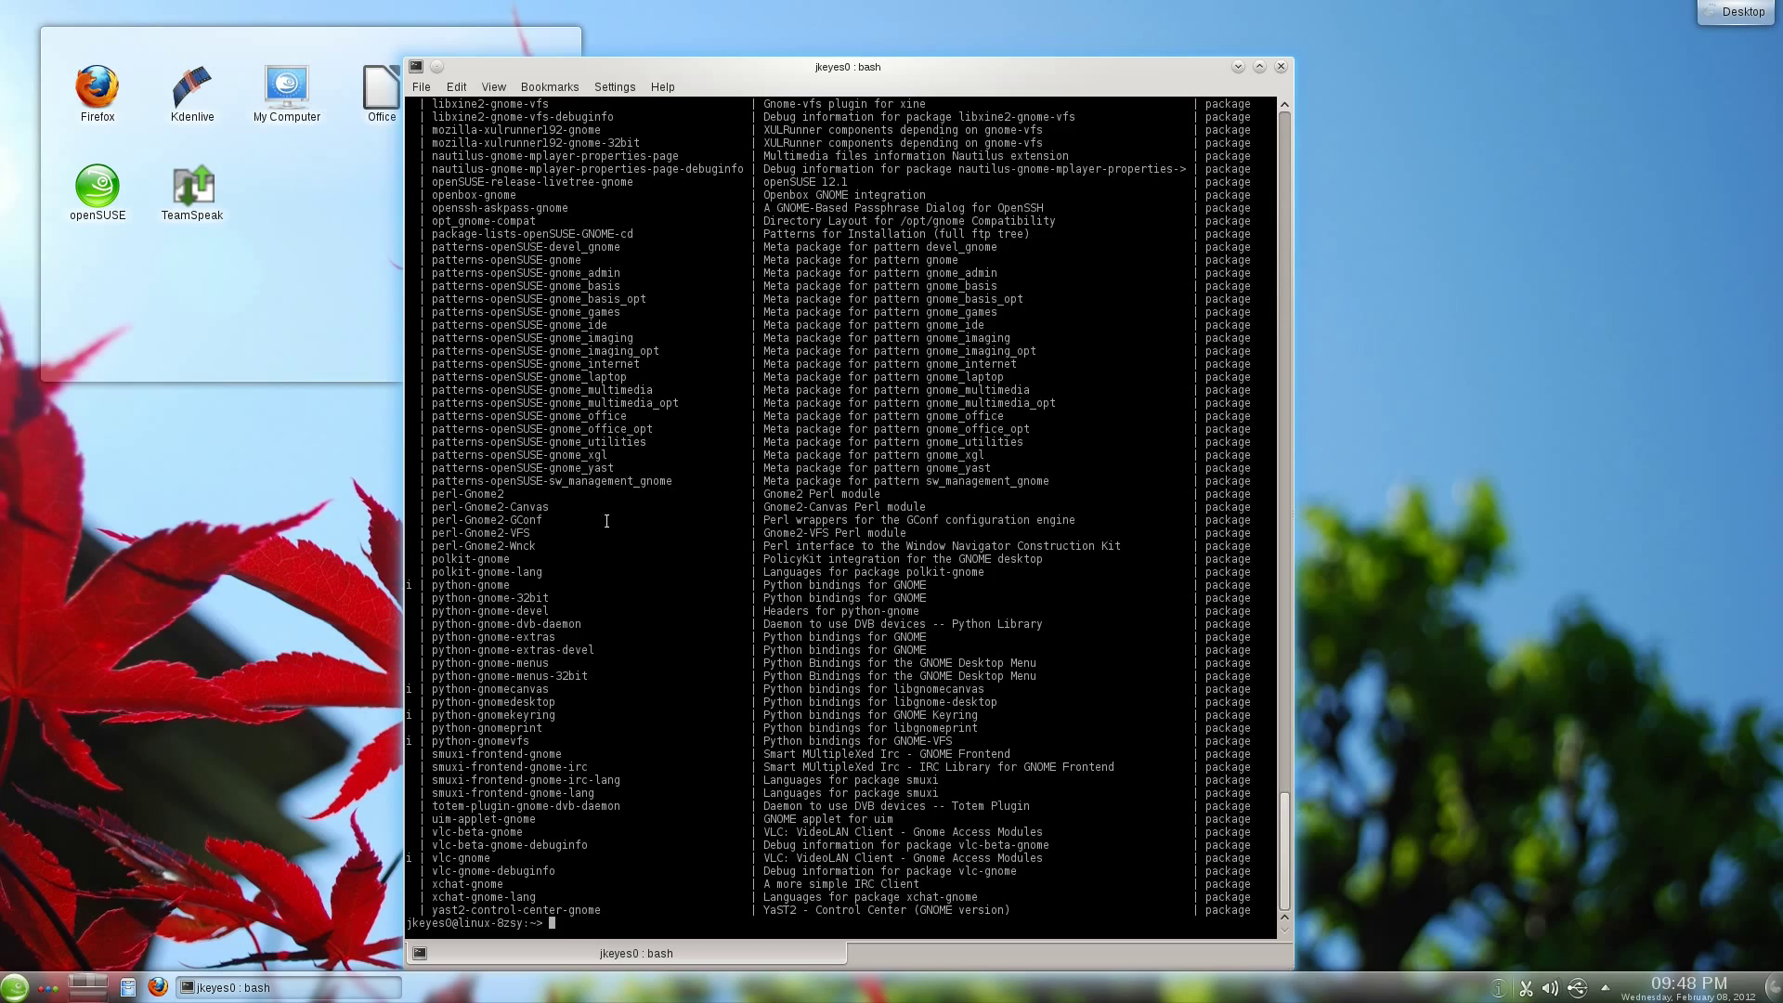
pyautogui.scroll(20, 634, 569)
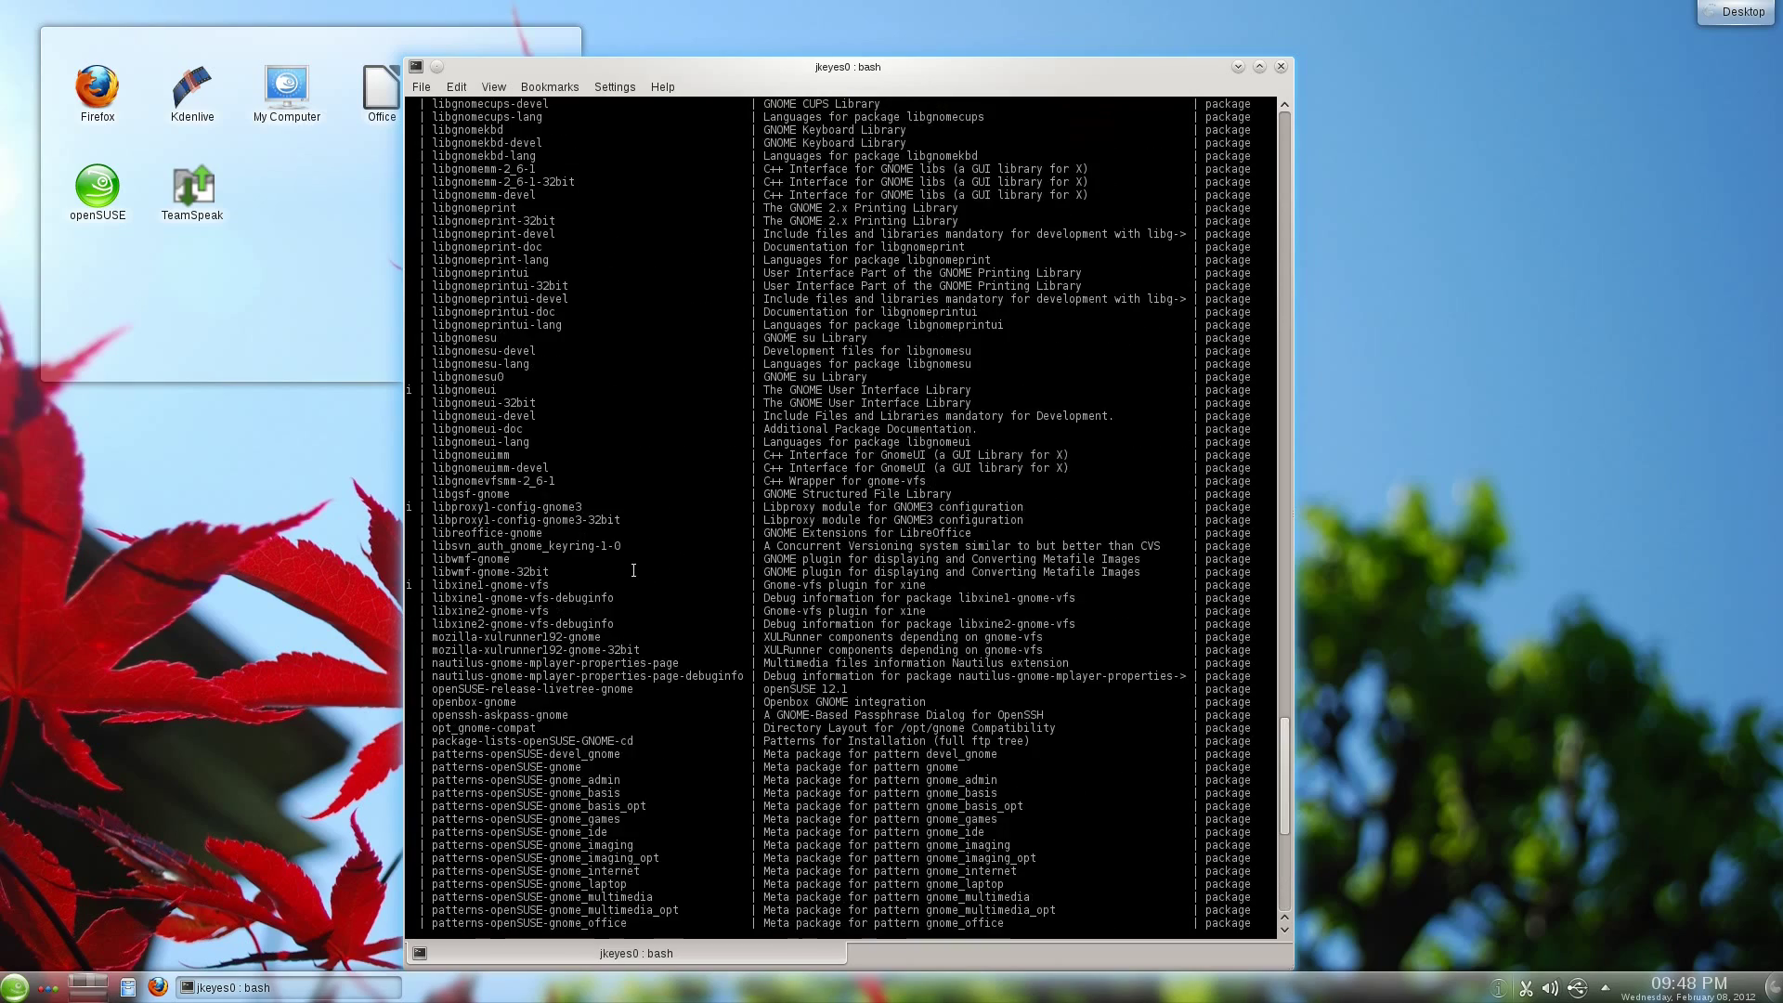
pyautogui.scroll(5, 634, 568)
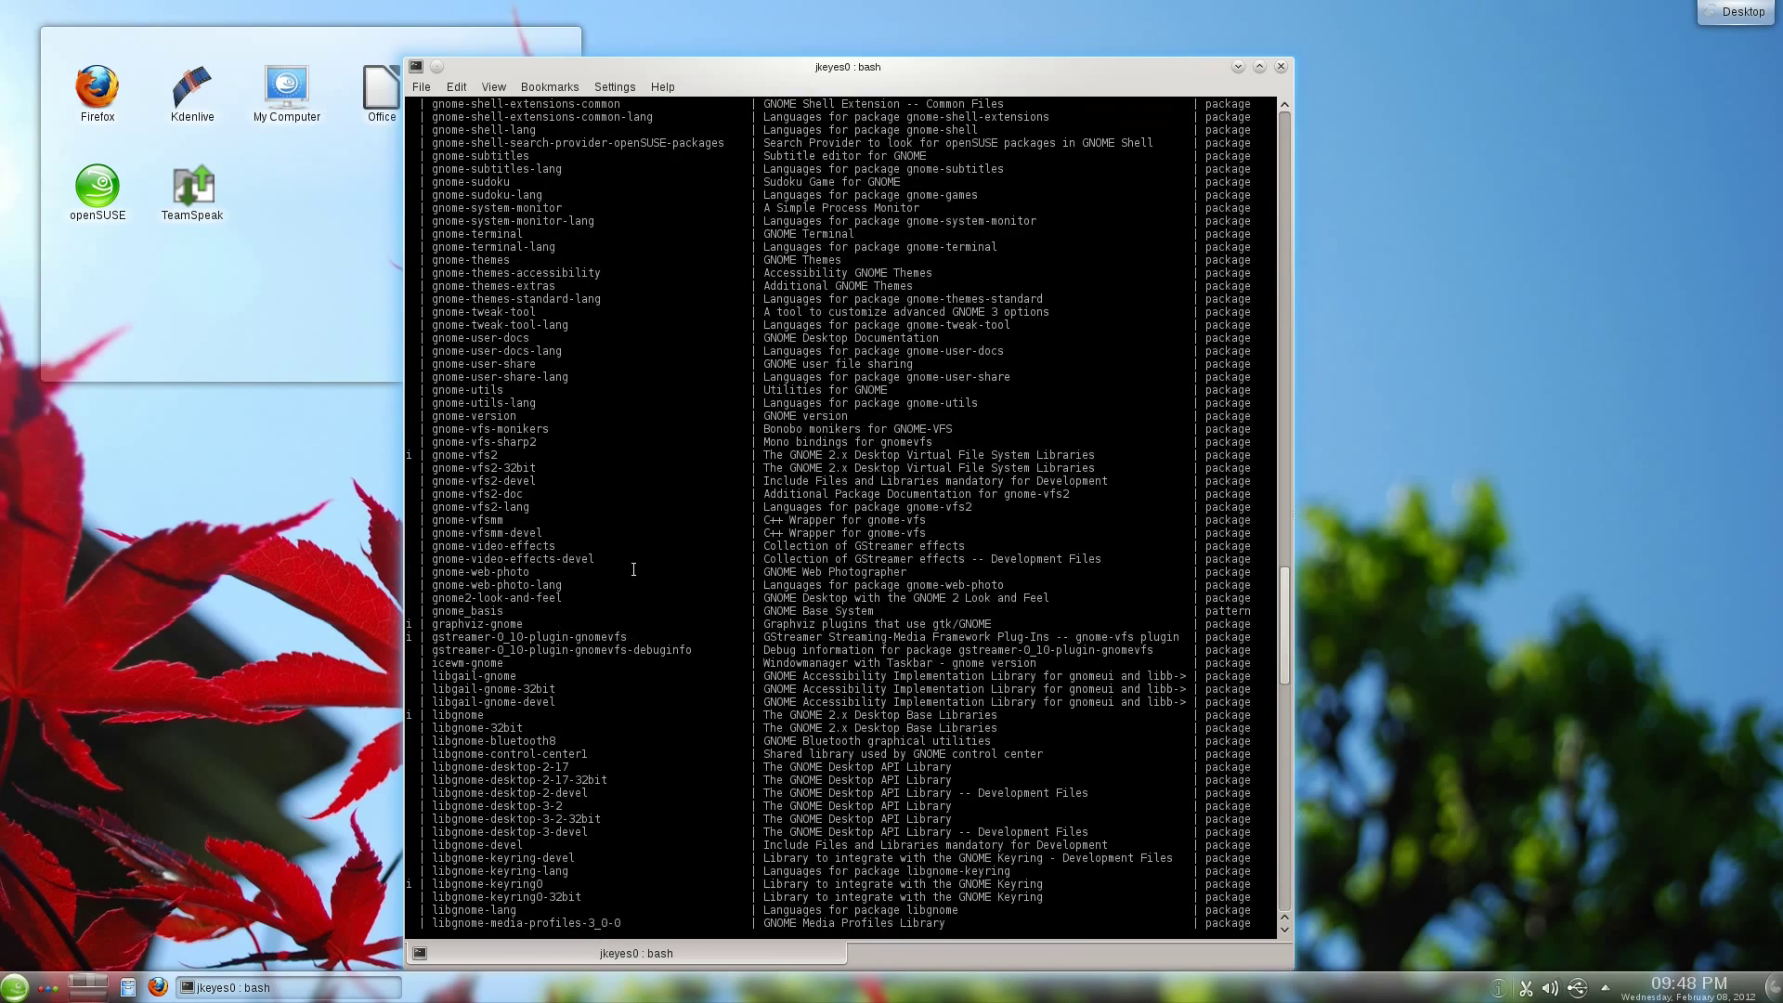
pyautogui.scroll(7, 633, 570)
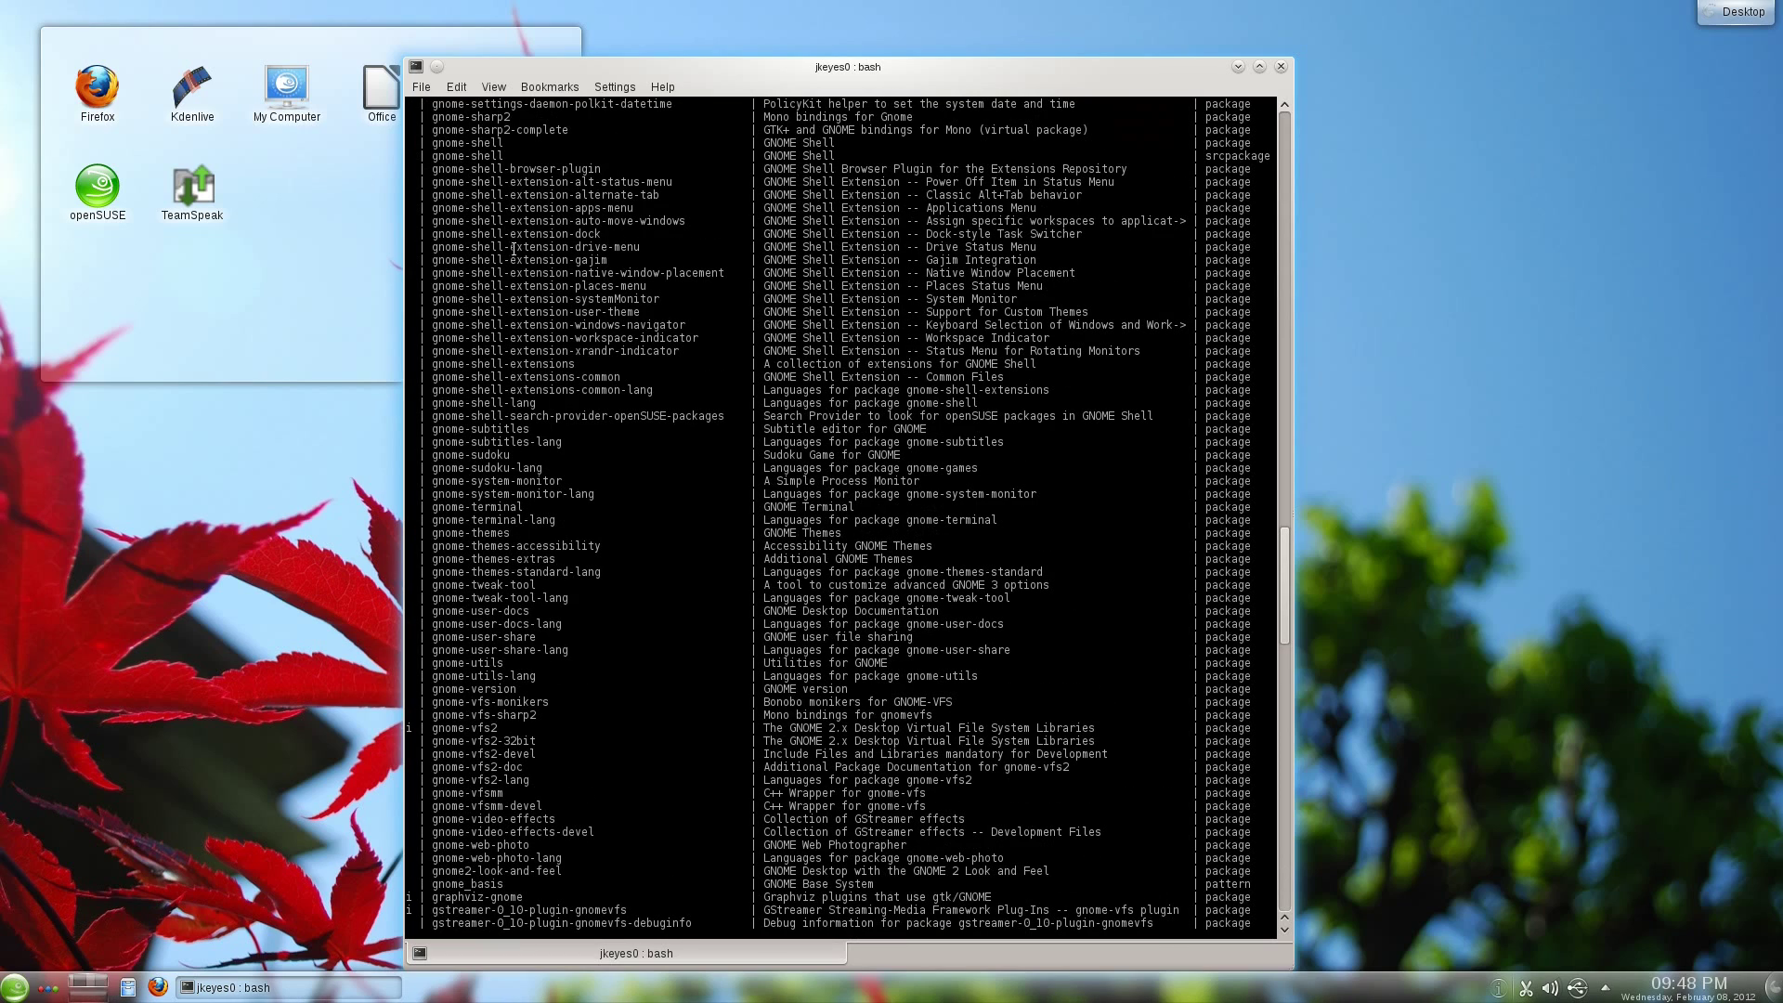
pyautogui.scroll(10, 543, 292)
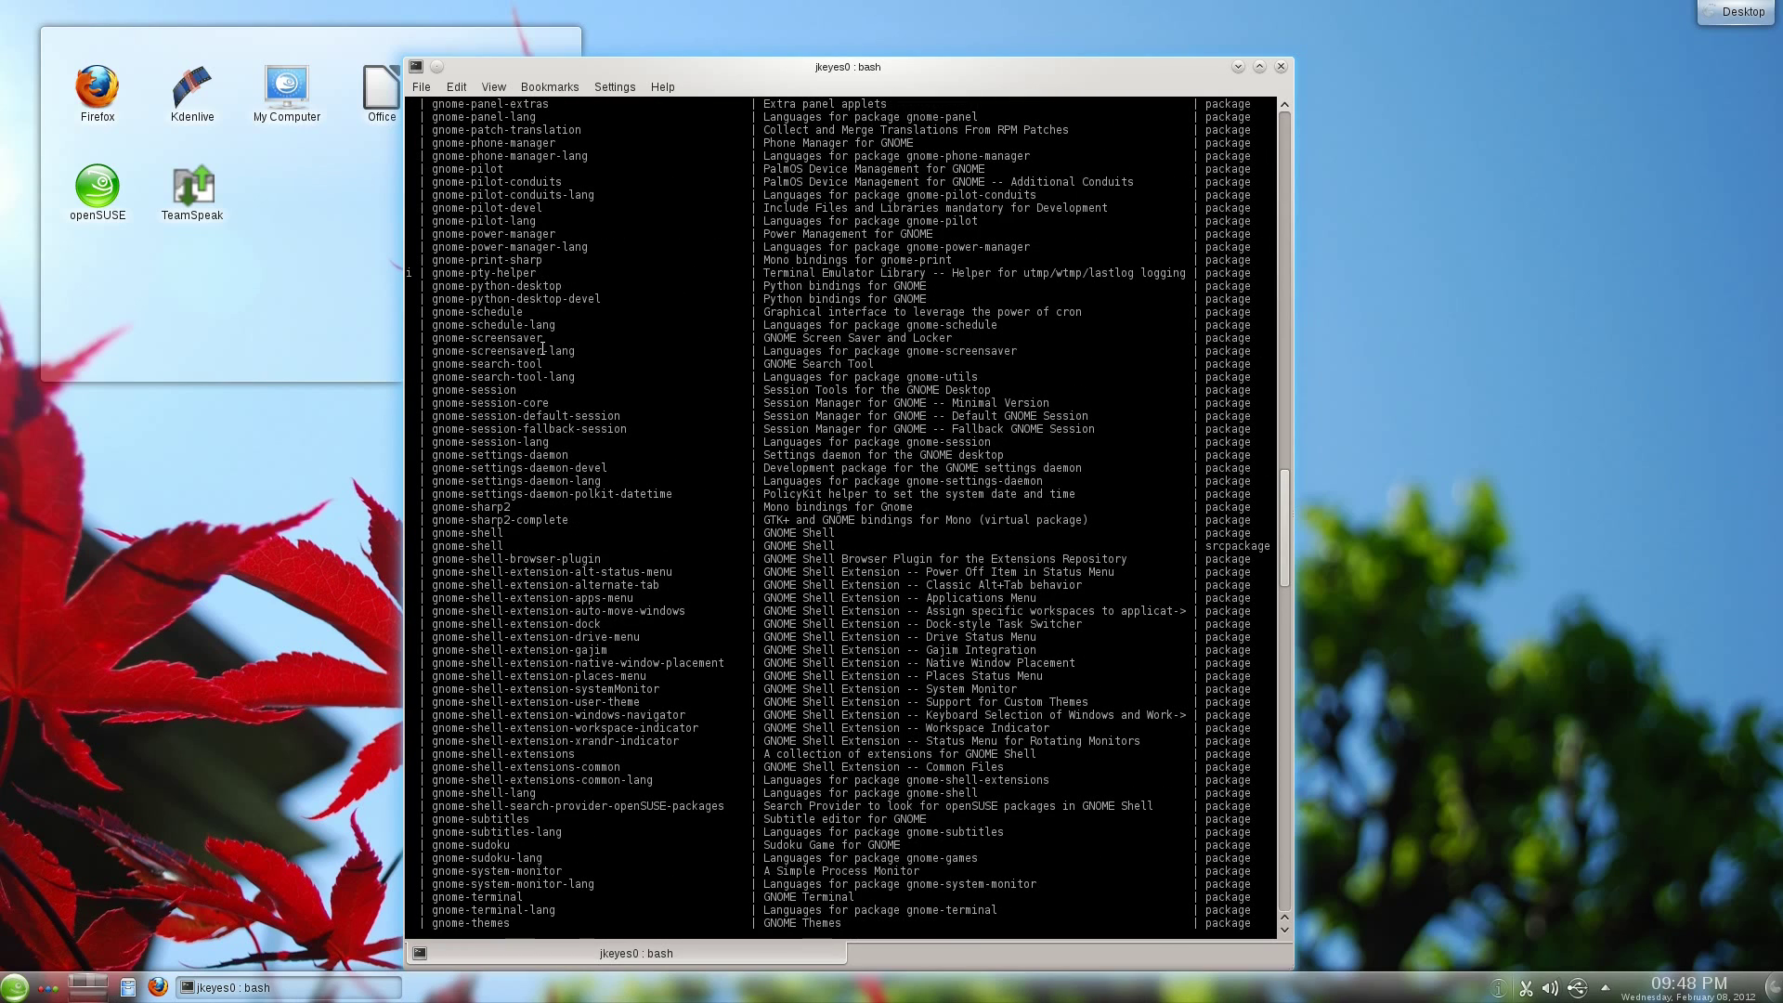
pyautogui.scroll(18, 514, 530)
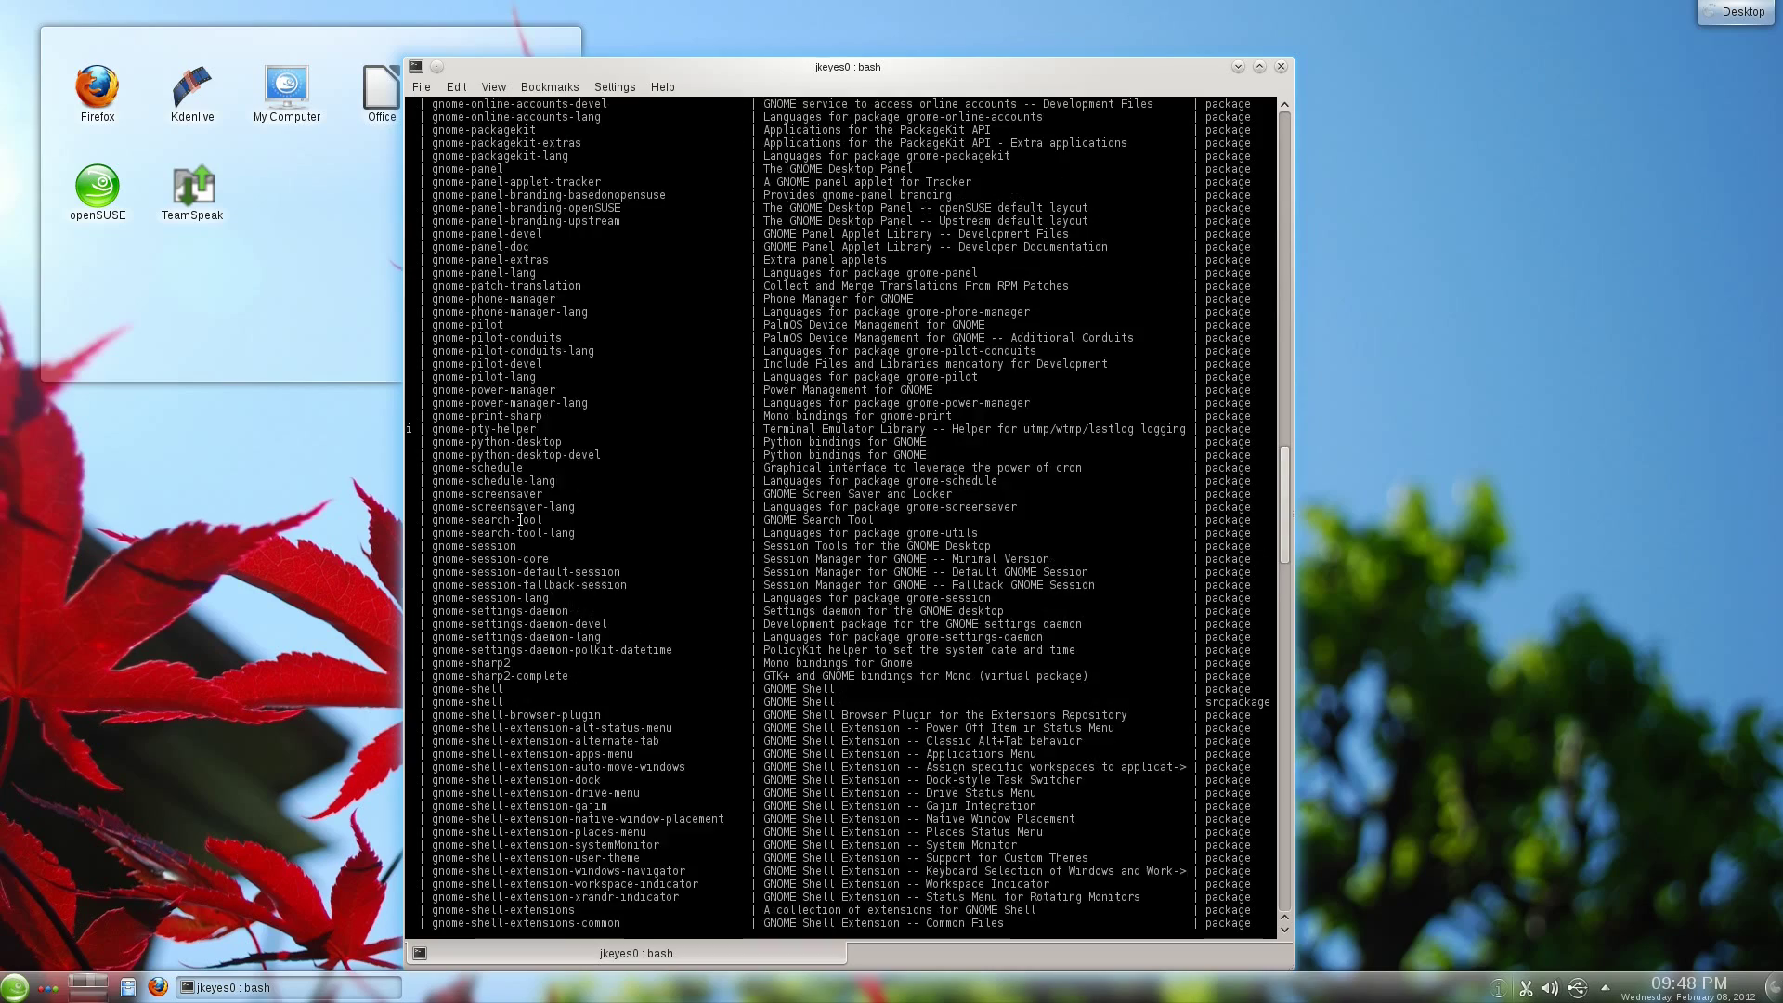
pyautogui.scroll(-20, 525, 515)
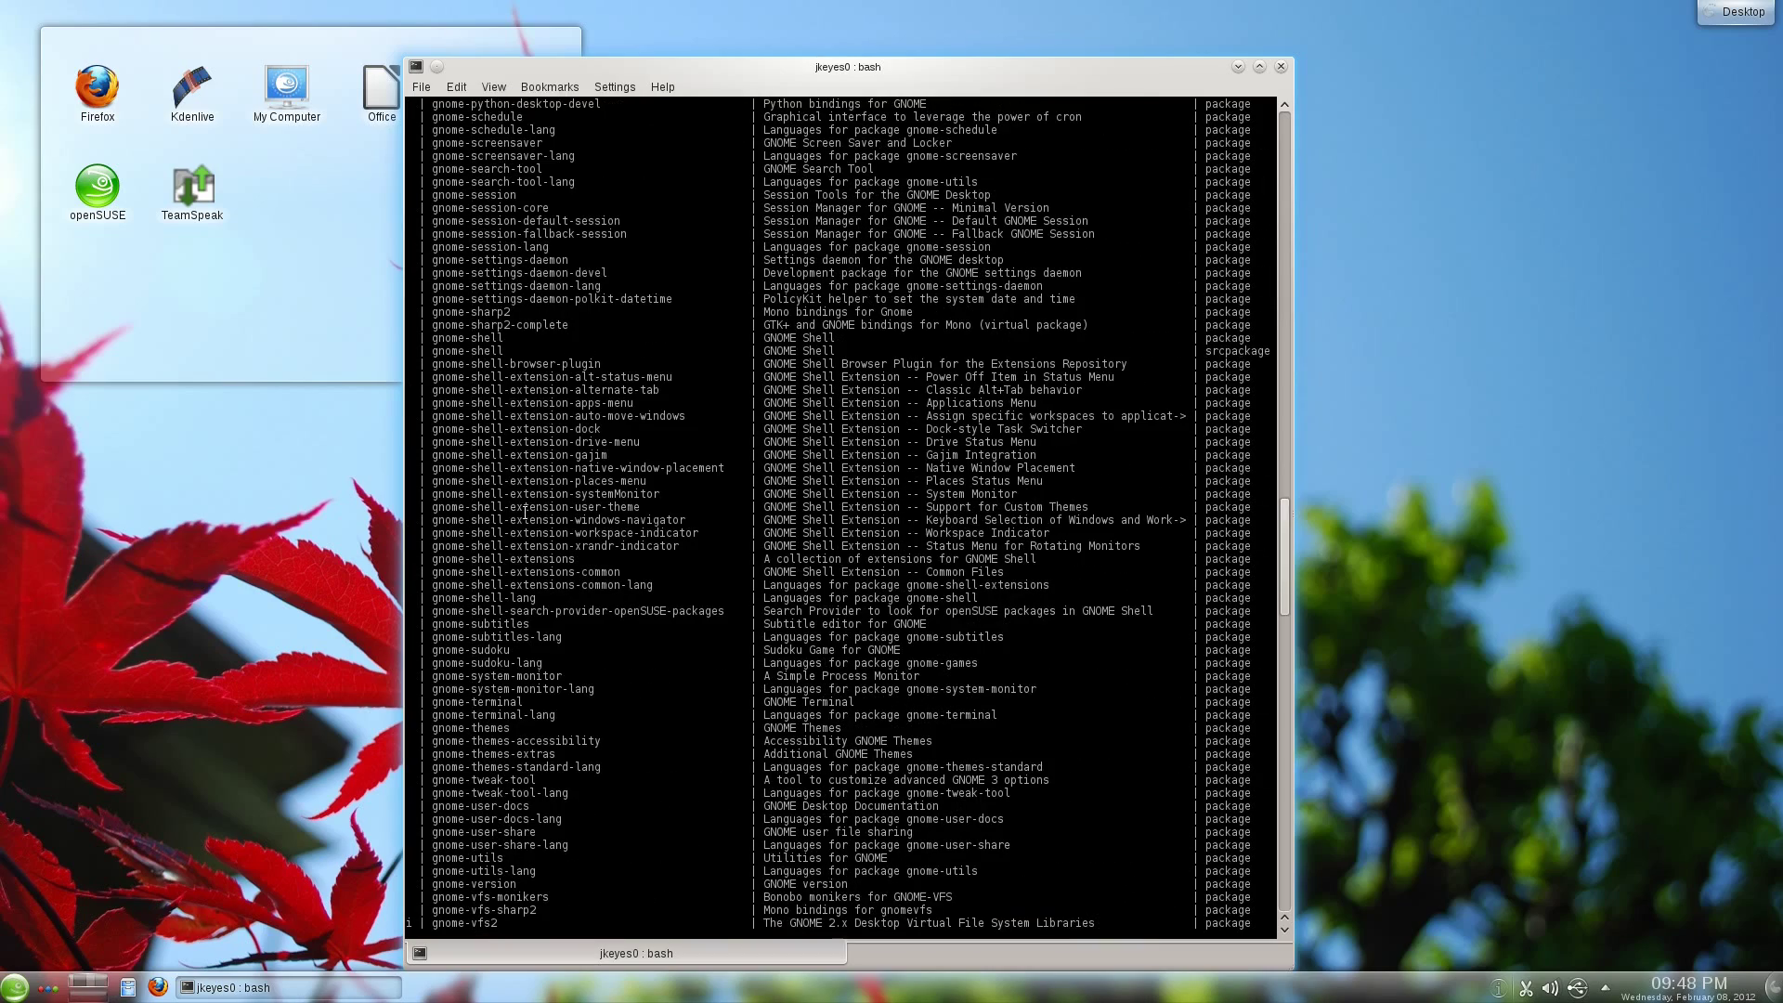
pyautogui.scroll(-18, 526, 512)
pyautogui.scroll(-20, 526, 512)
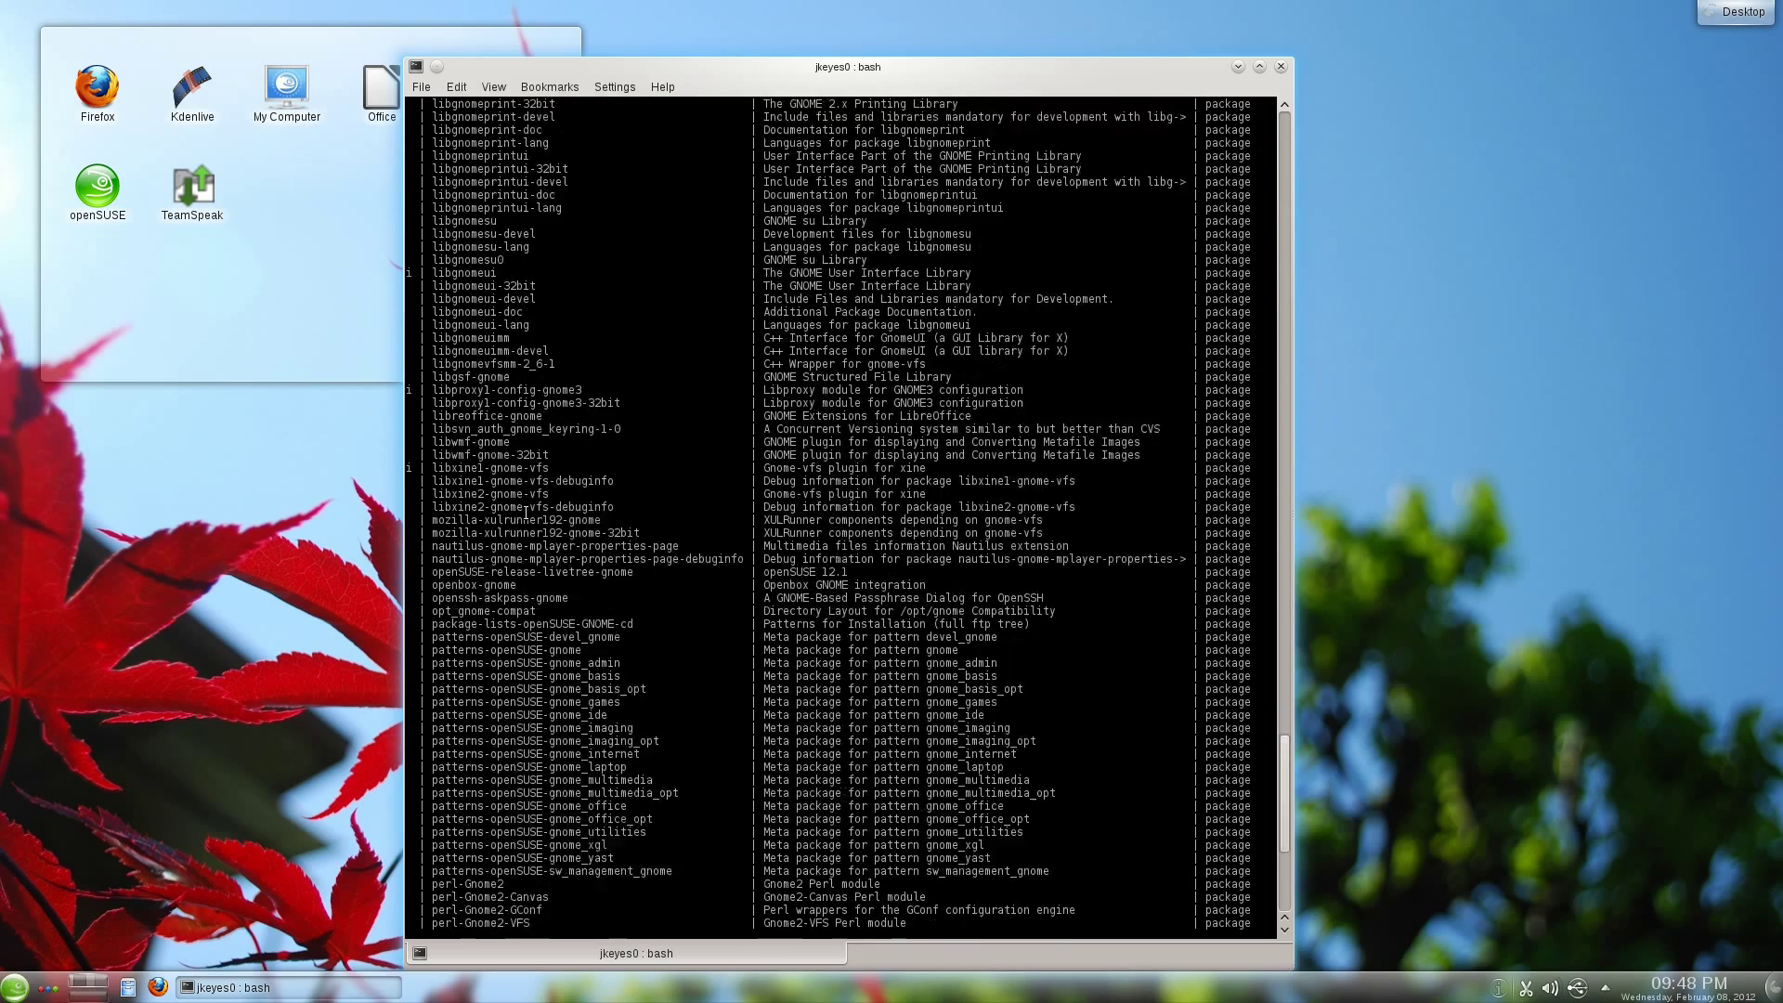
pyautogui.click(1280, 67)
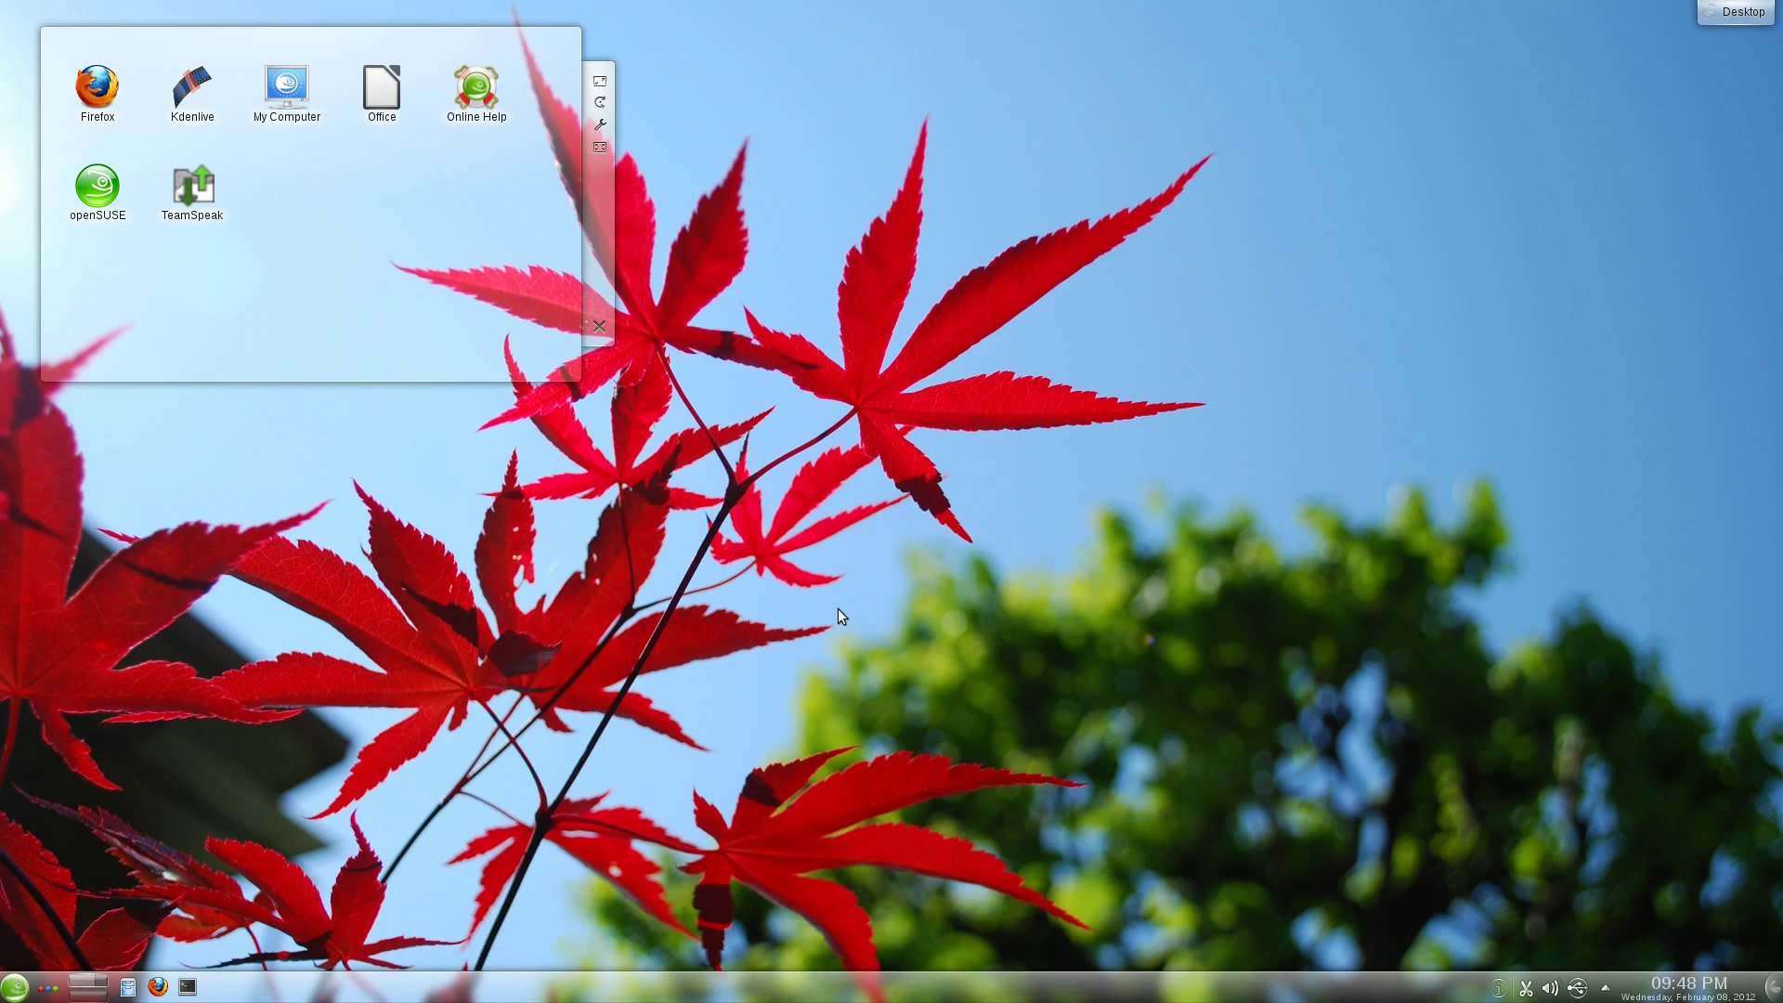
pyautogui.click(48, 991)
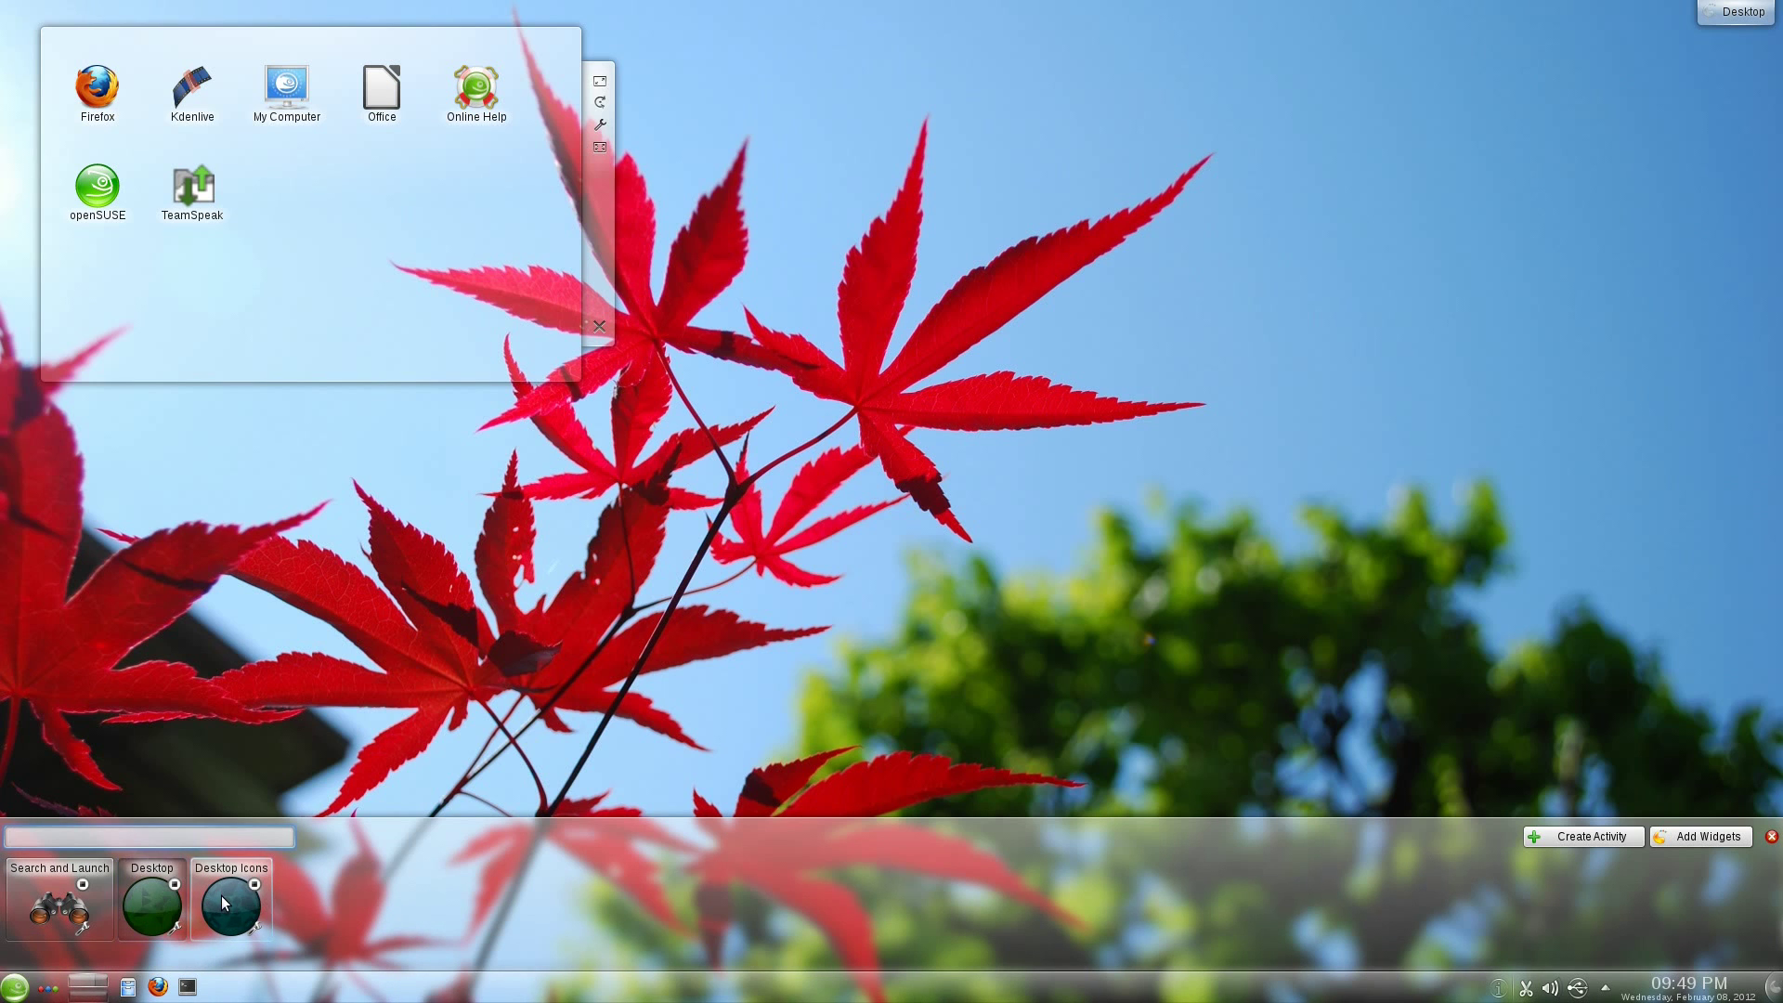
# Flip between the Desktop Icons and Desktop activities, then switch to Search and Launch
pyautogui.click(224, 895)
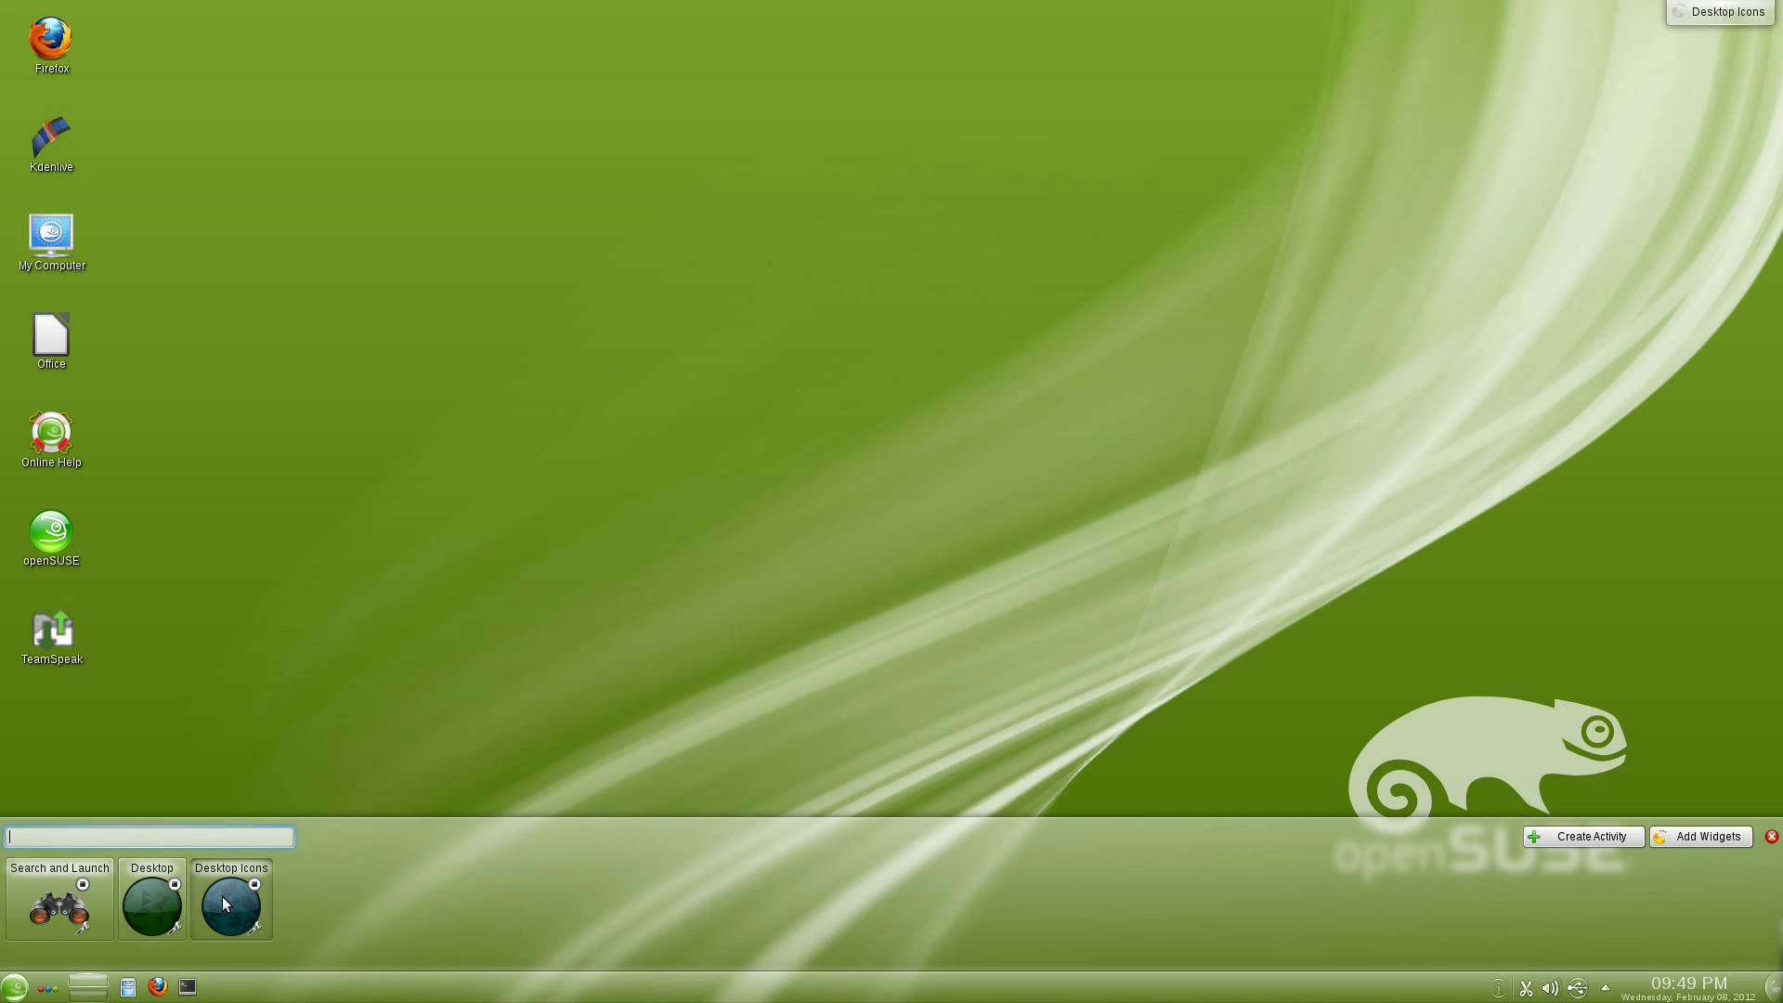
pyautogui.click(166, 906)
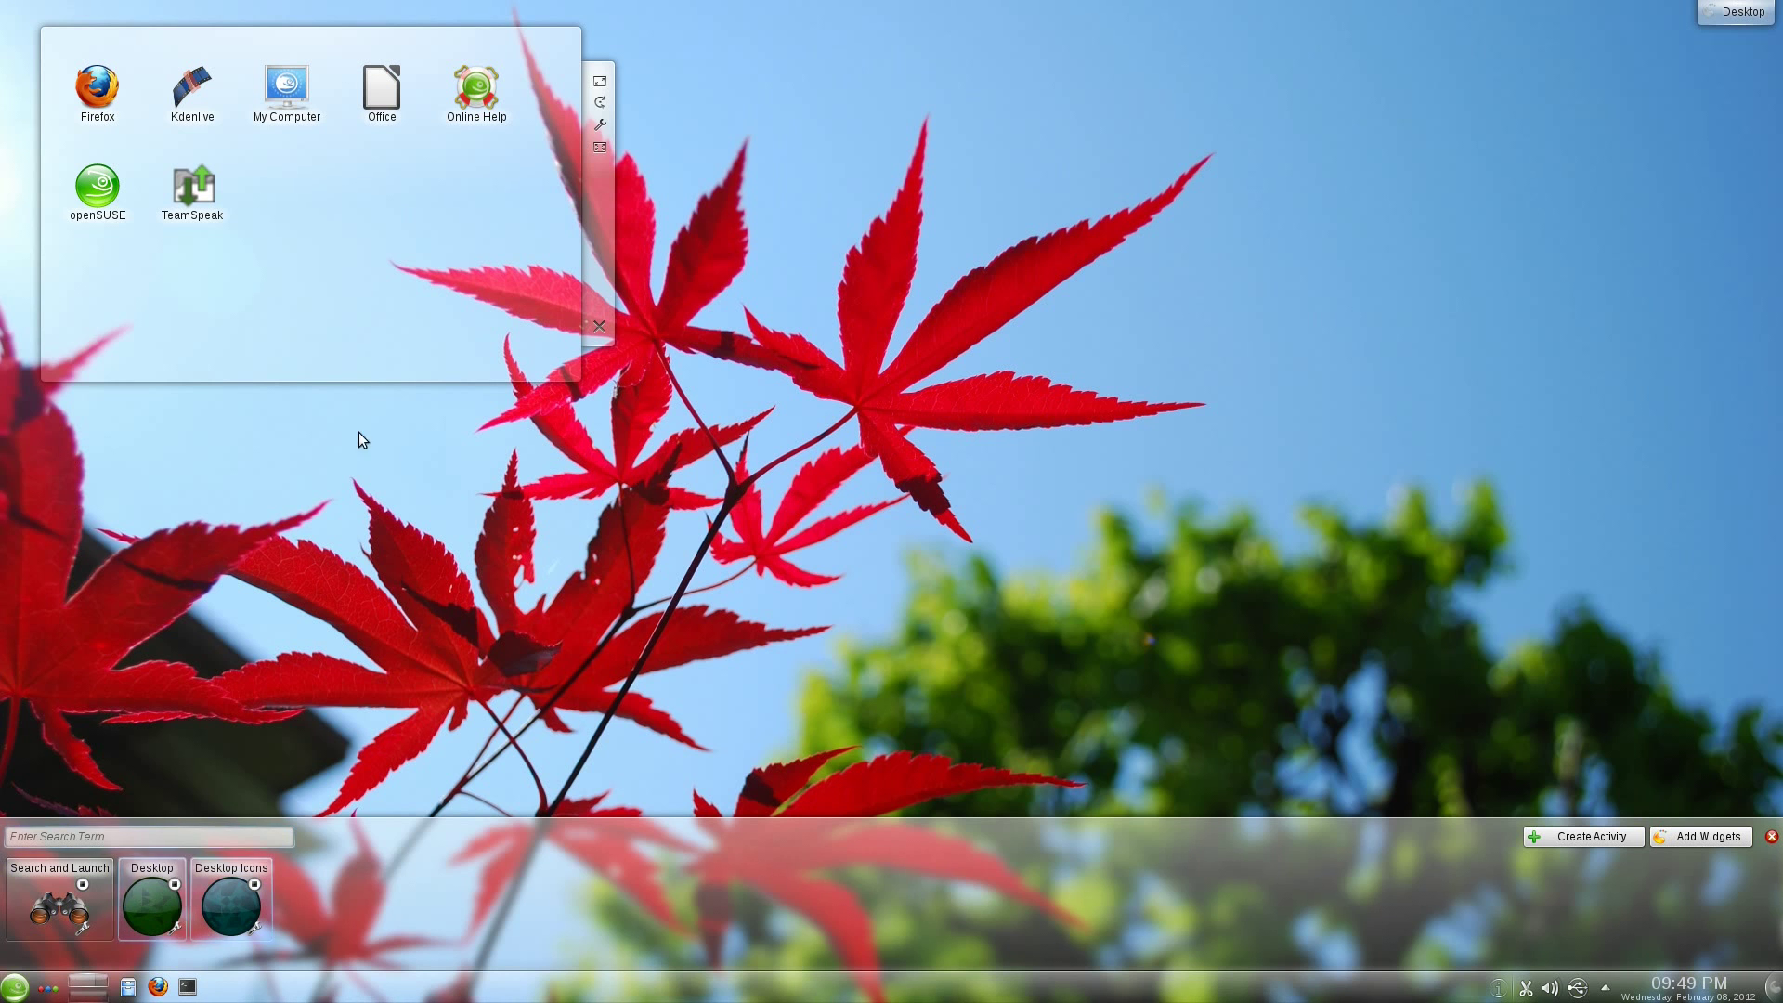
pyautogui.click(225, 906)
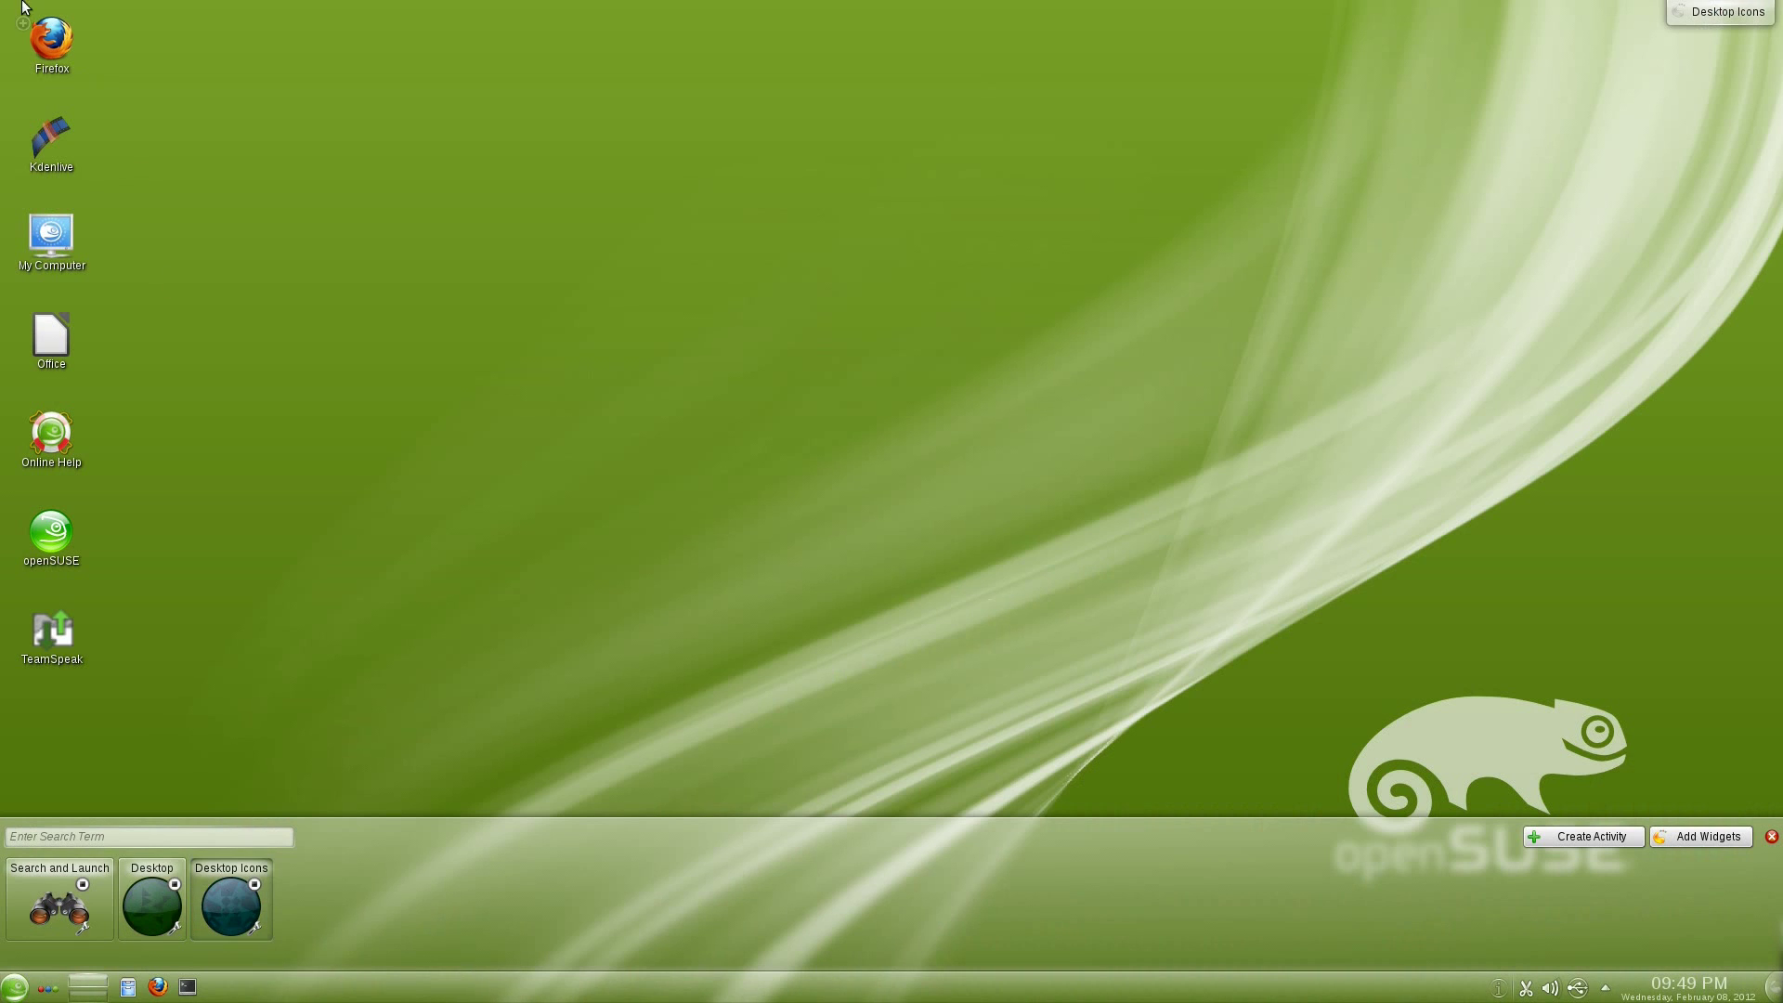
pyautogui.rightClick(584, 342)
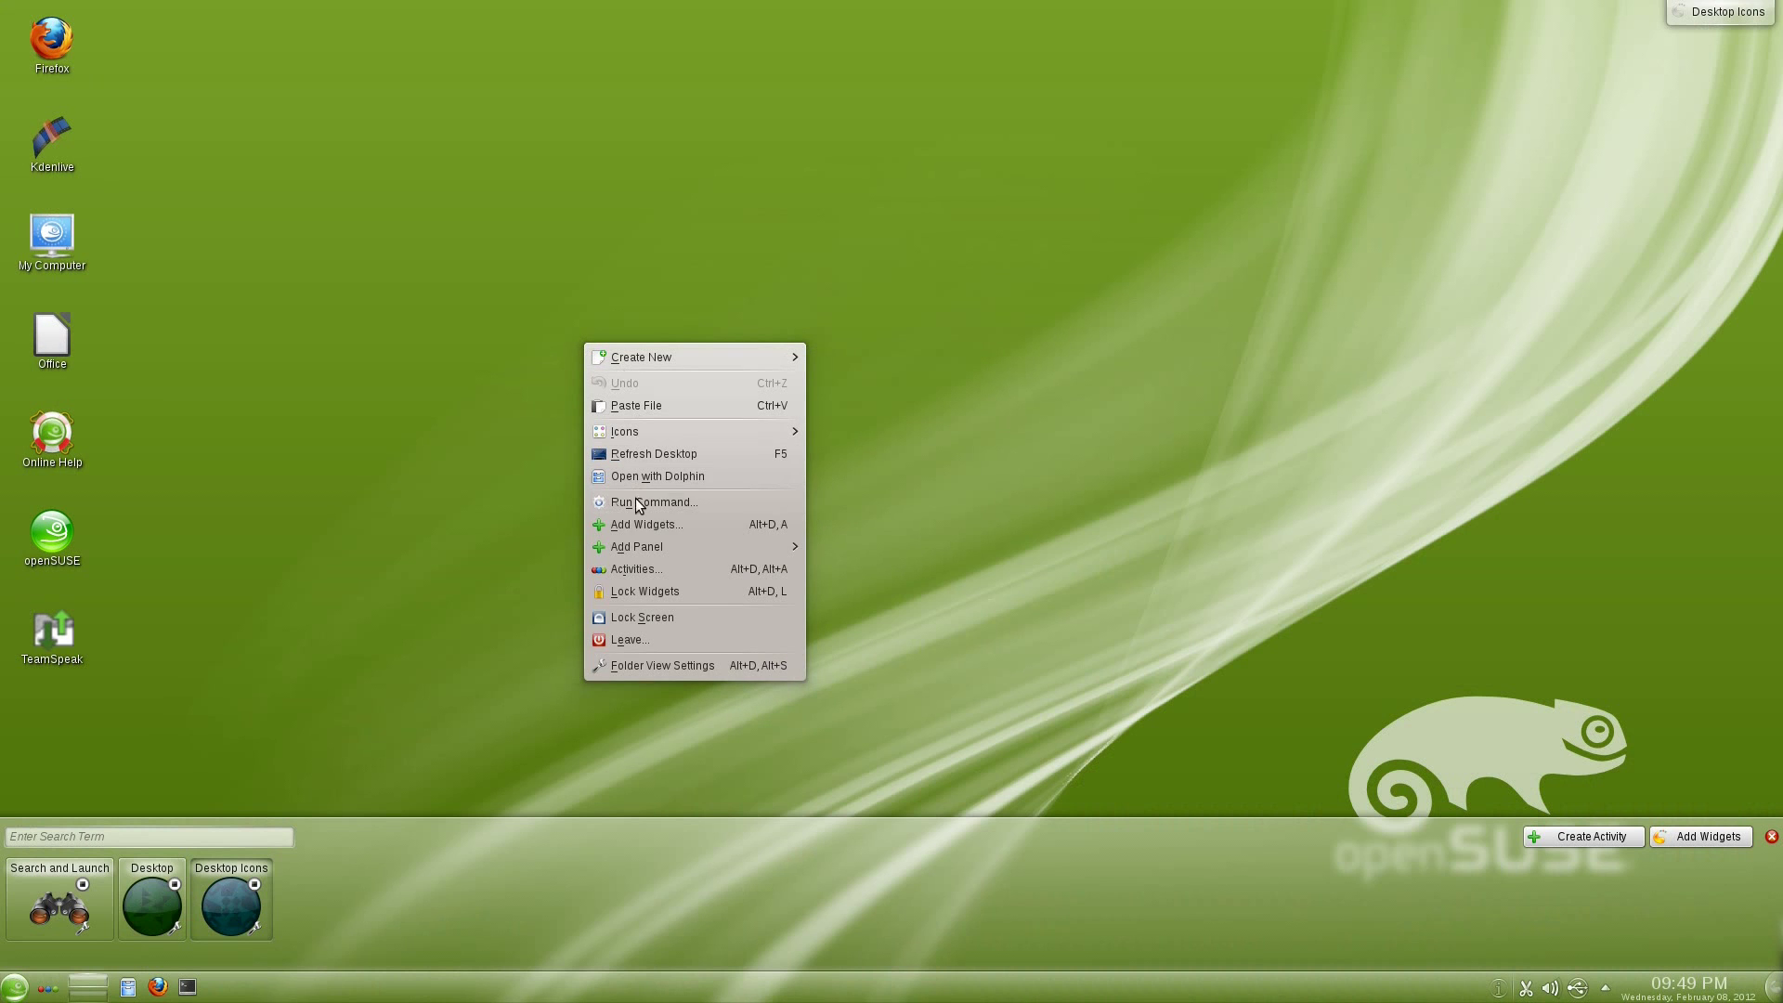
pyautogui.click(462, 488)
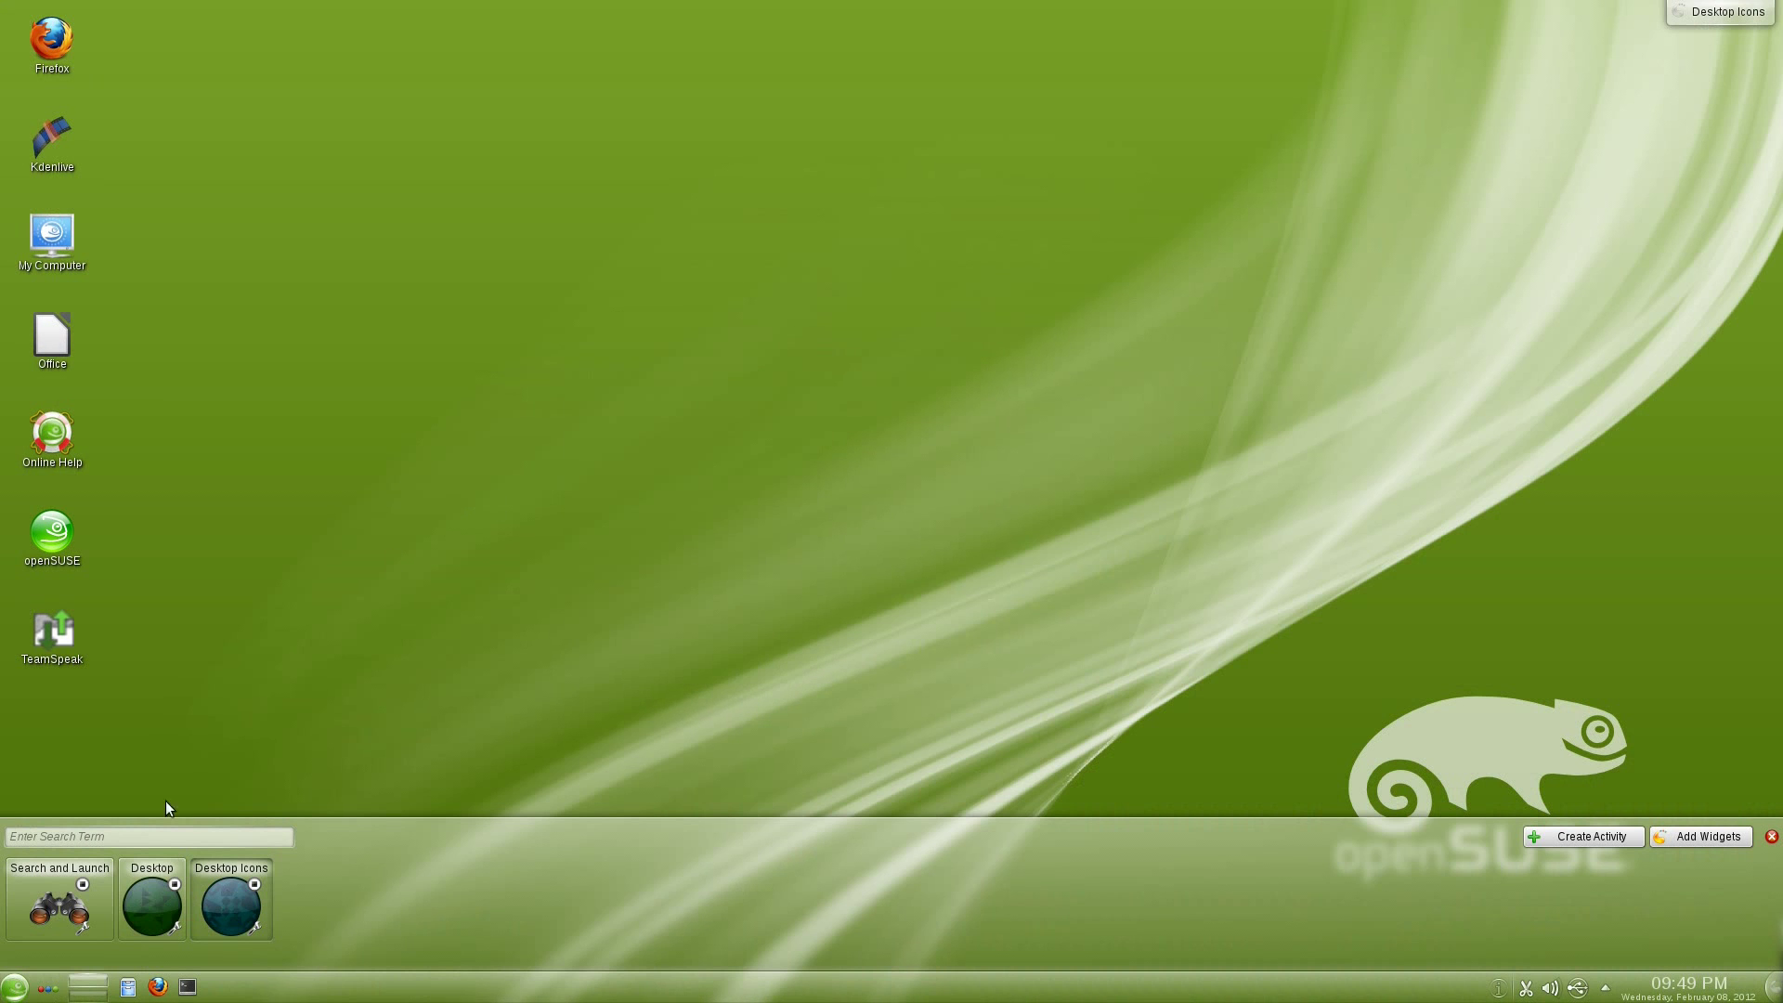
pyautogui.click(58, 903)
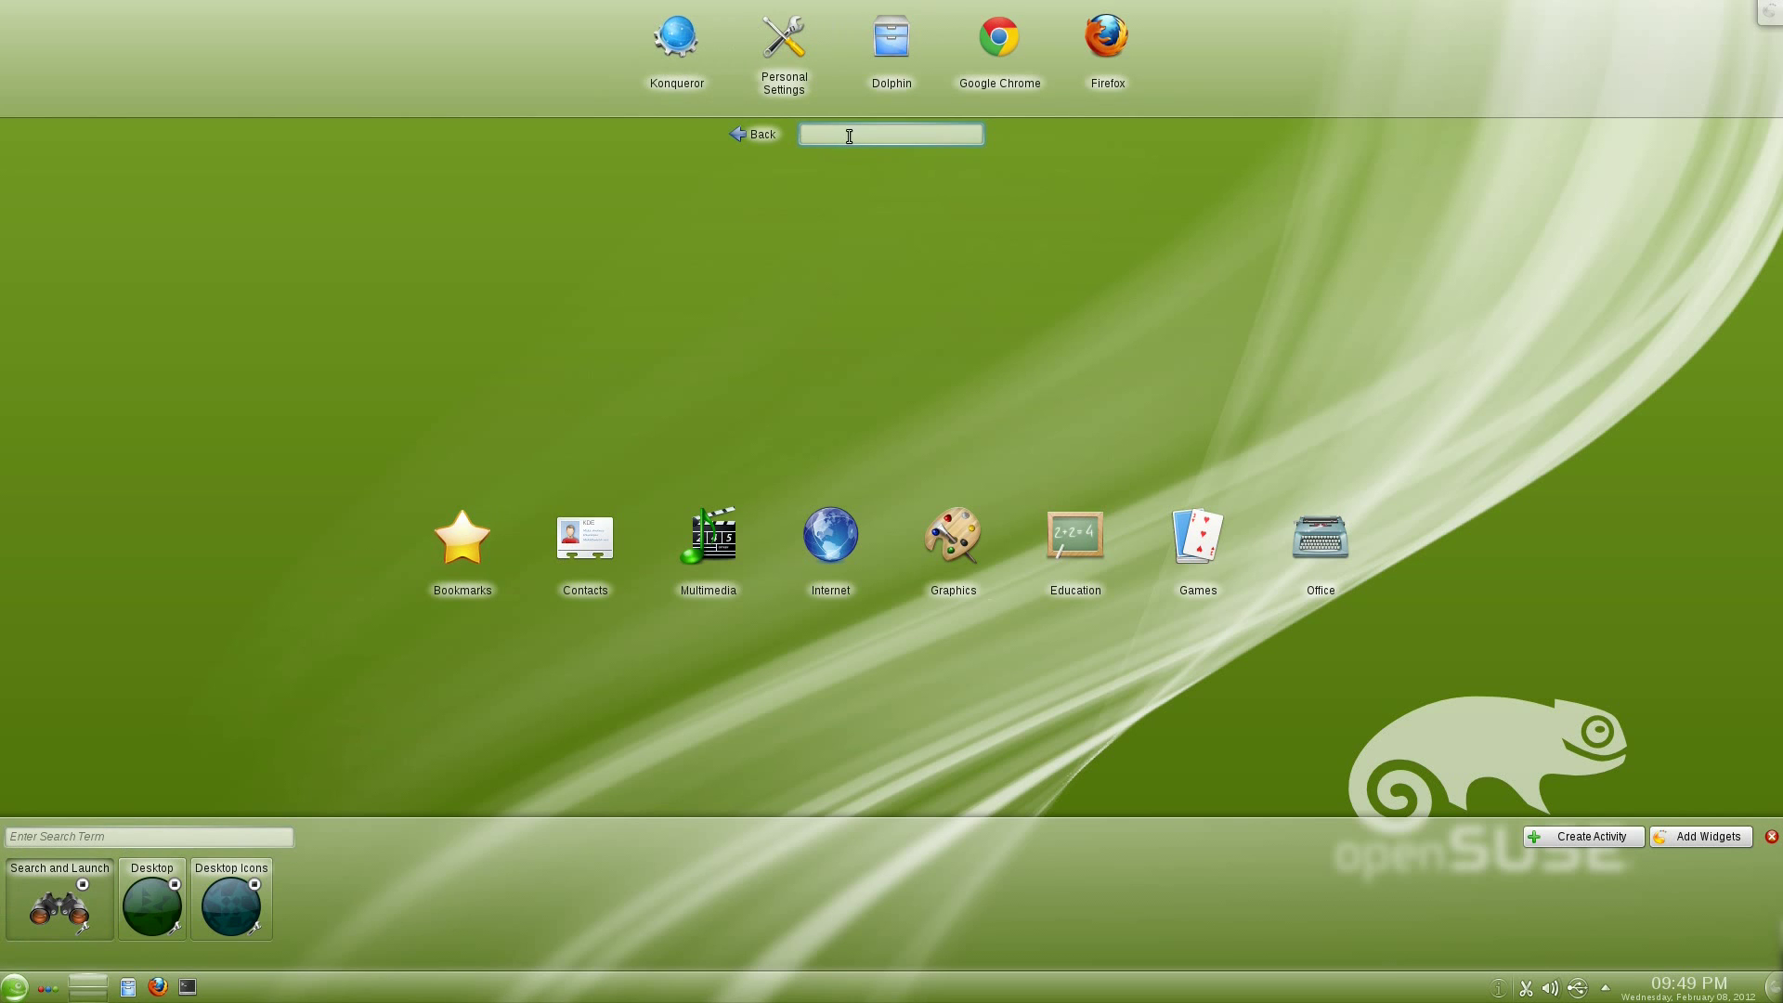
# Hide the activity manager and browse the Multimedia and Graphics categories
pyautogui.click(1771, 836)
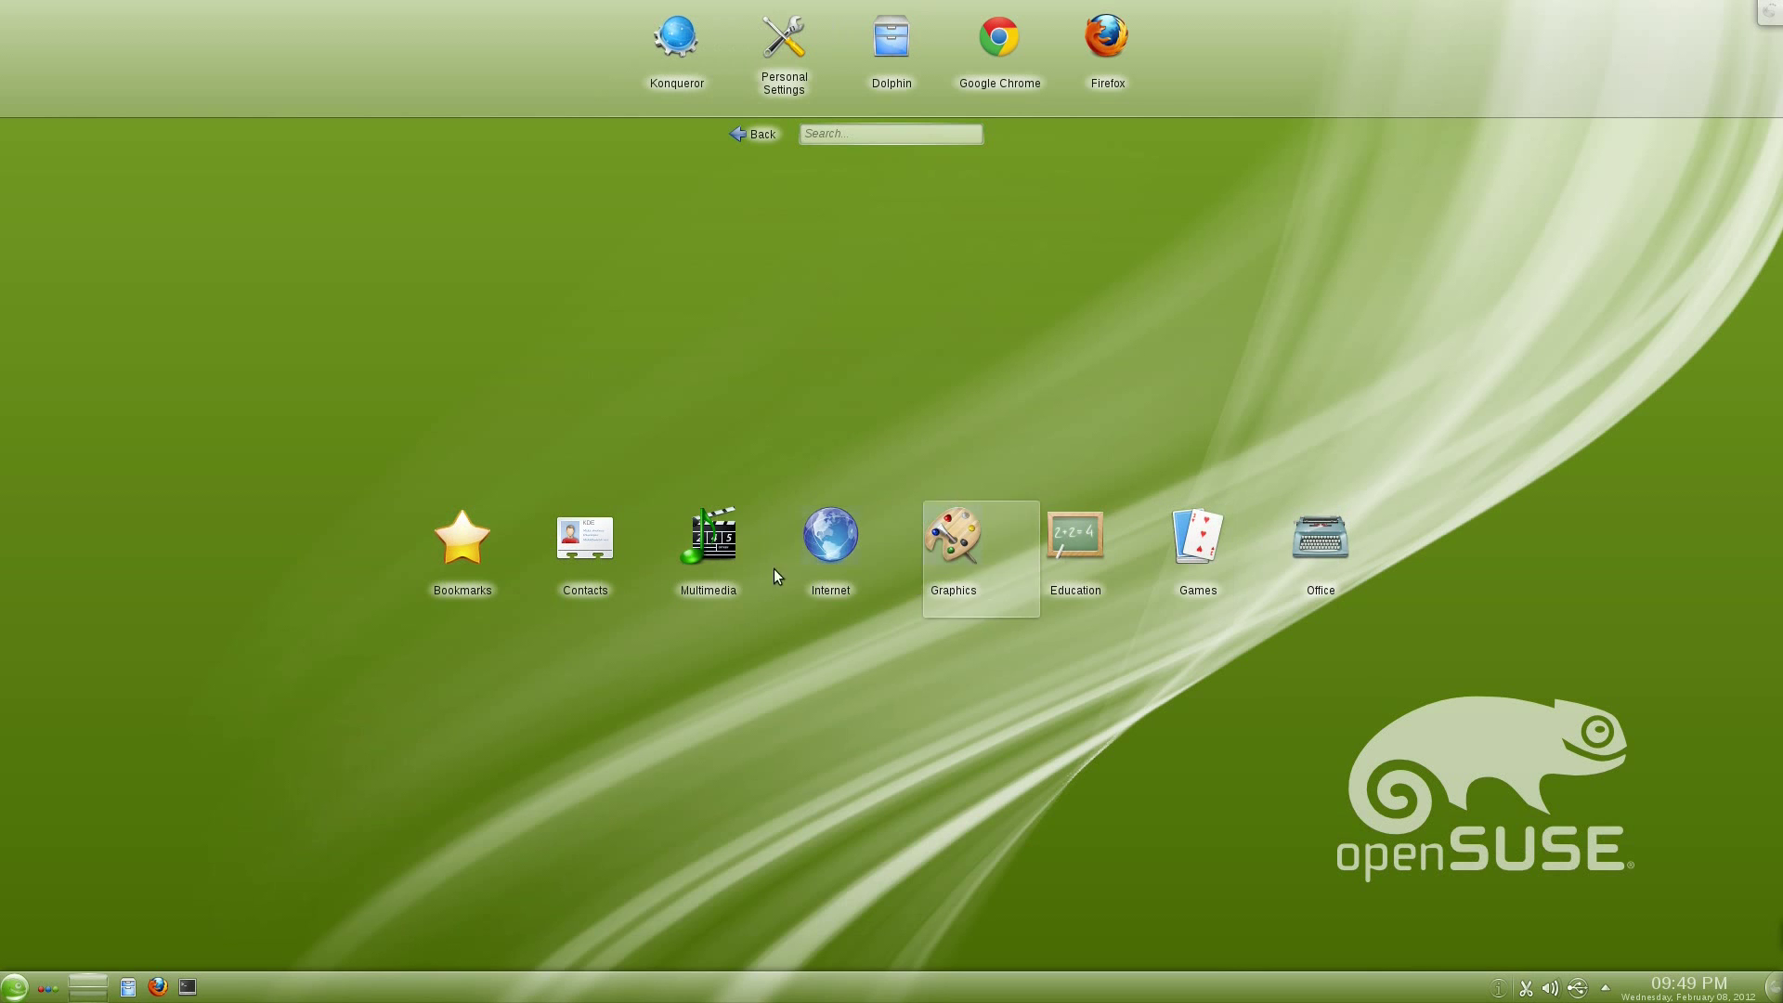
pyautogui.click(706, 550)
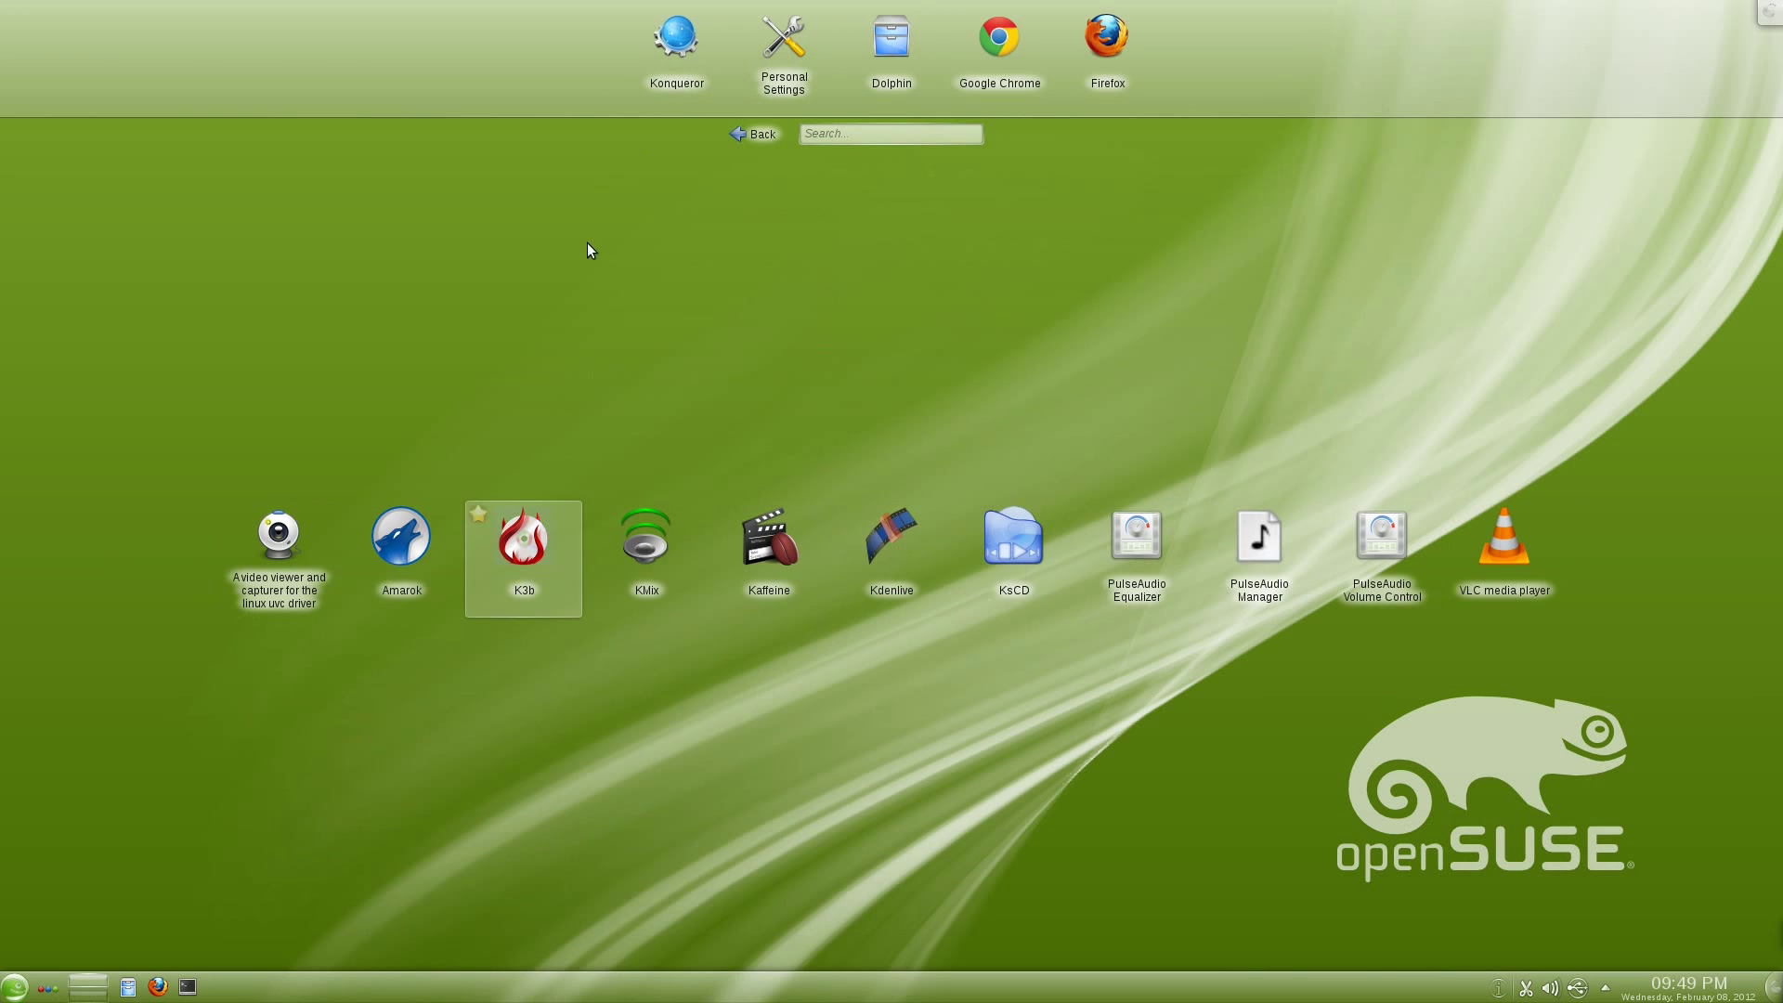
pyautogui.click(747, 133)
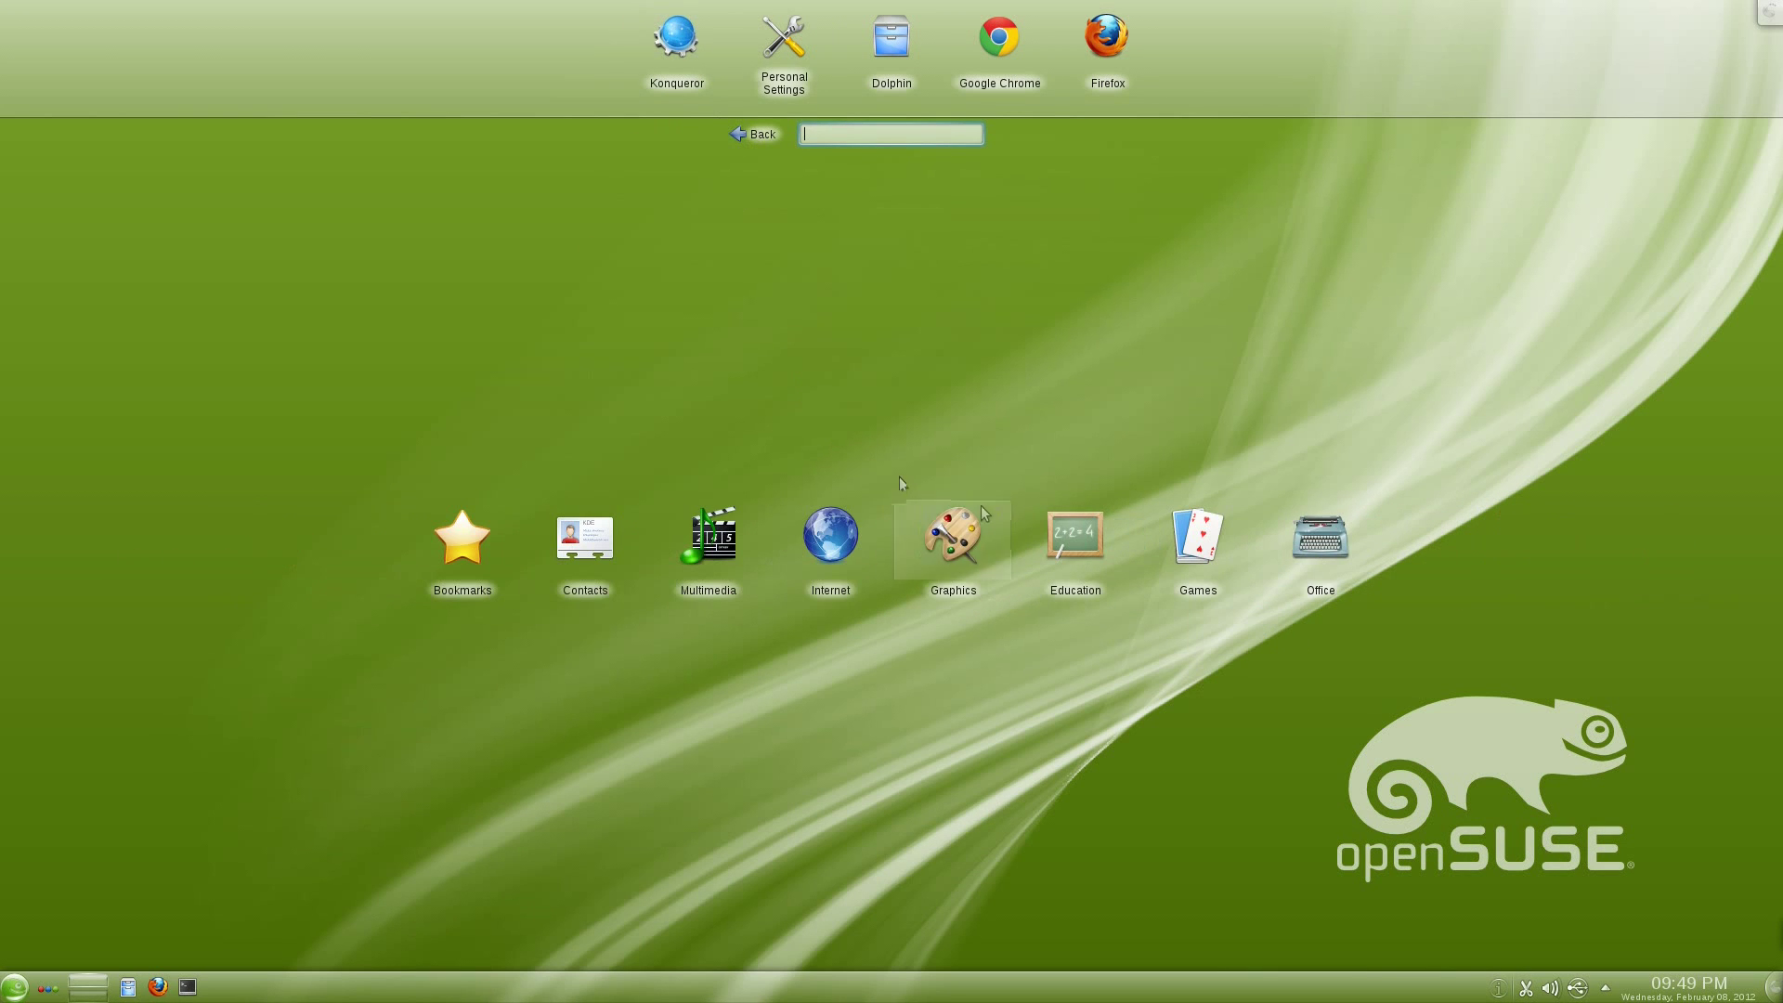
pyautogui.click(956, 531)
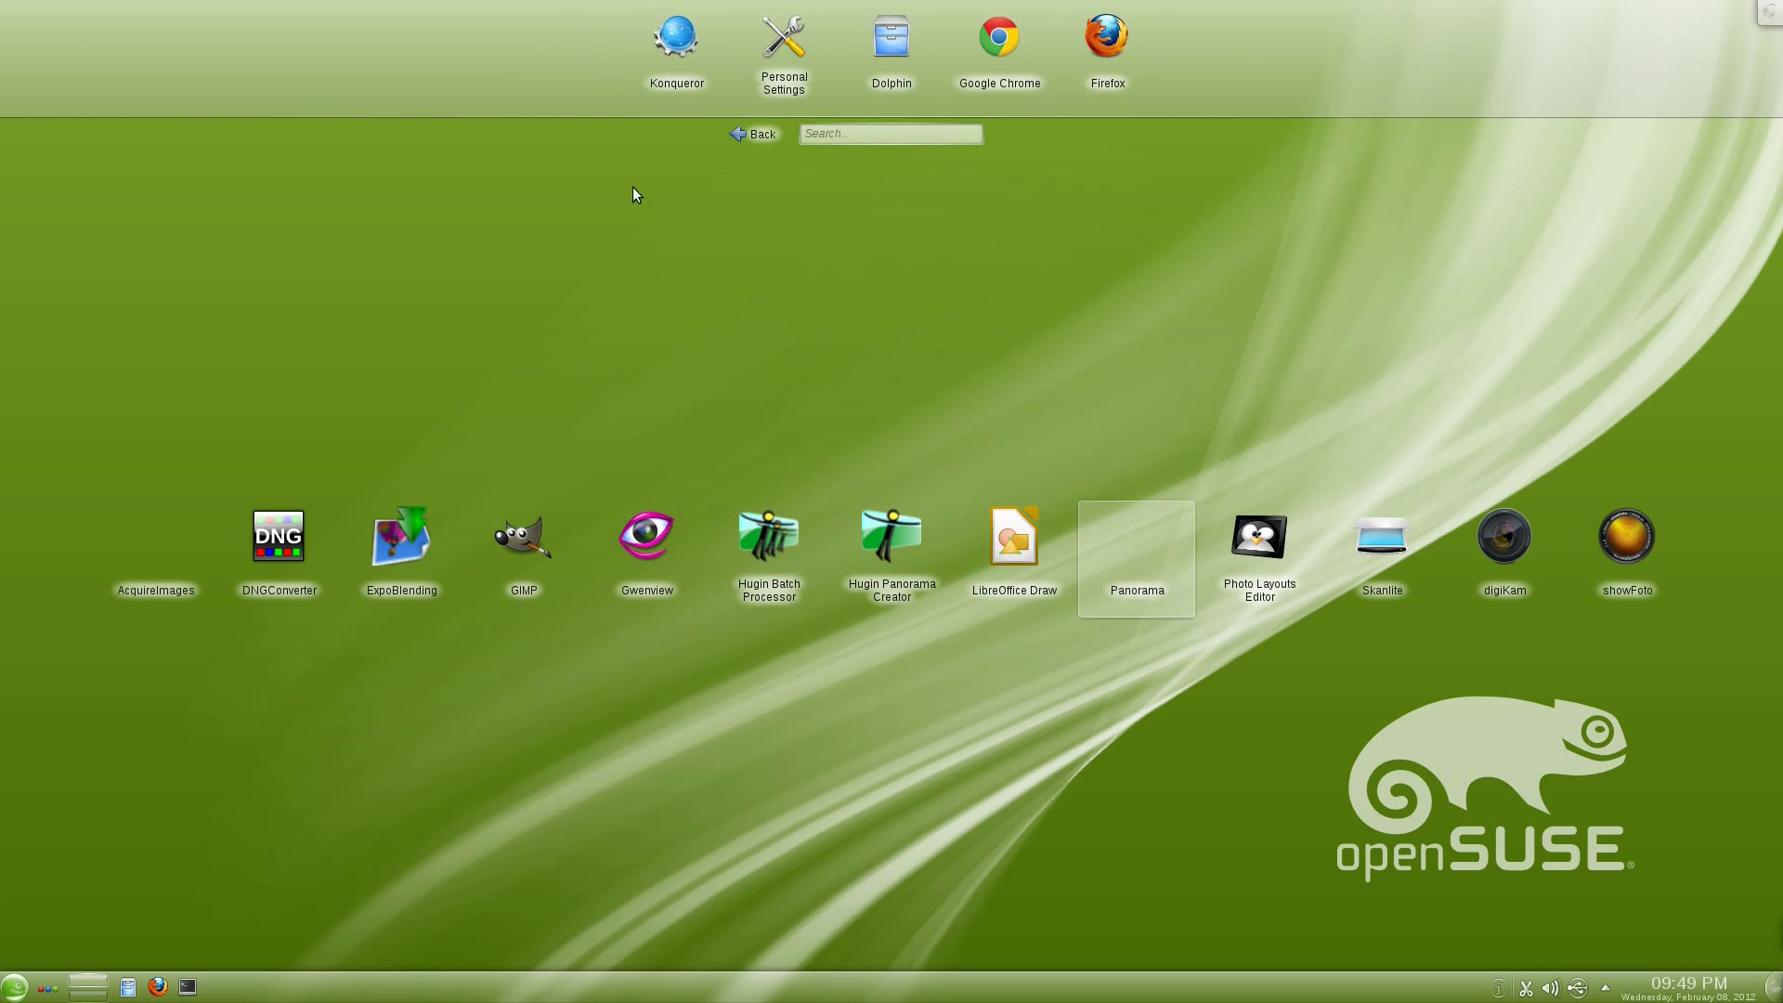
pyautogui.click(759, 135)
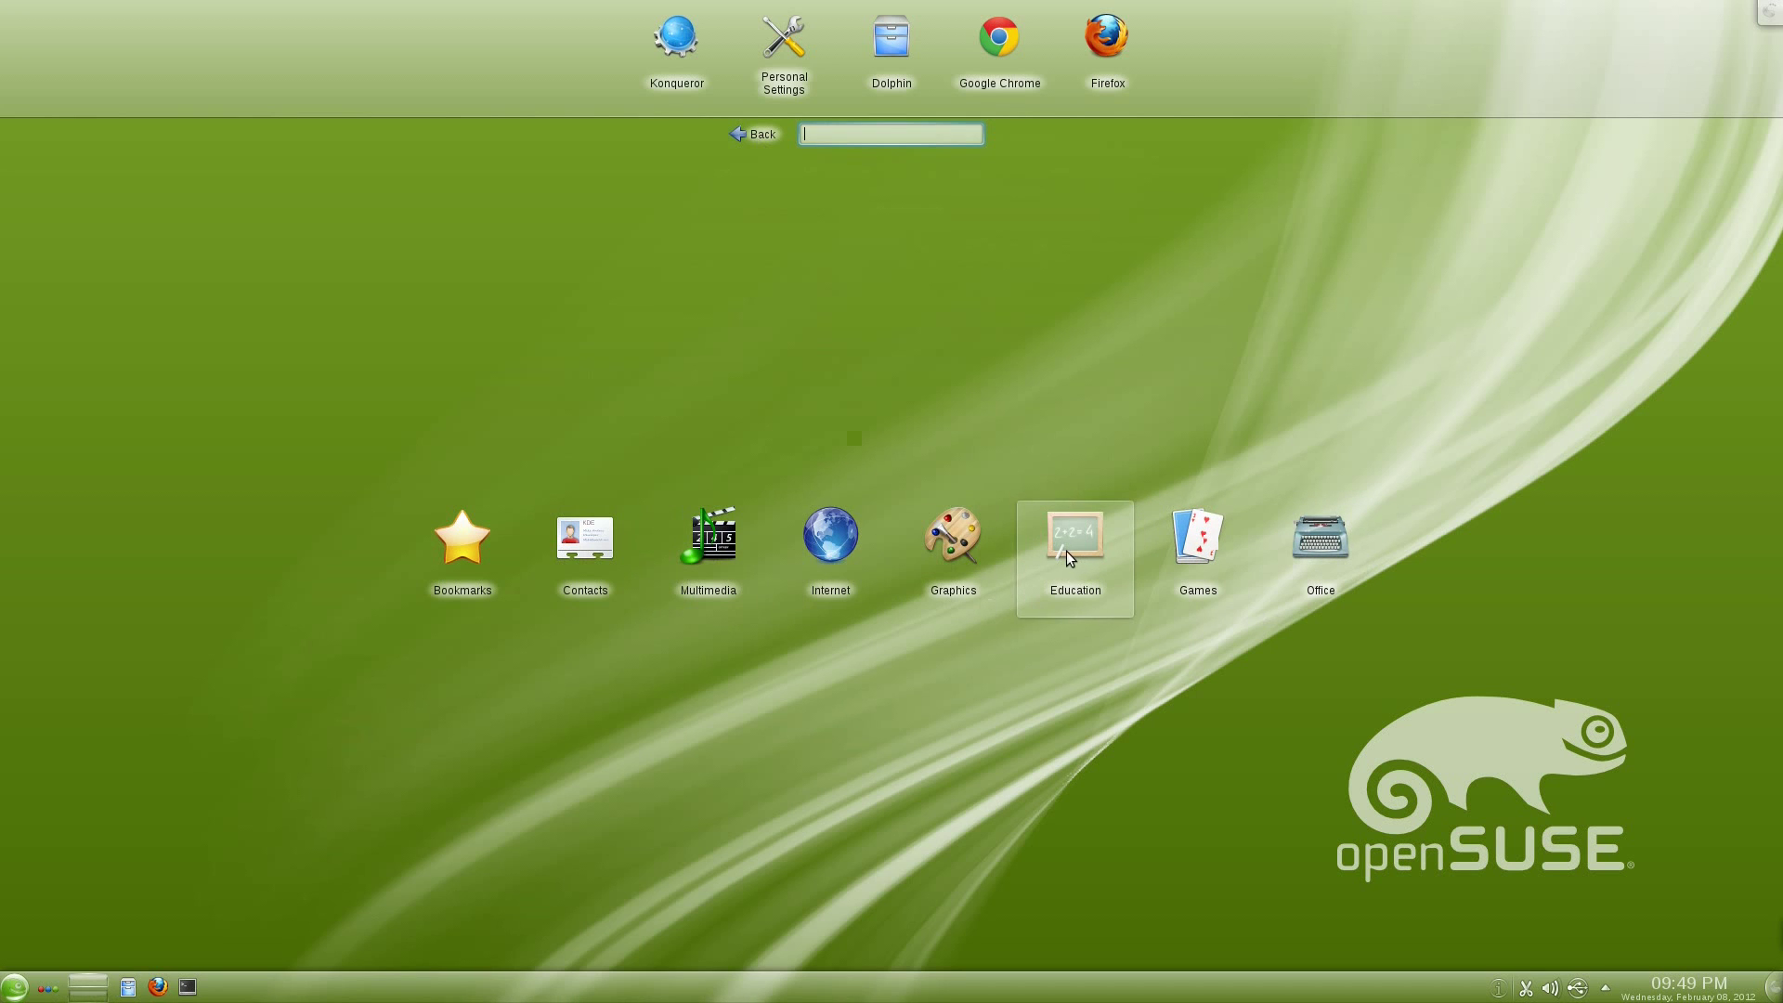
# Browse the Internet category, toggle Konqueror as a favourite, and return to the categories
pyautogui.click(836, 546)
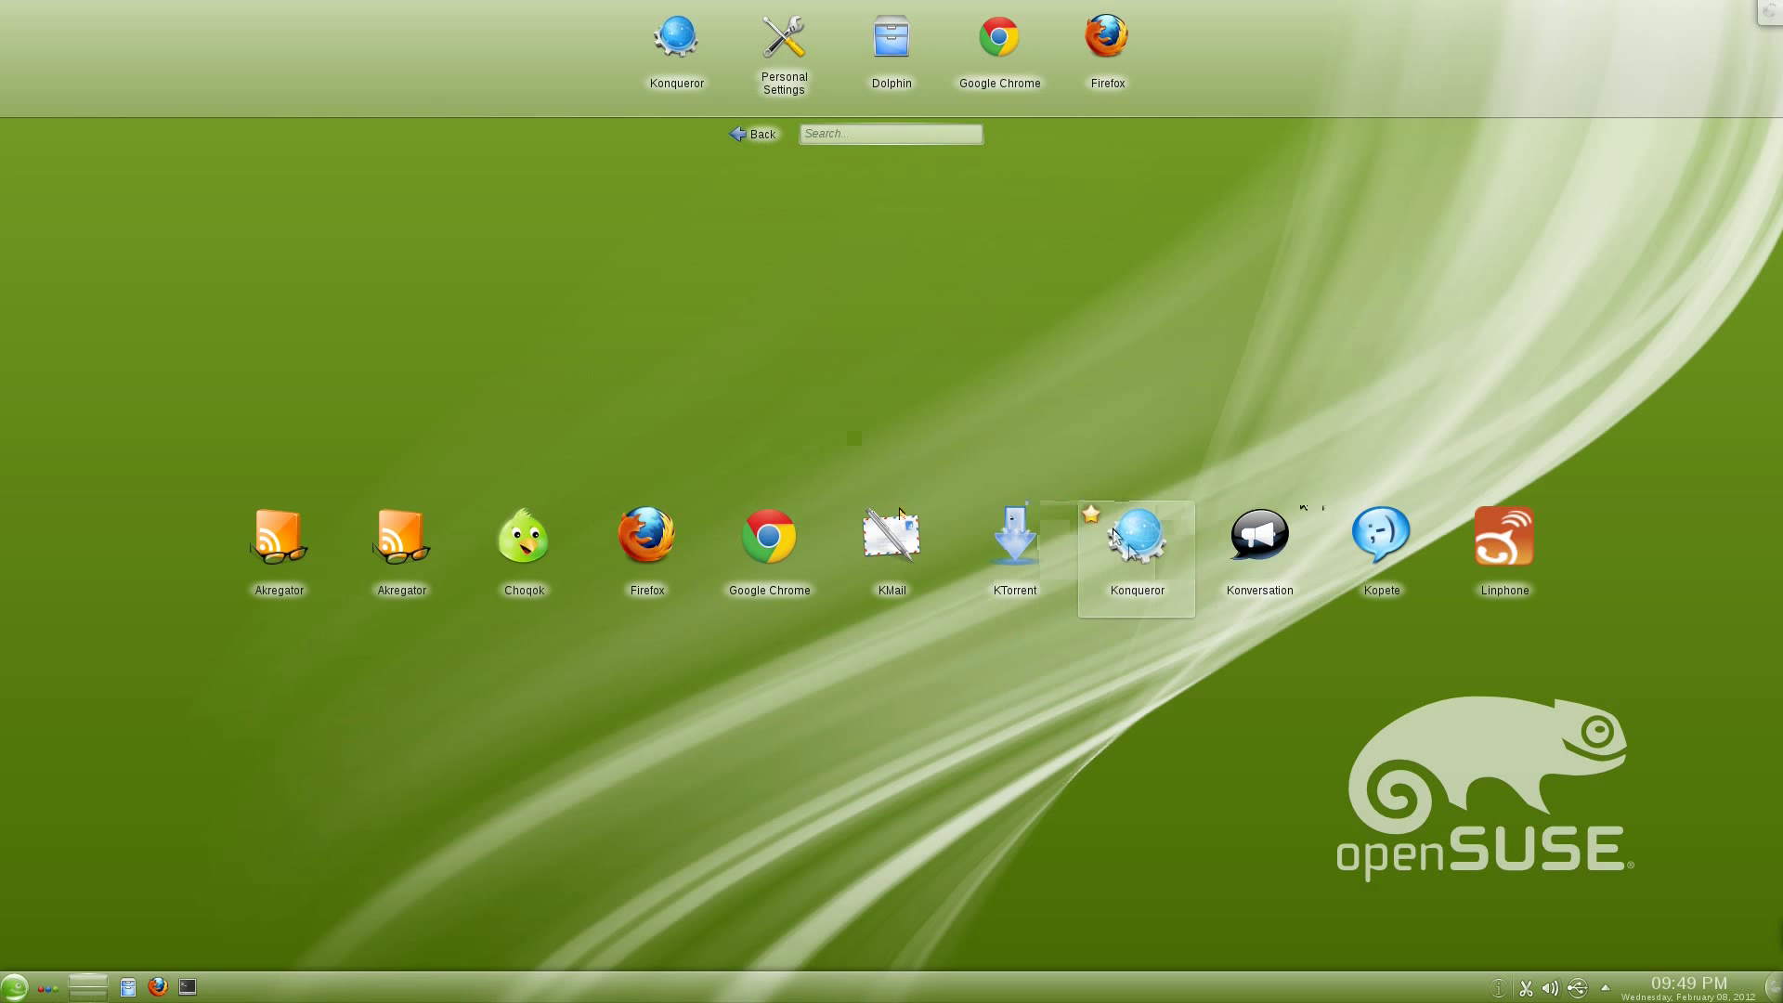
pyautogui.click(1089, 516)
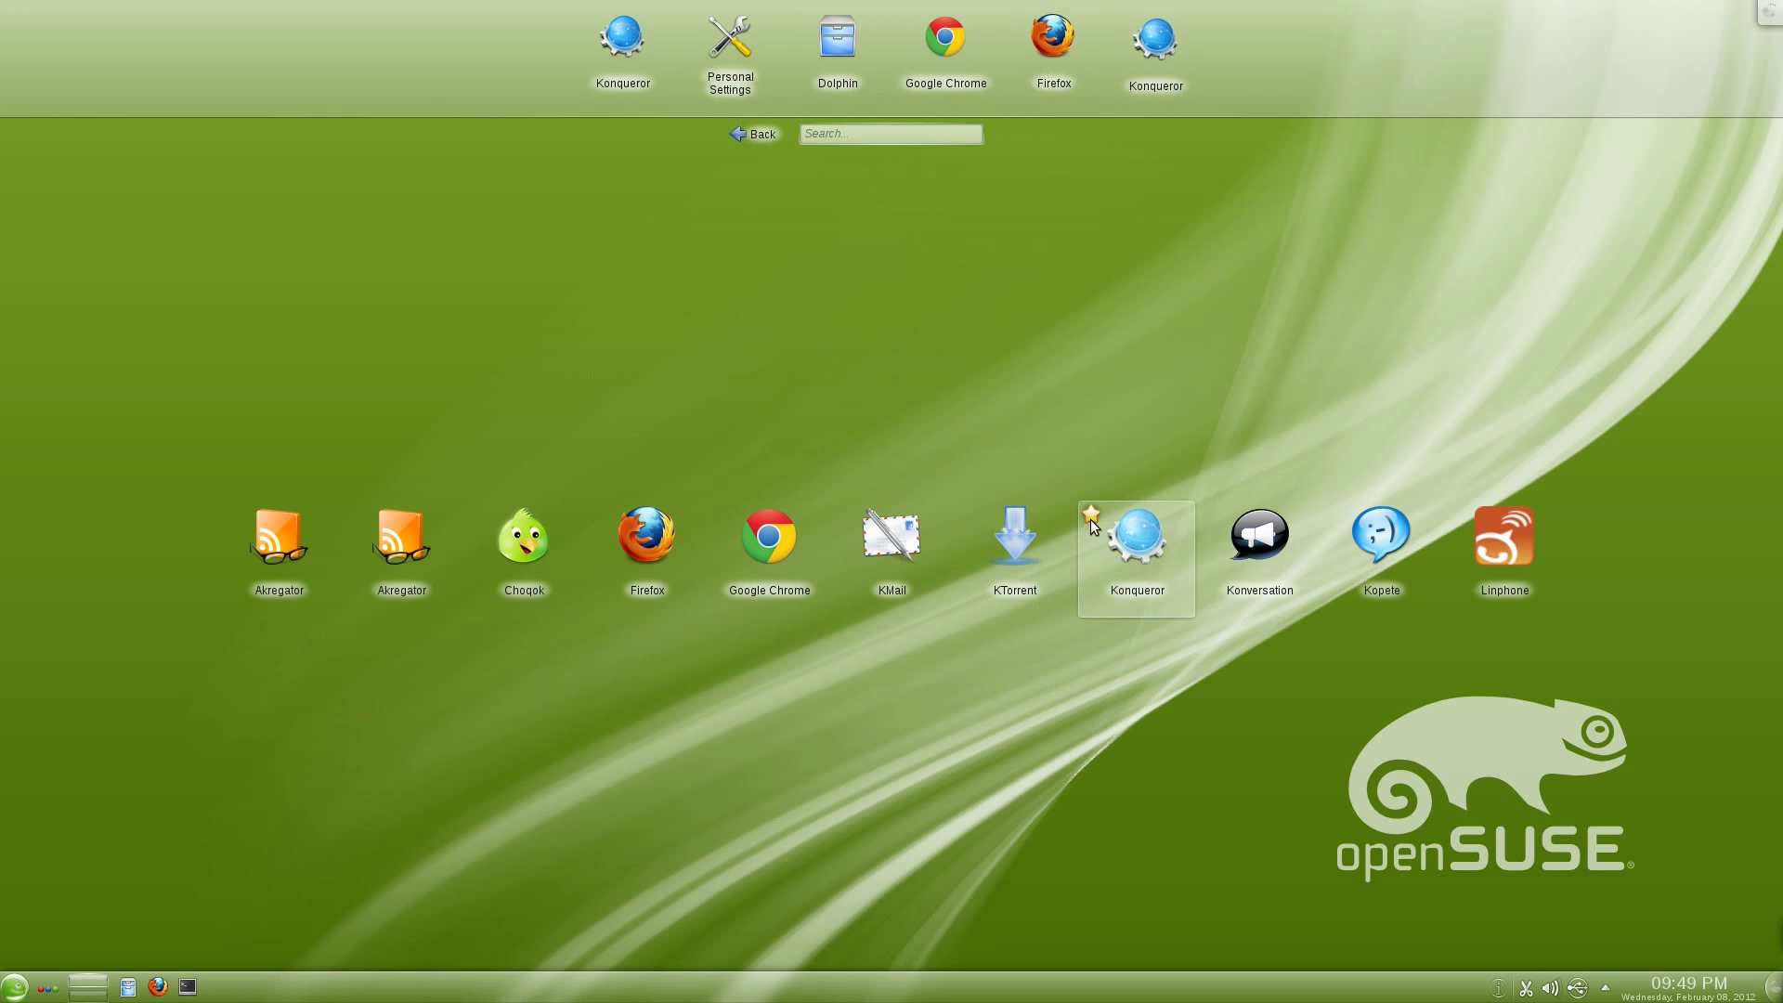
pyautogui.click(1121, 23)
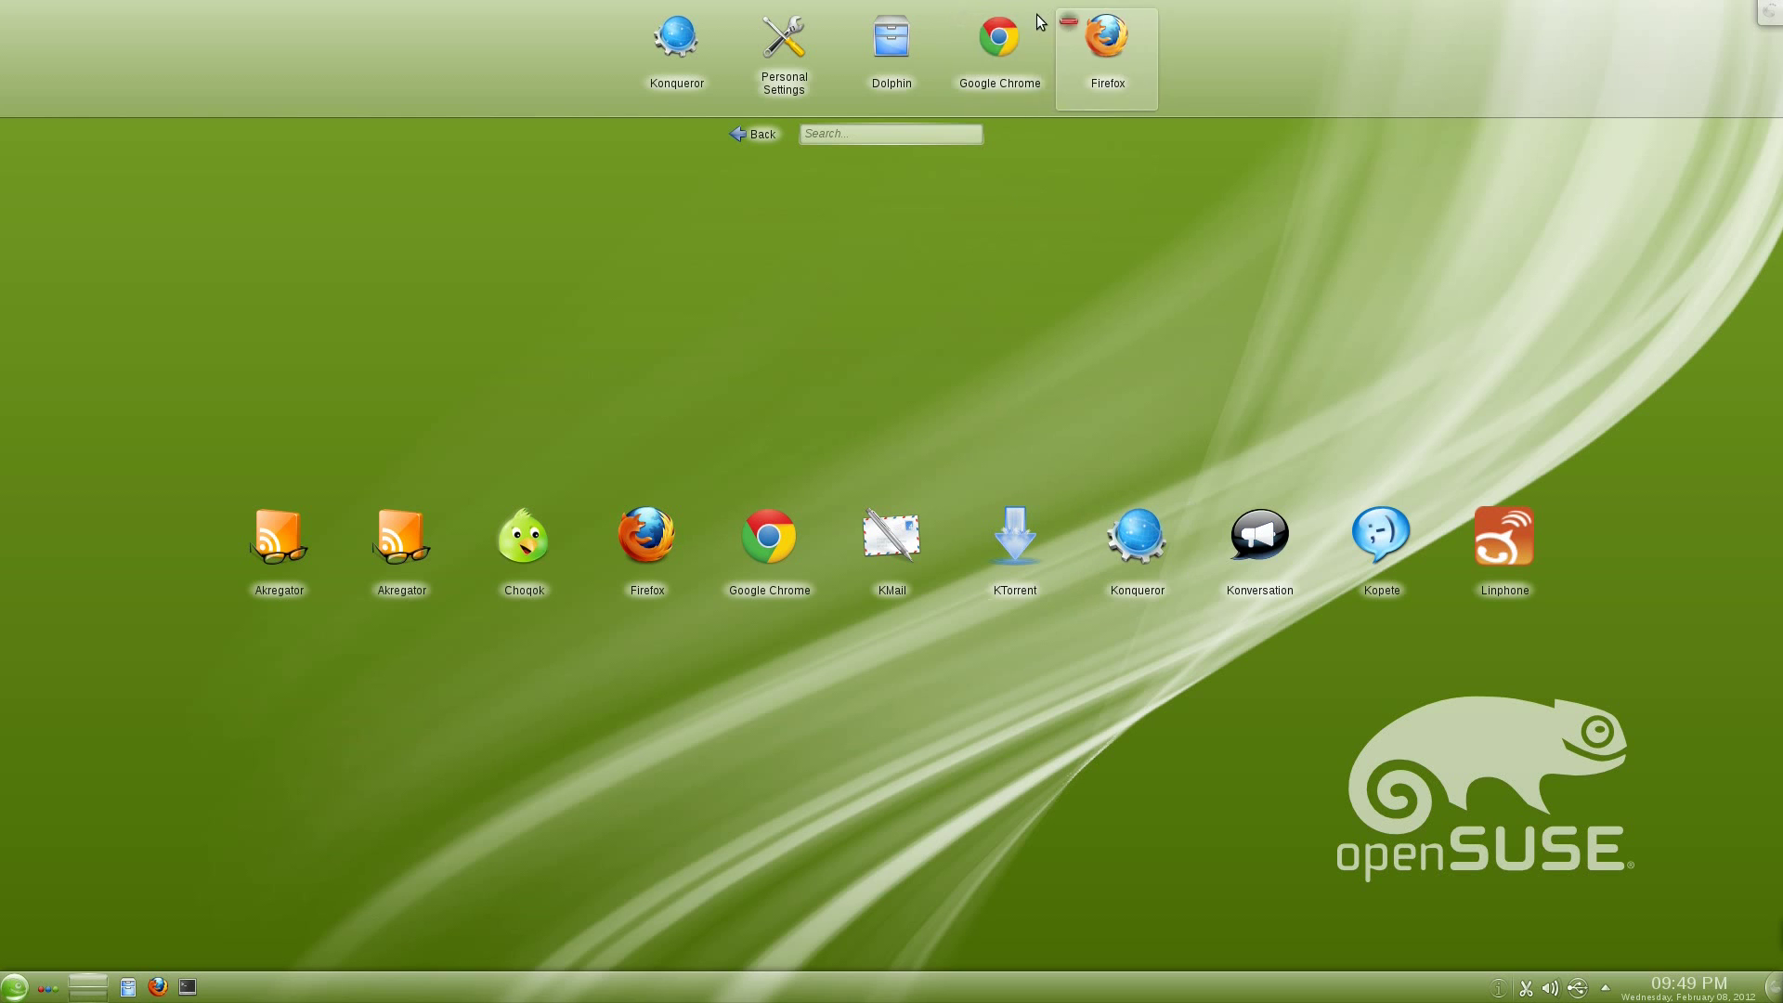
pyautogui.moveTo(787, 23)
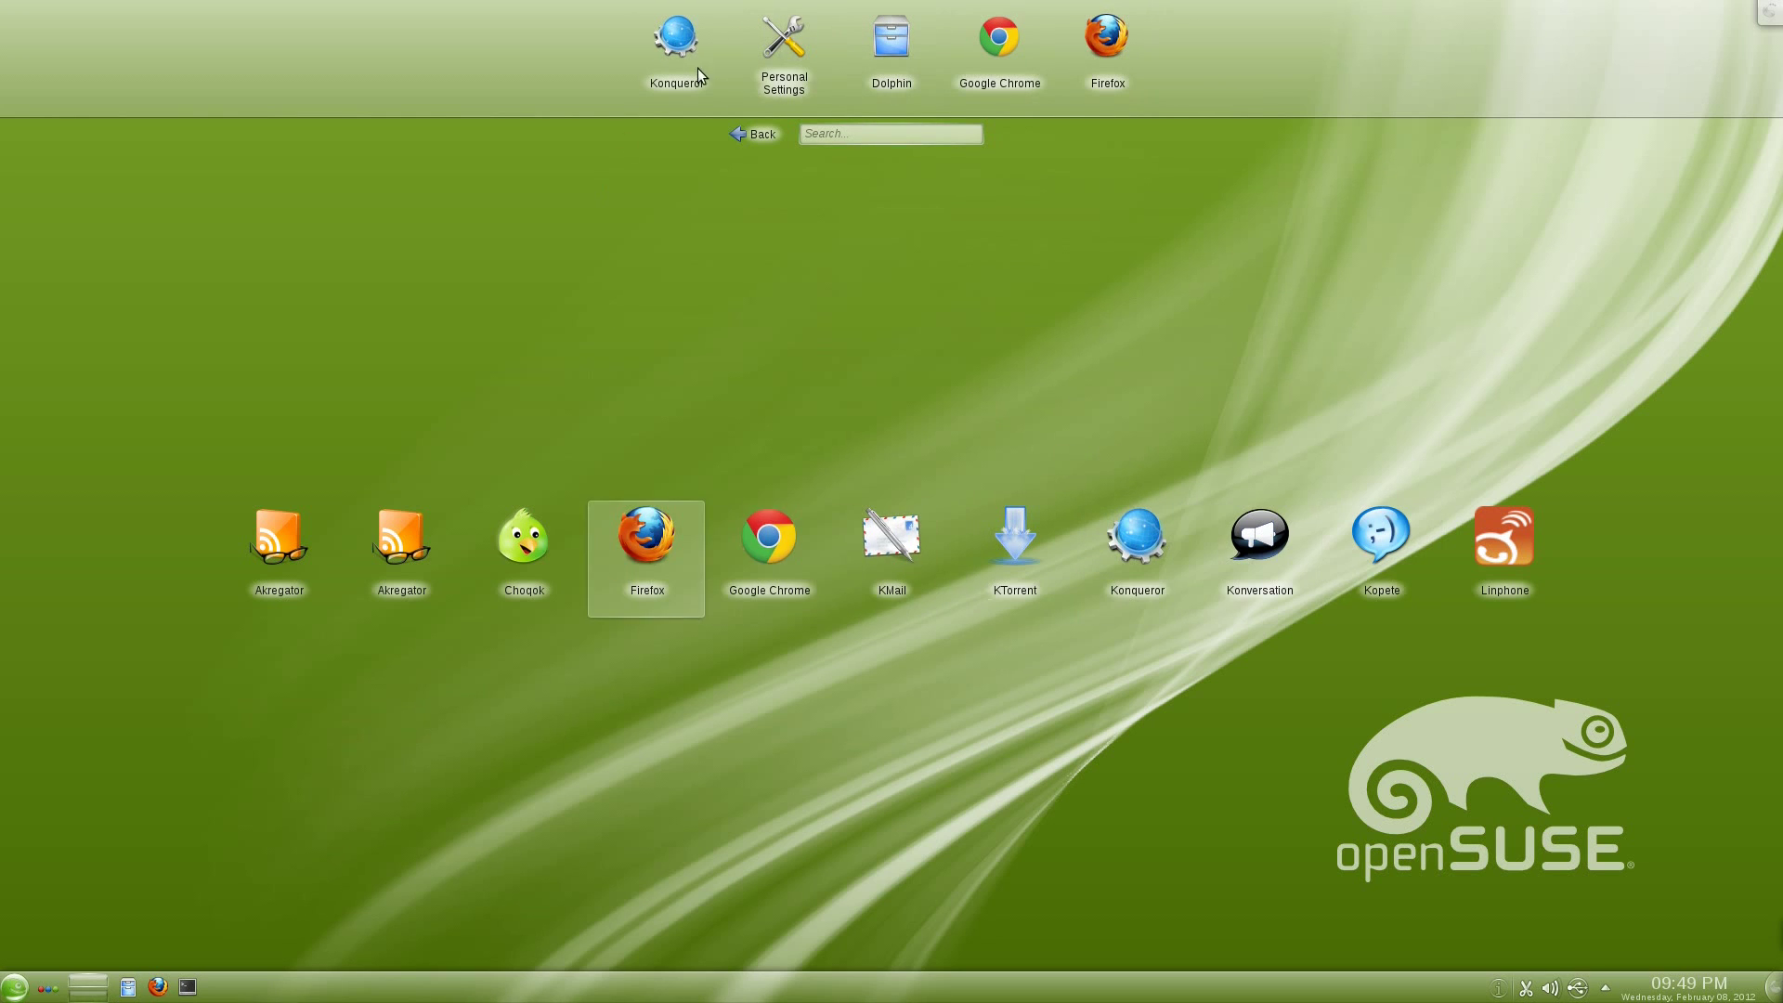
pyautogui.click(754, 134)
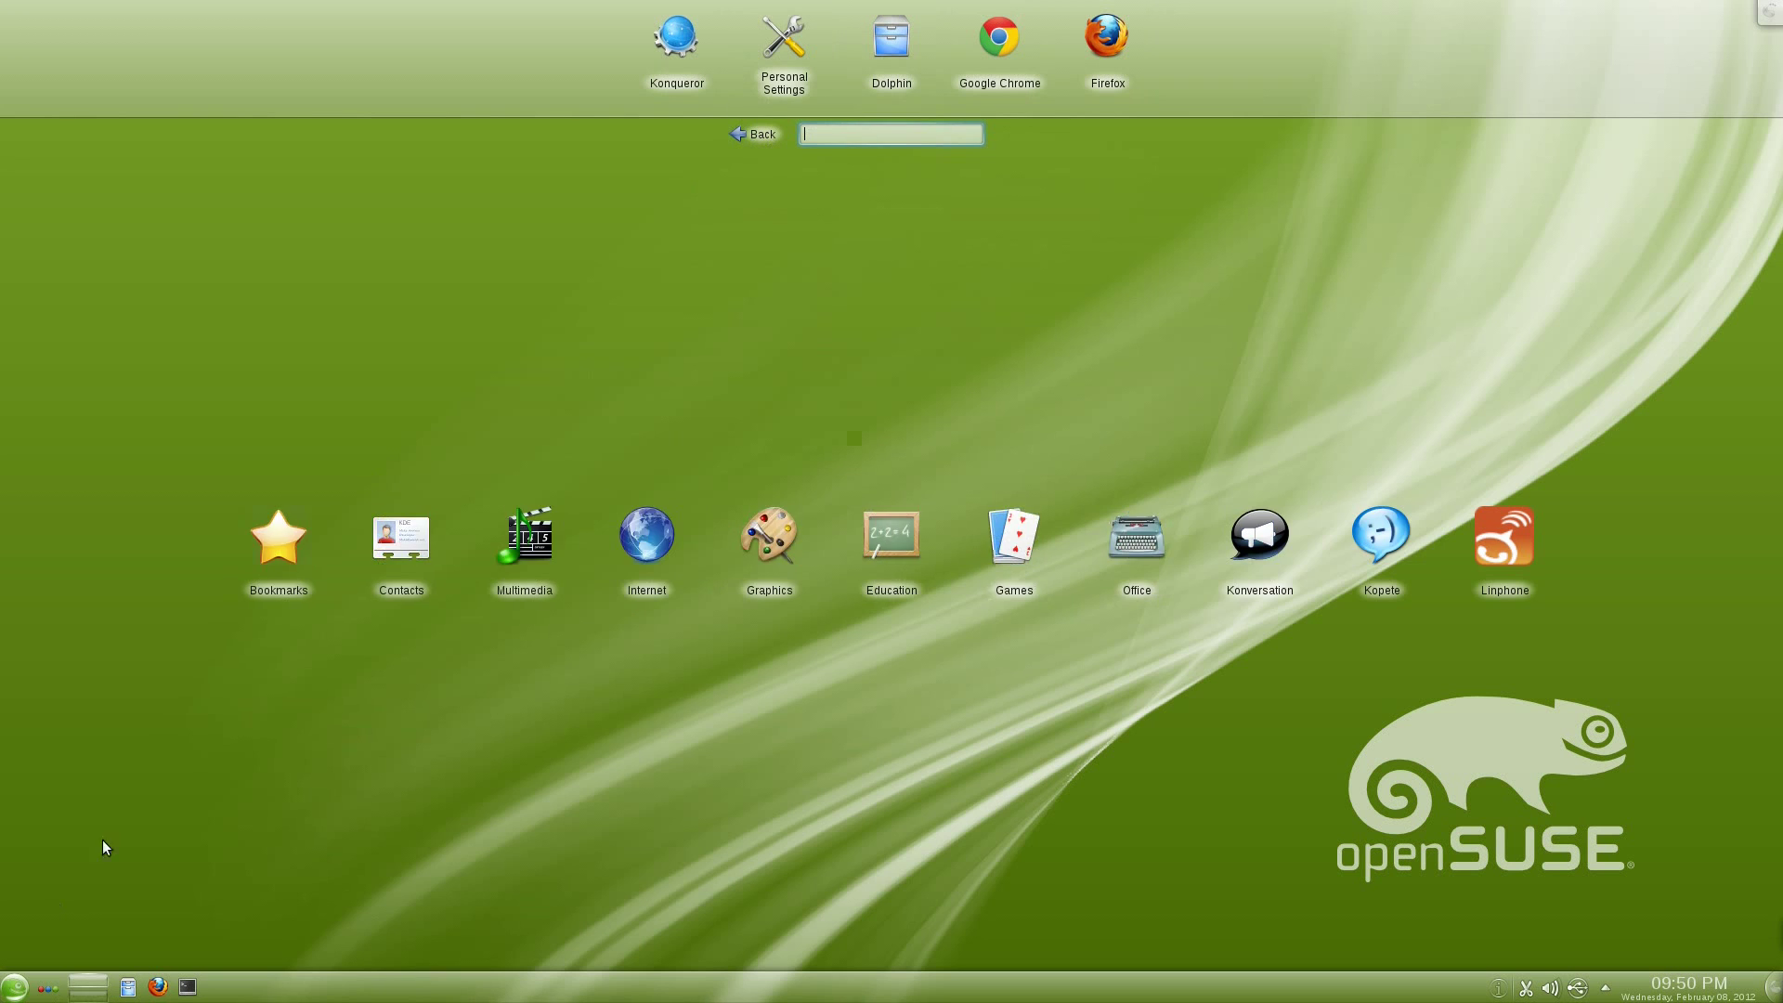
pyautogui.click(51, 984)
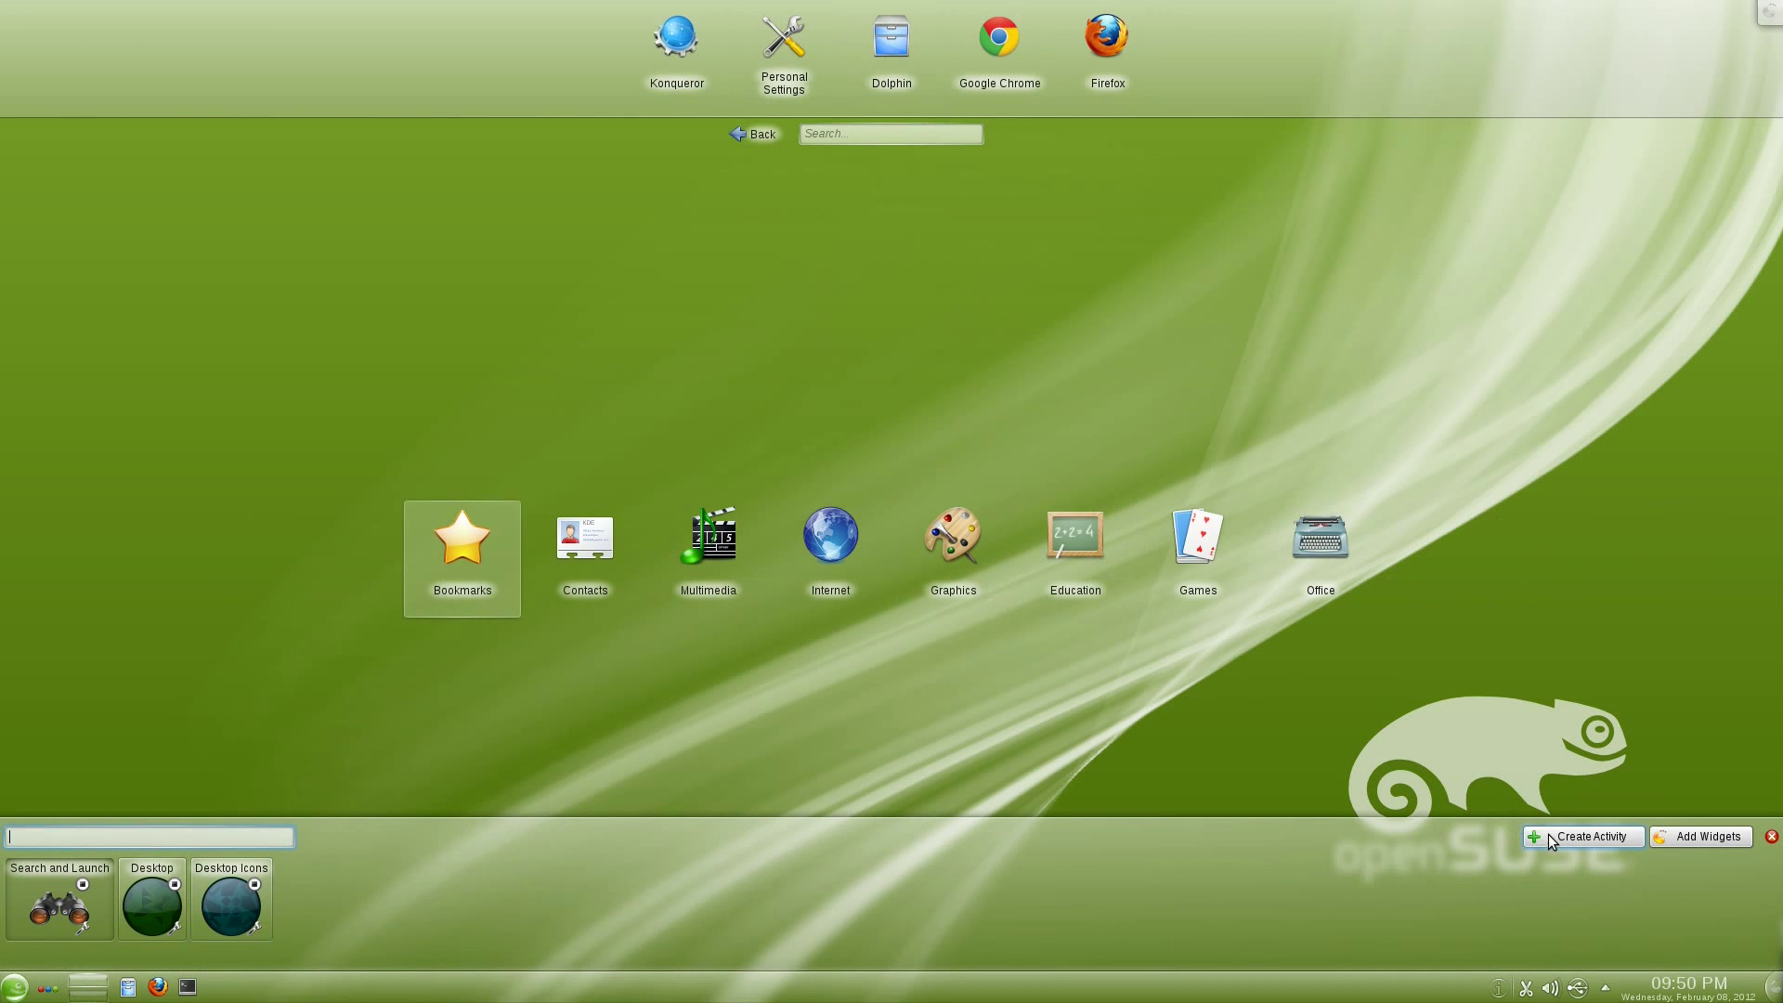
# Create a new activity from the School Activity template and dismiss the Run applications dialog
pyautogui.click(1544, 835)
pyautogui.moveTo(1581, 764)
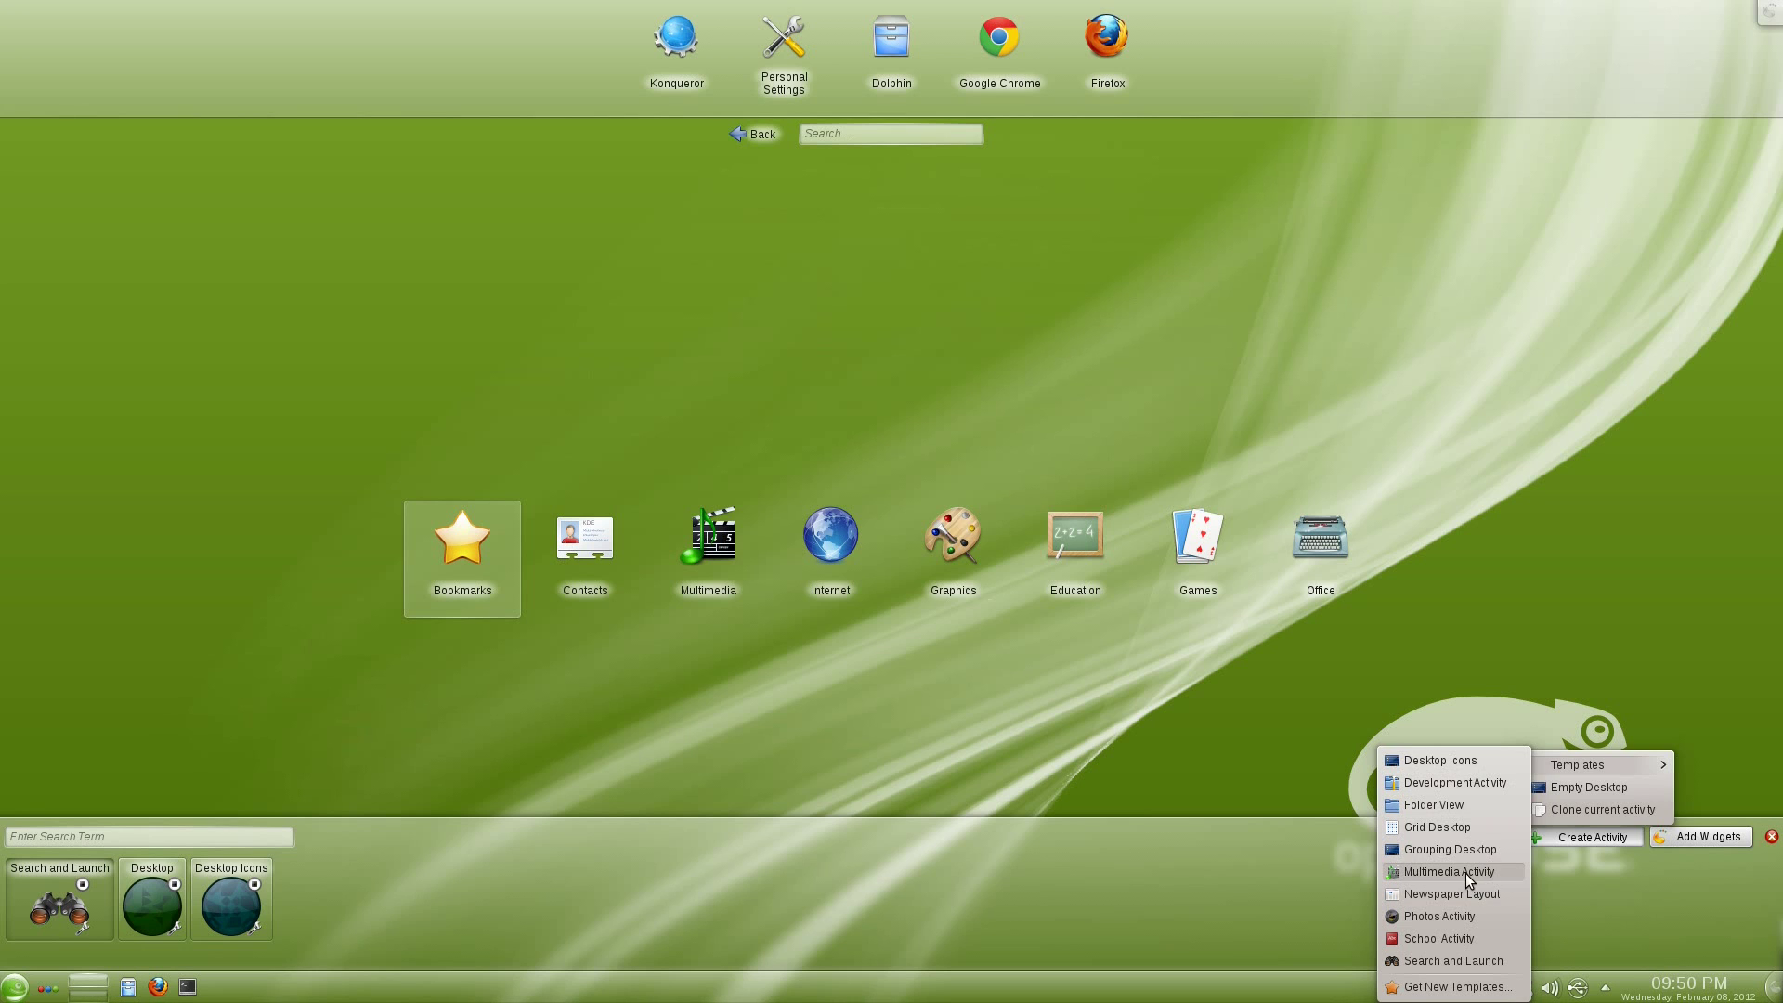
pyautogui.click(1452, 939)
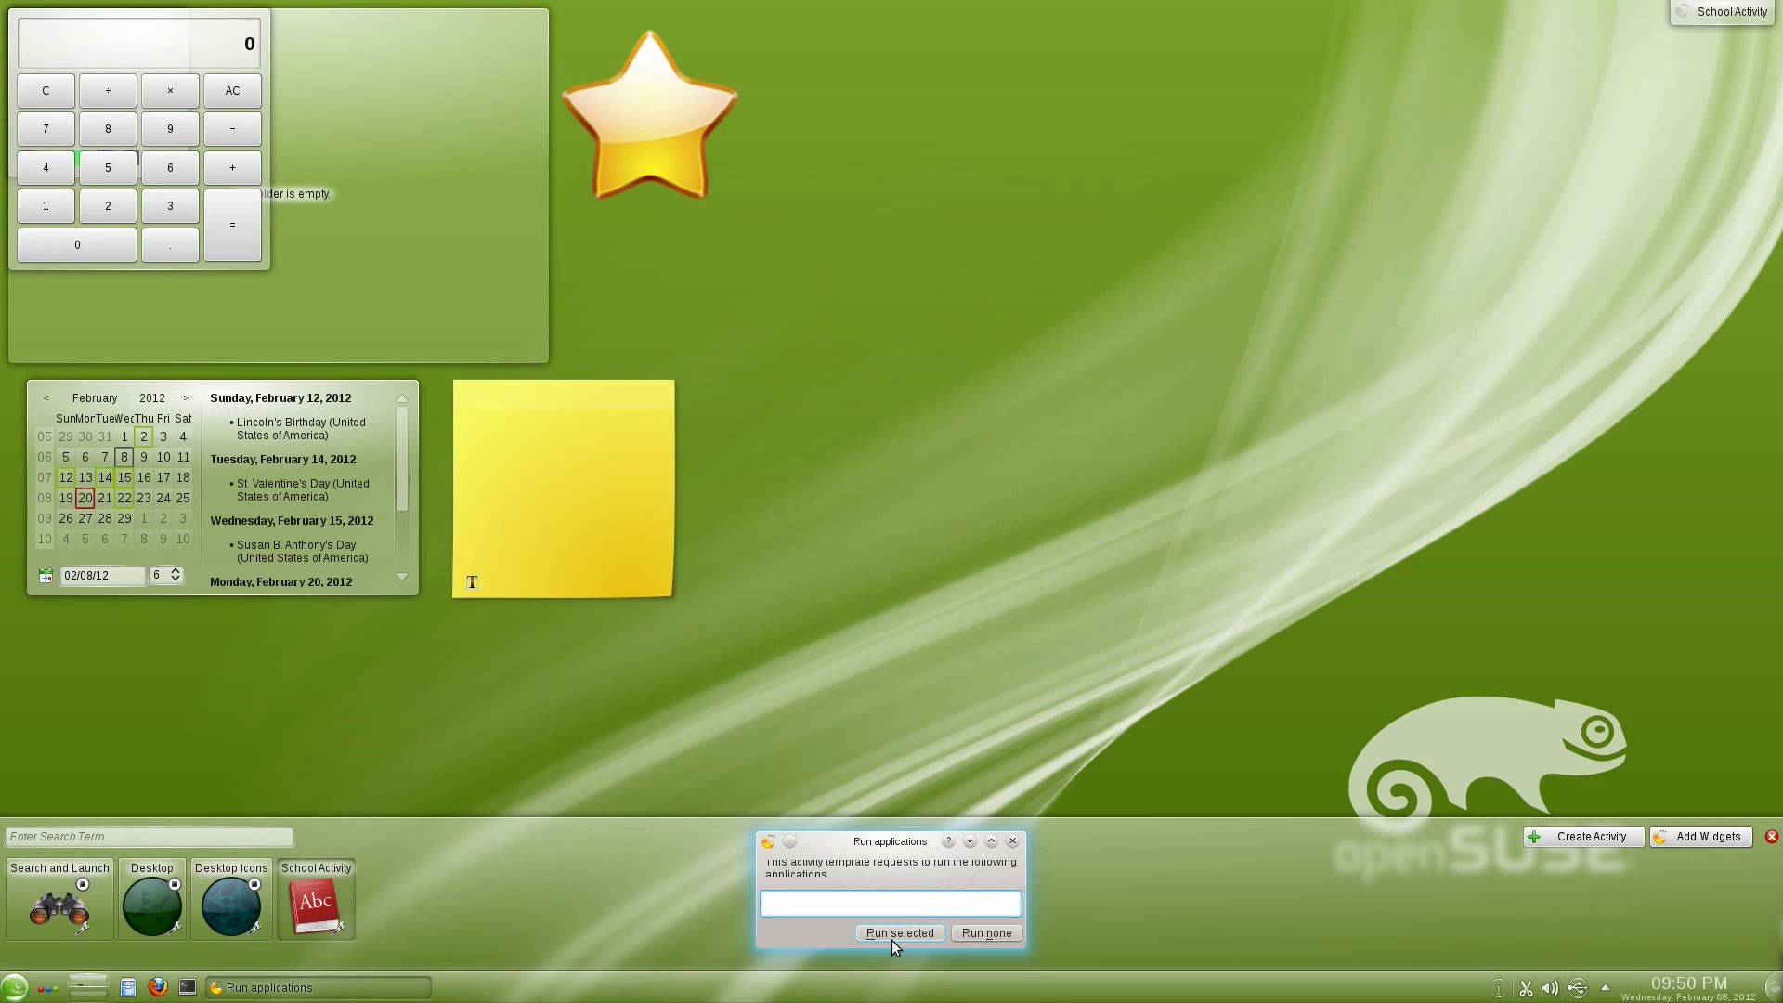
pyautogui.click(897, 933)
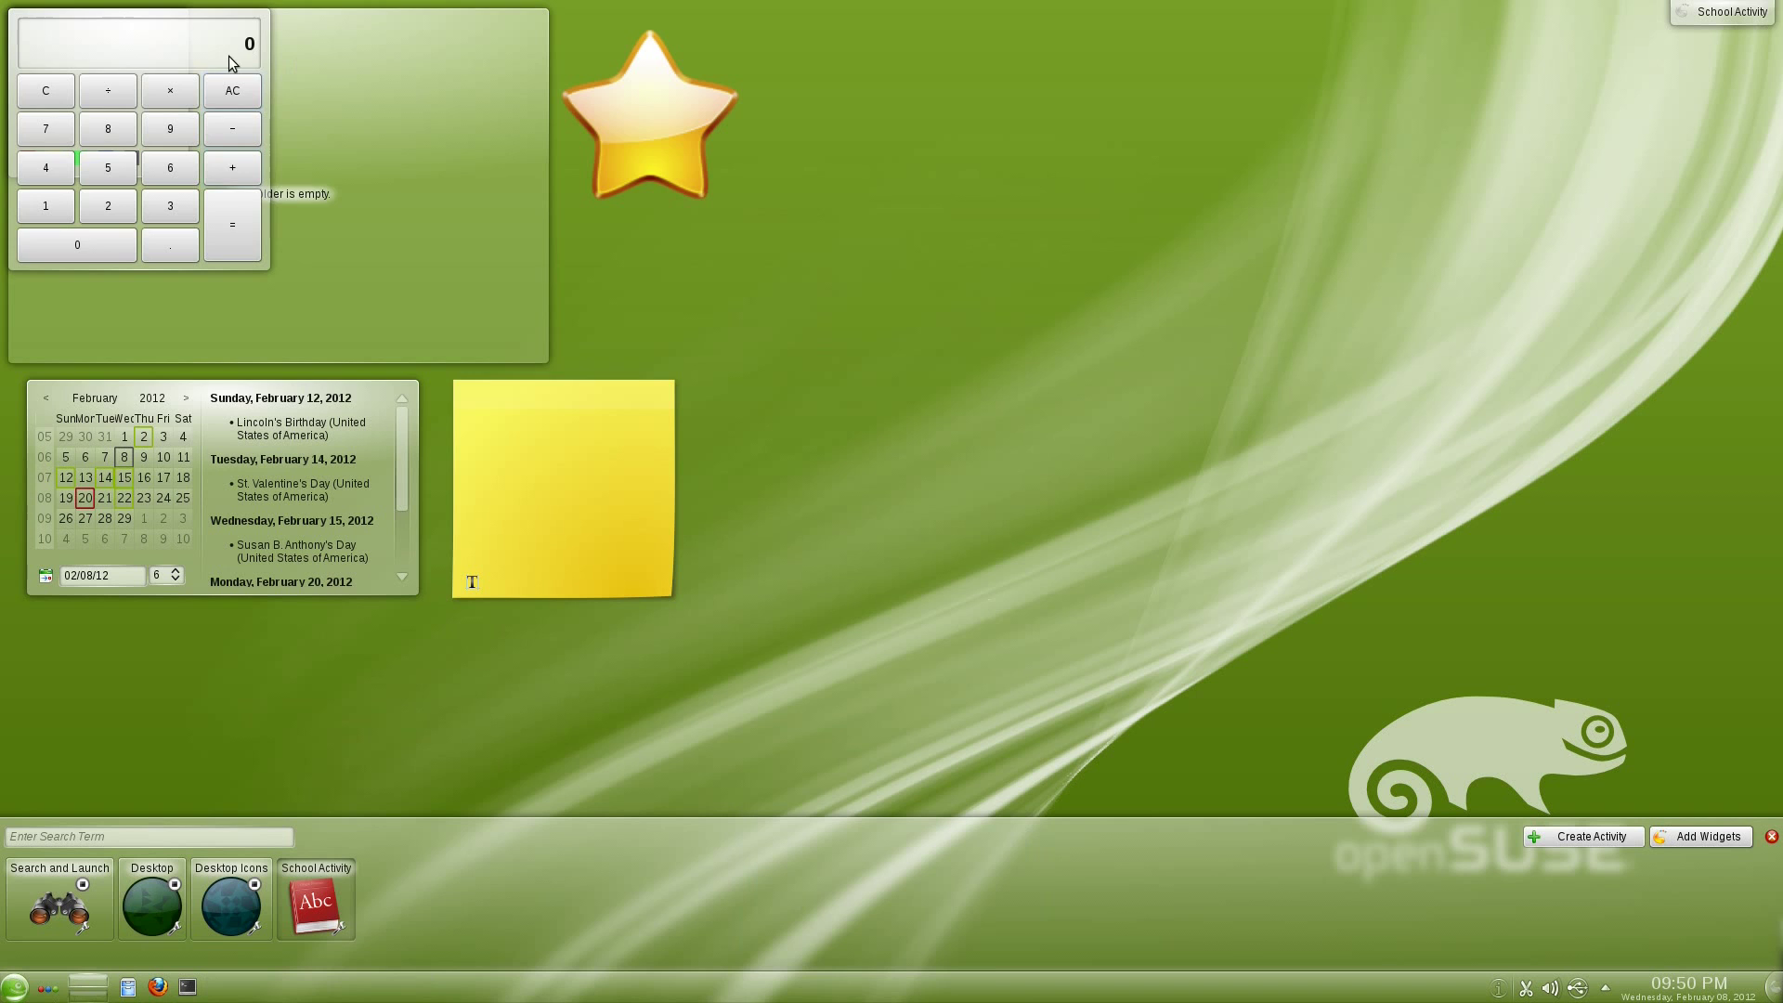
# Move the calculator beside the star and the sticky note lower right, then delete the scribble pad
pyautogui.moveTo(284, 116)
pyautogui.moveTo(283, 116); pyautogui.dragTo(928, 264)
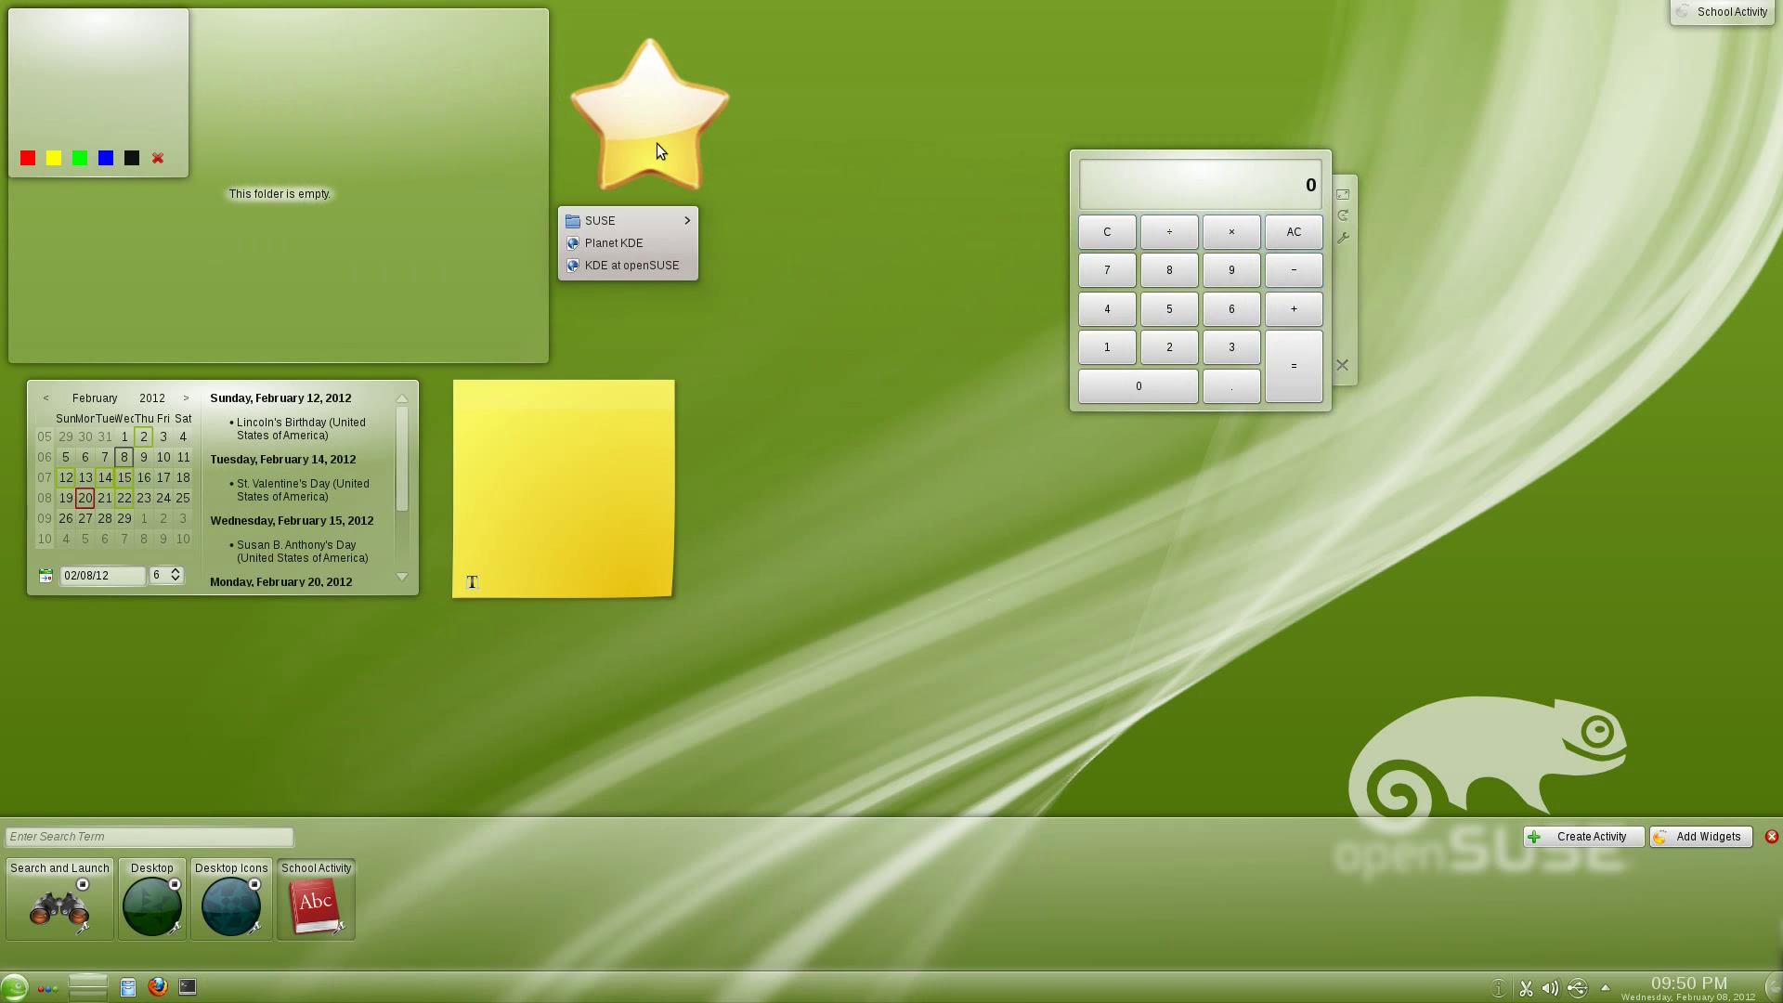
pyautogui.moveTo(689, 500)
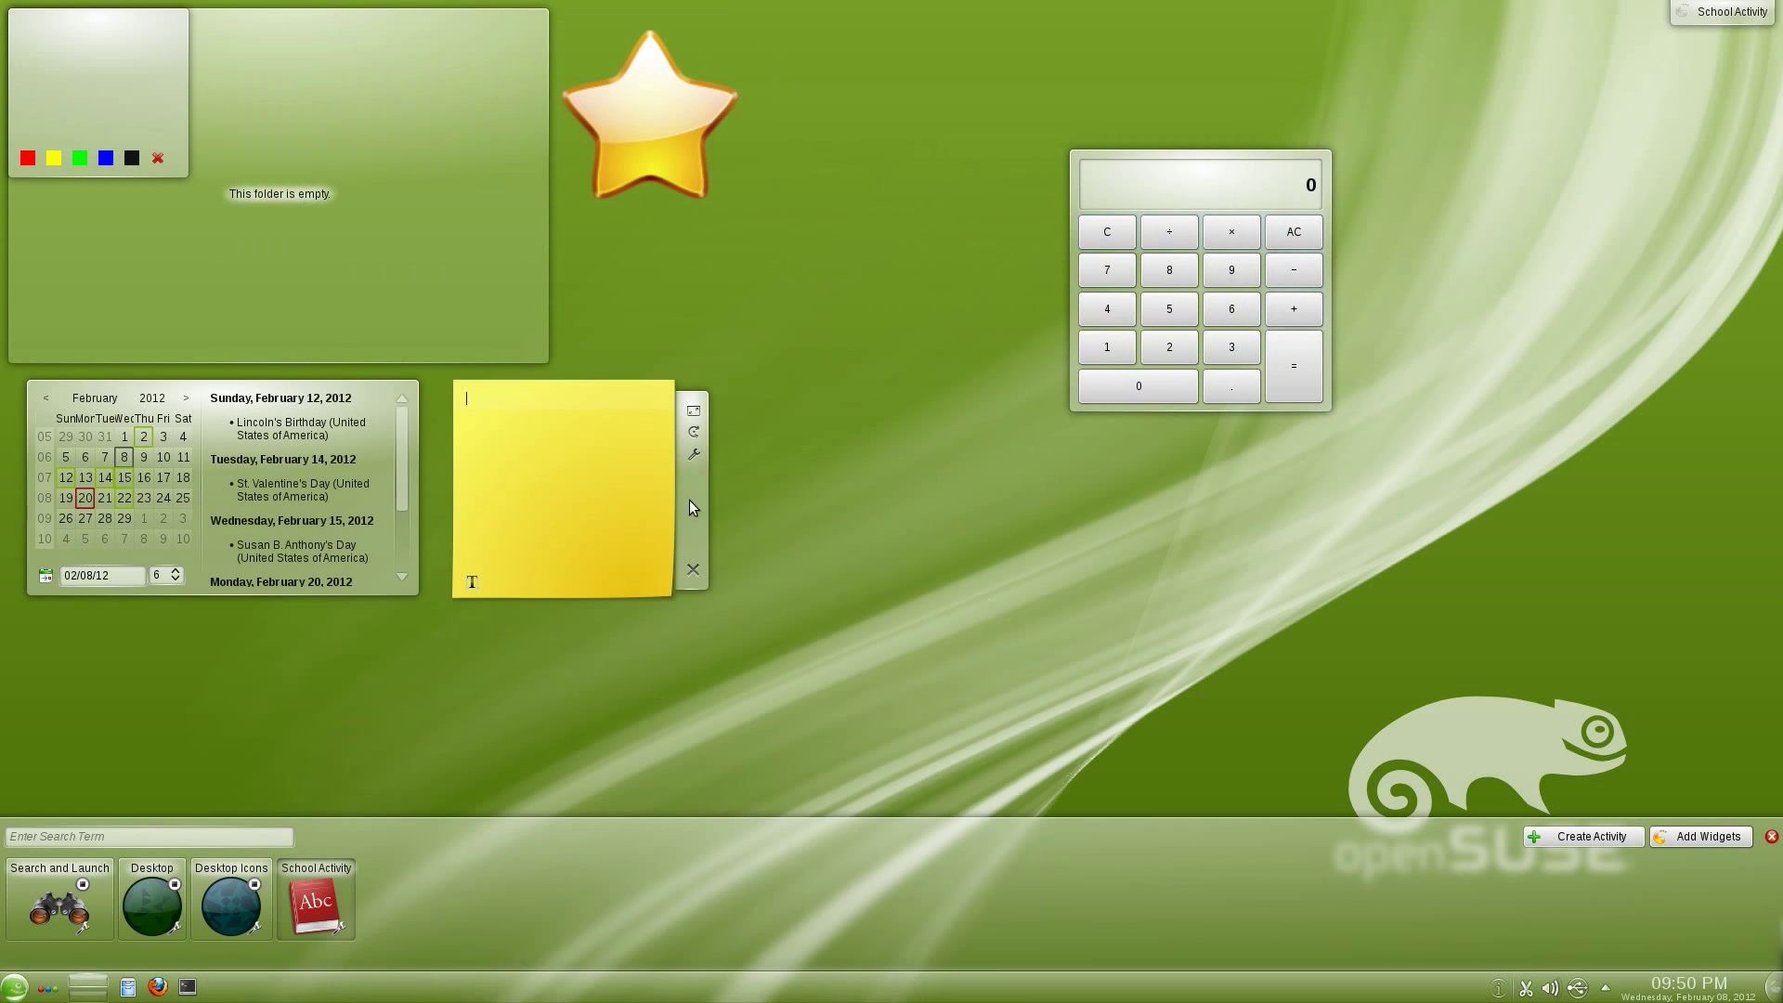
pyautogui.moveTo(688, 500); pyautogui.dragTo(938, 527)
pyautogui.moveTo(247, 112)
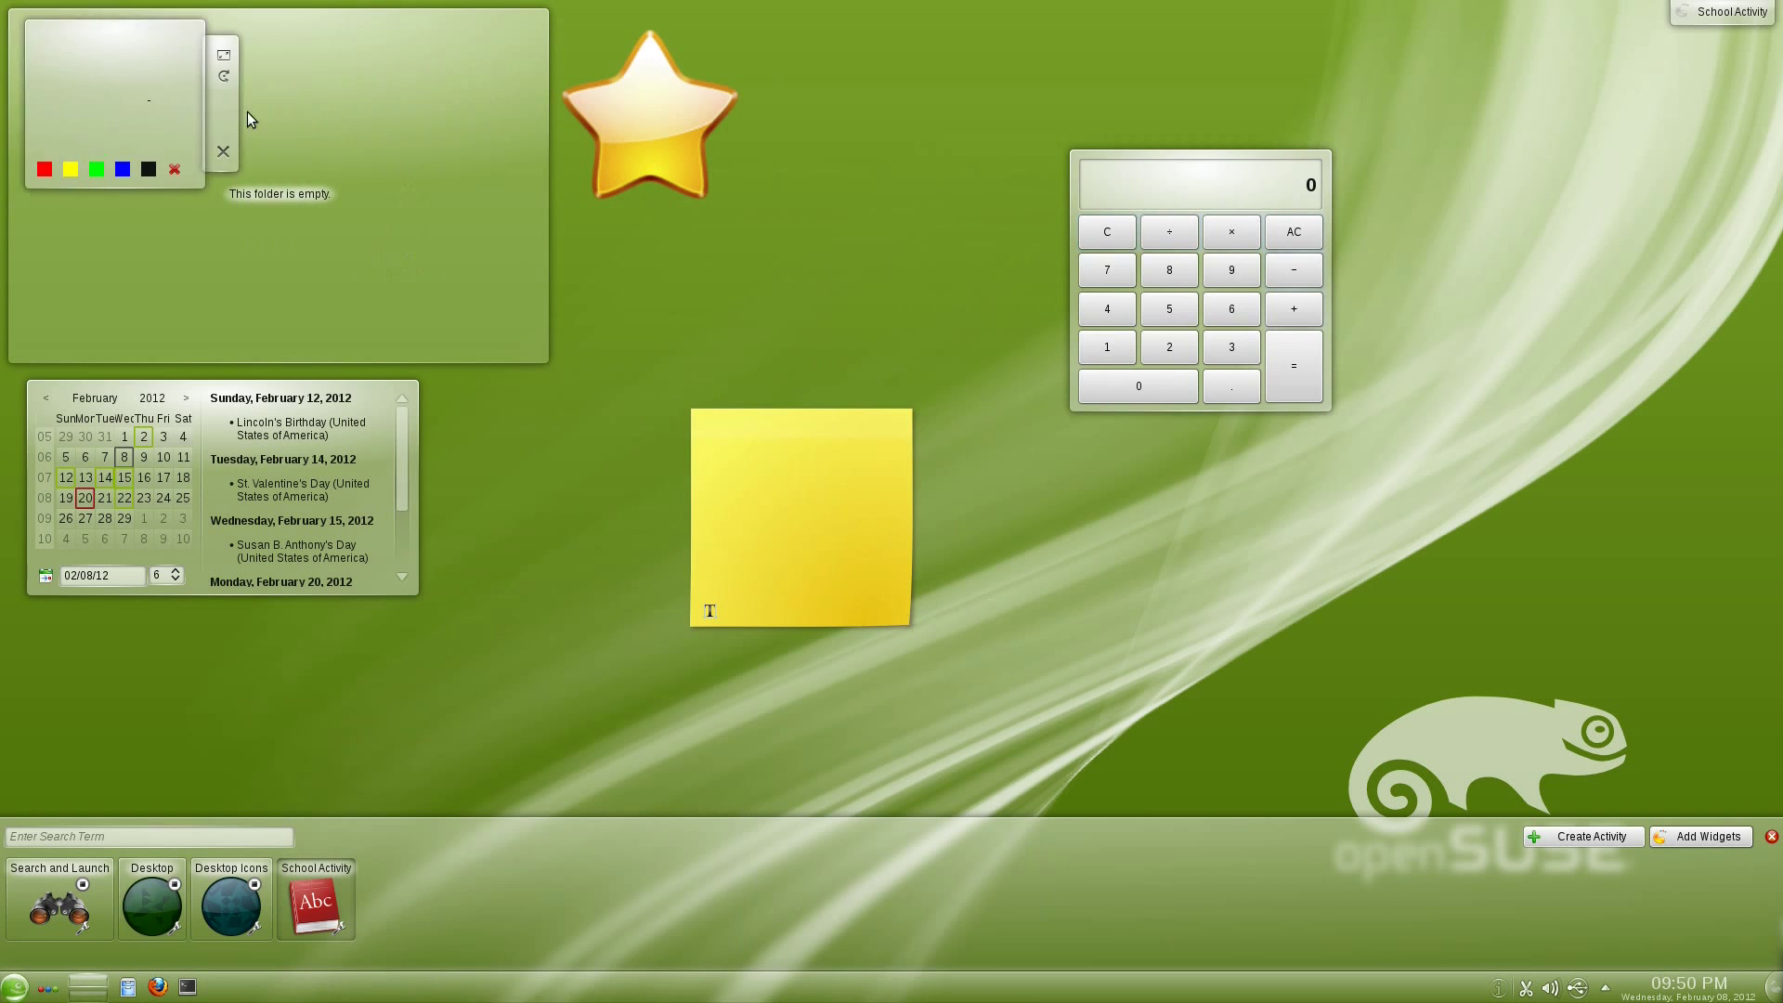
pyautogui.moveTo(247, 111)
pyautogui.mouseDown()
pyautogui.moveTo(1216, 515)
pyautogui.moveTo(1156, 583)
pyautogui.moveTo(1187, 565)
pyautogui.mouseUp()
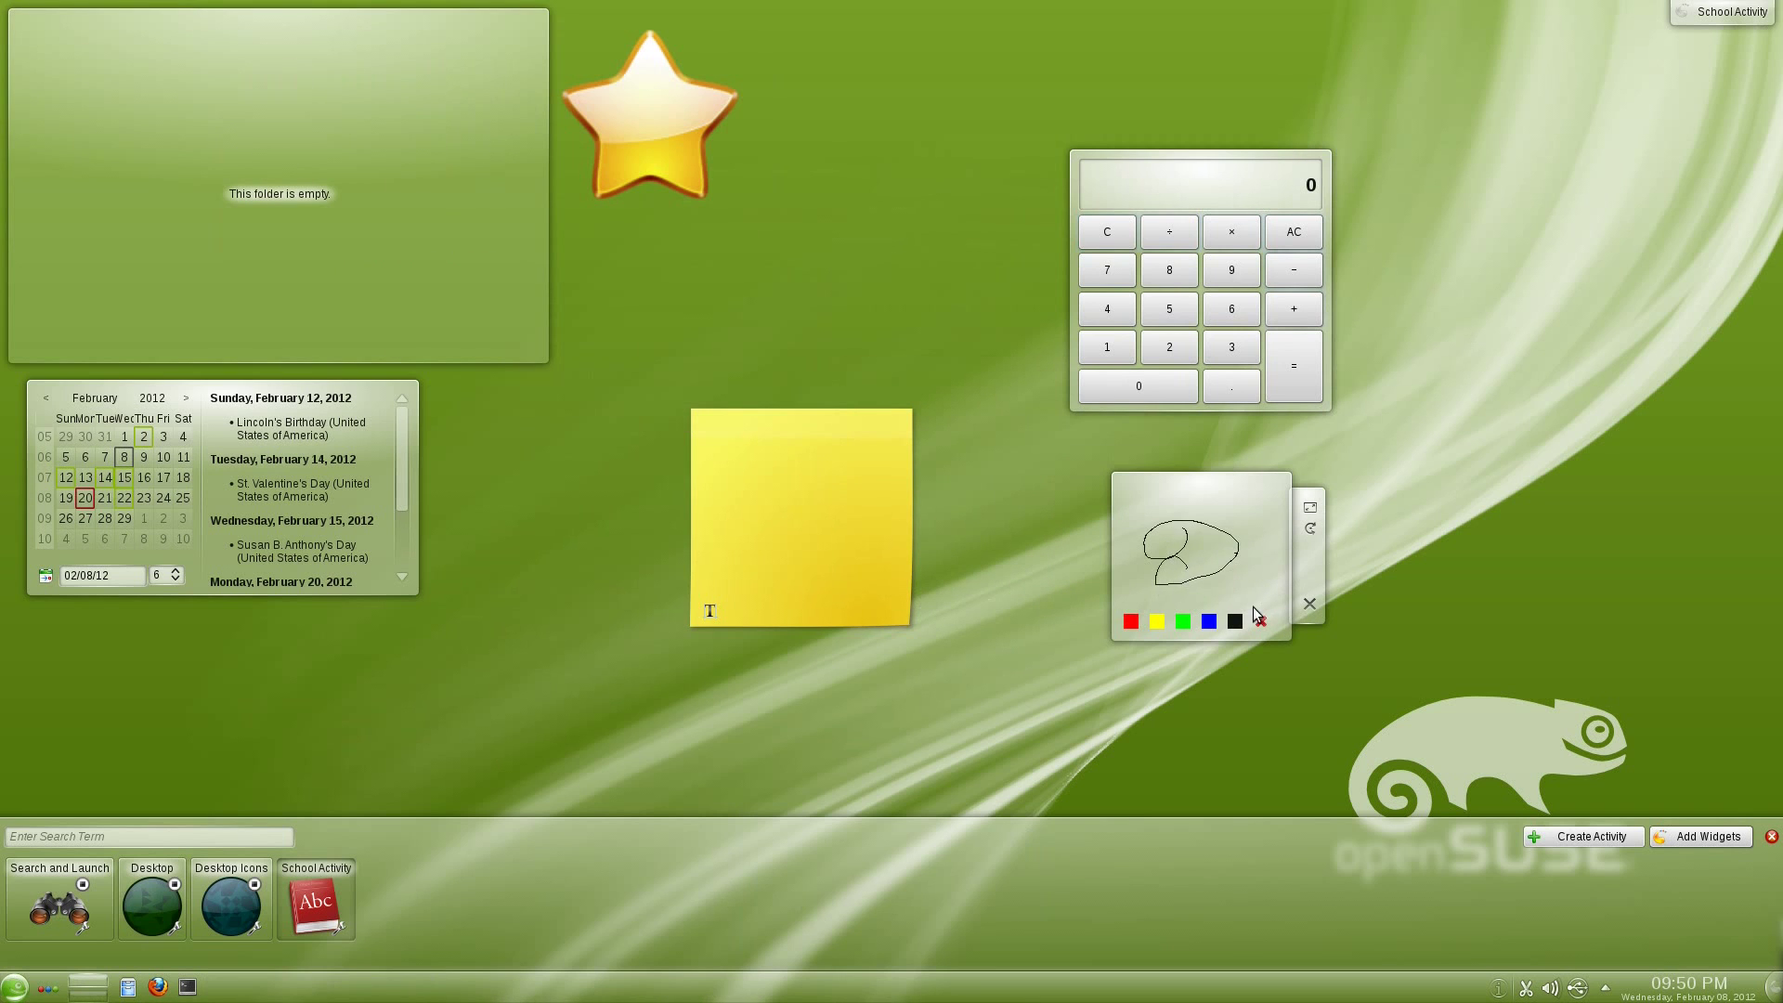
pyautogui.click(1308, 605)
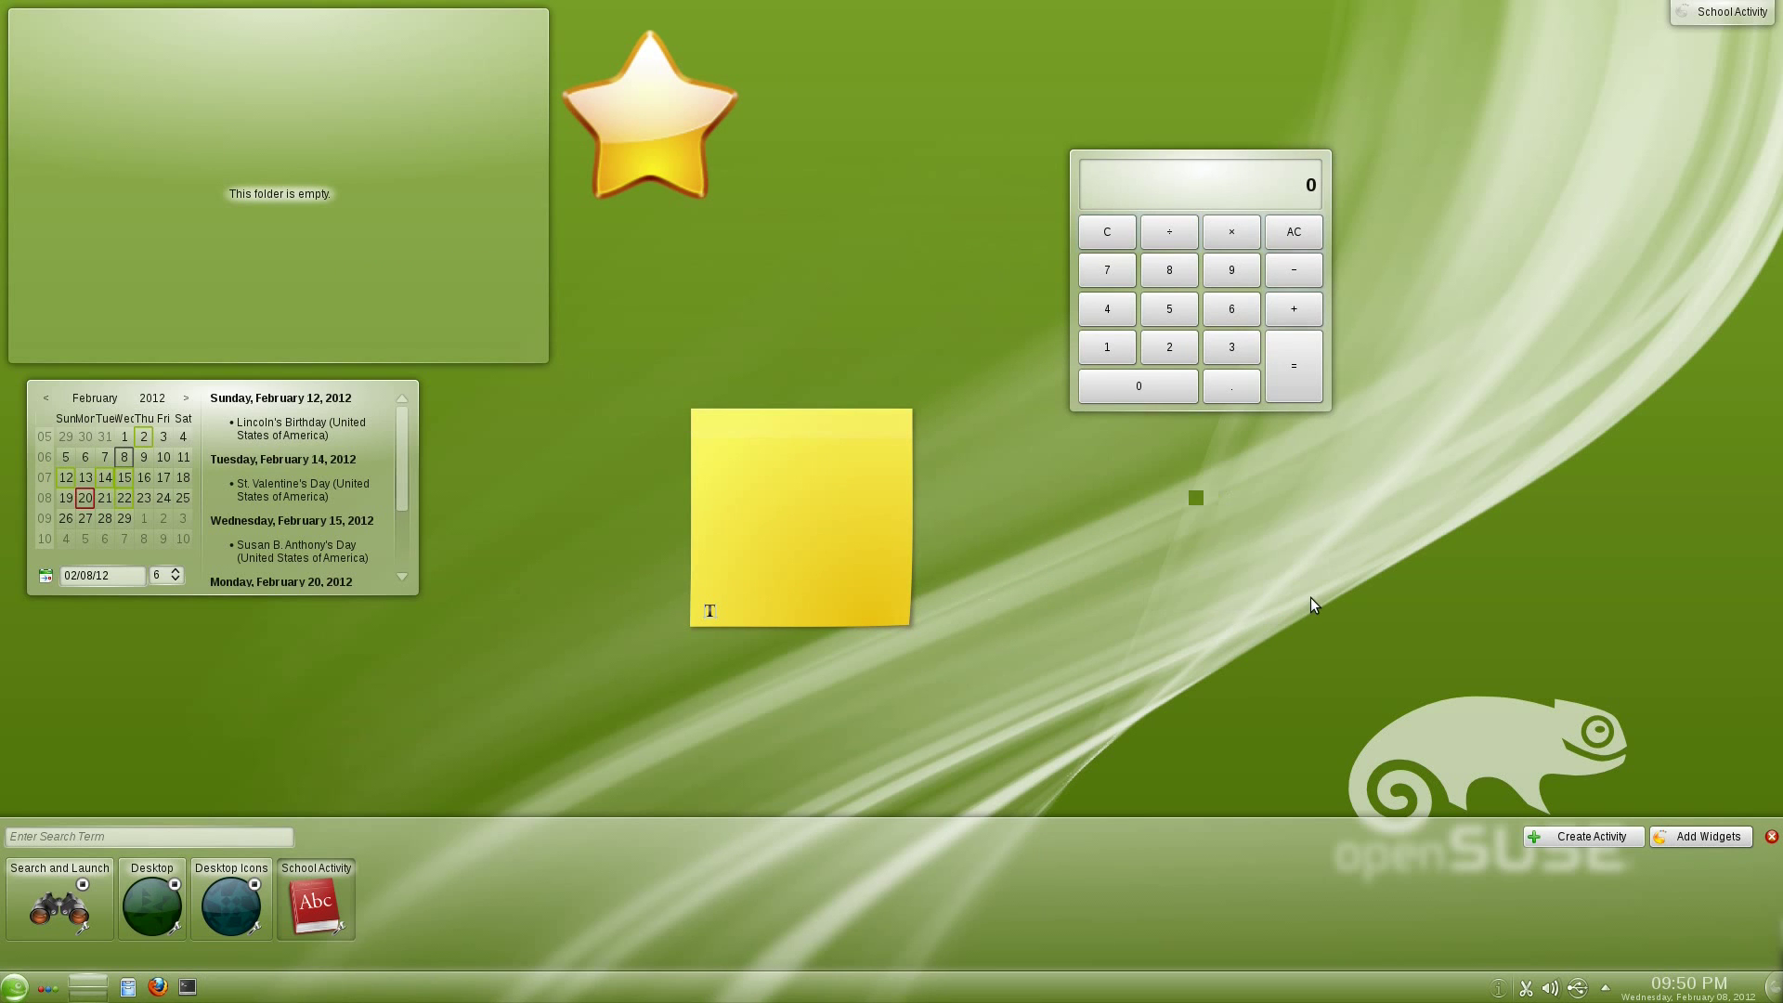
# Close the widgets panel and switch back to the Desktop activity
pyautogui.click(1771, 839)
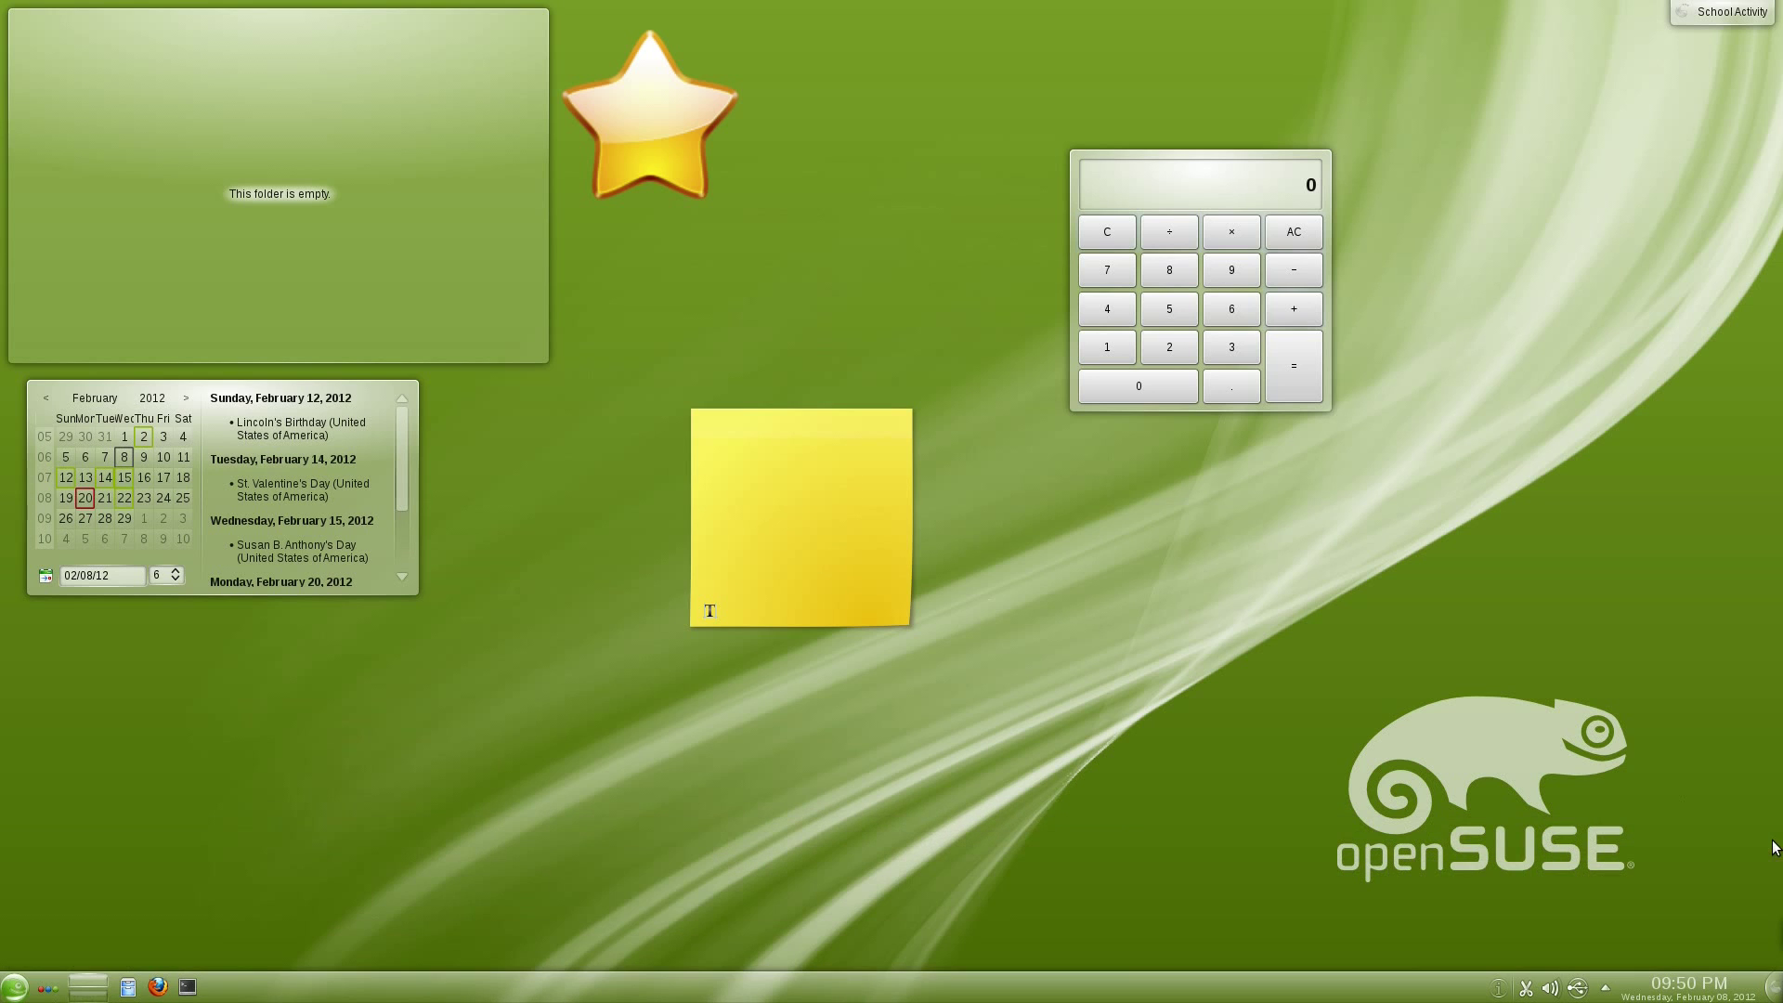
pyautogui.click(46, 987)
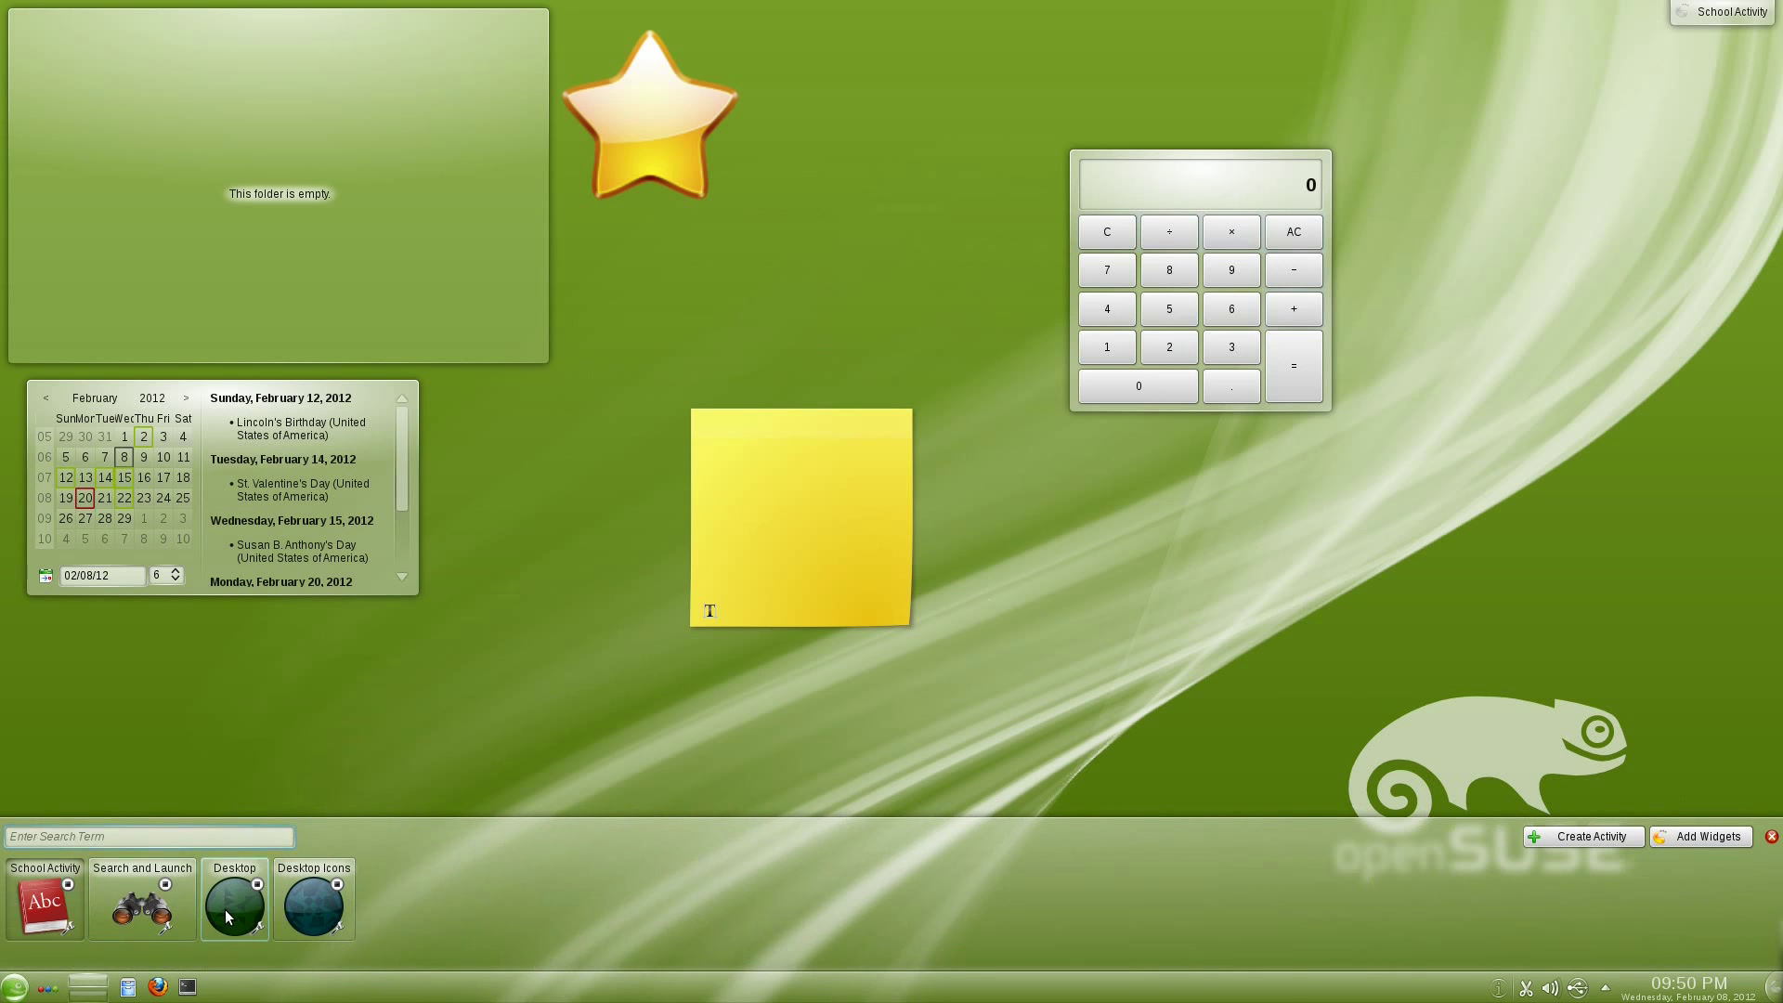
pyautogui.click(224, 910)
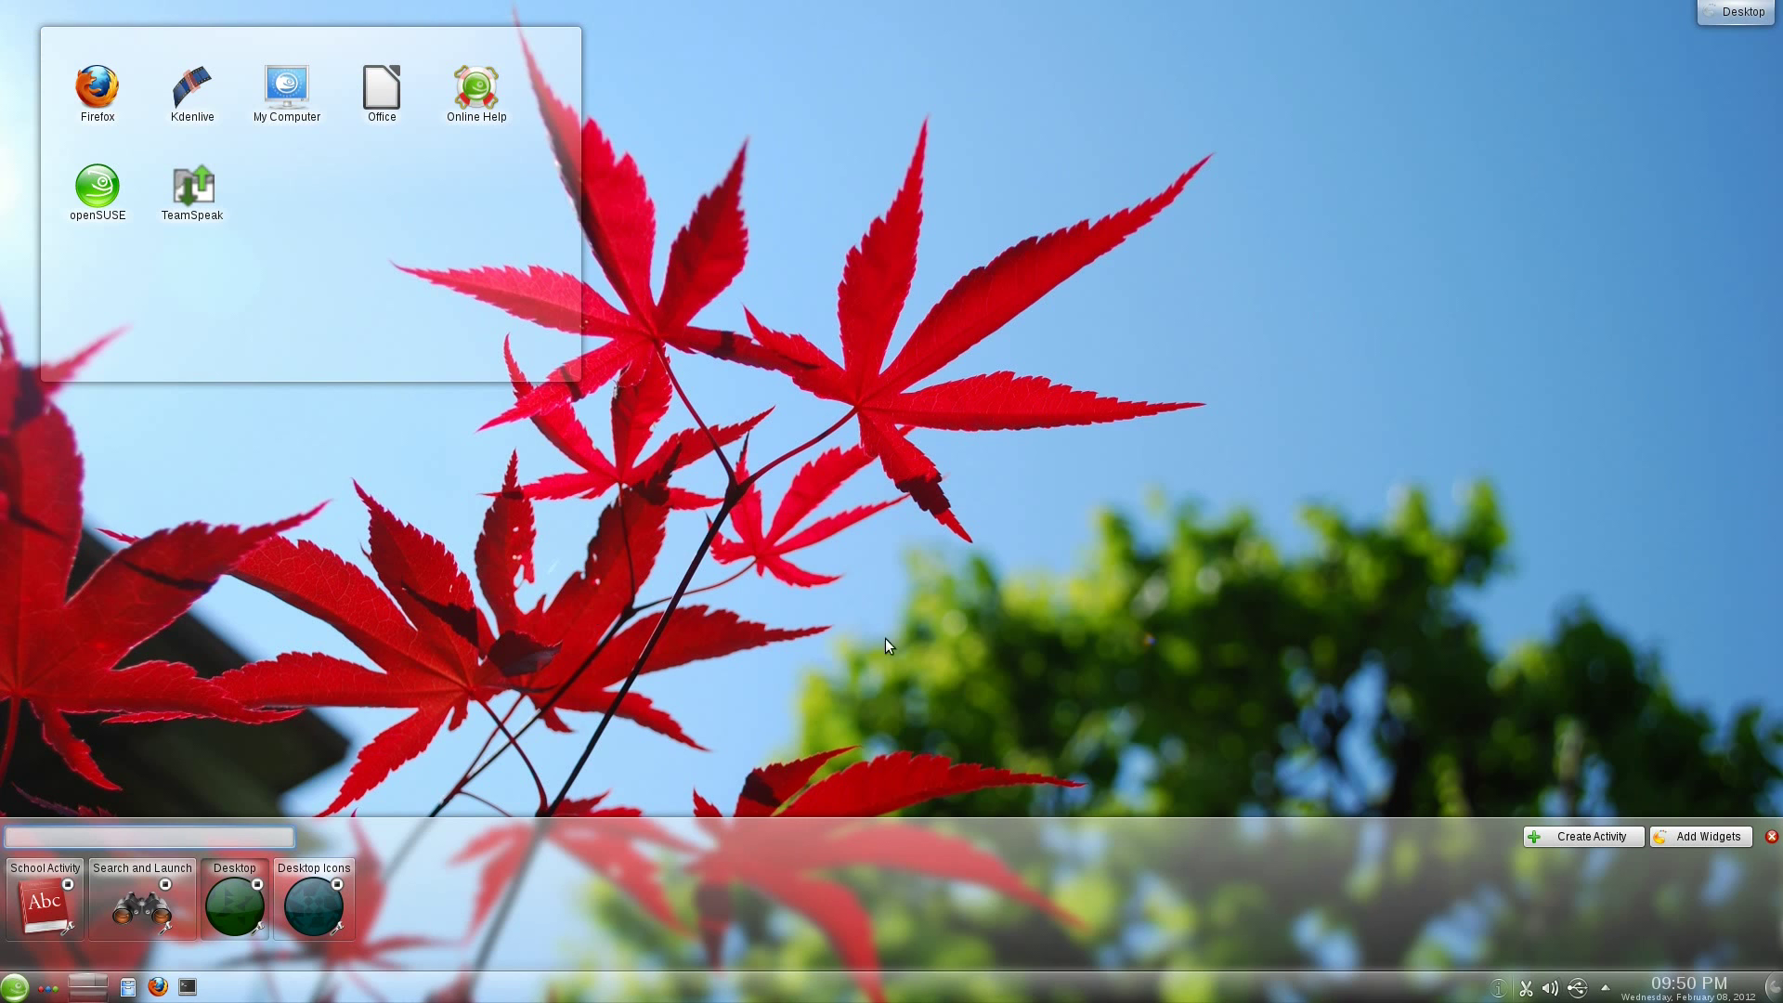
# Close the Activity Manager bar, leaving the Desktop activity with its maple-leaf wallpaper showing
pyautogui.click(1772, 838)
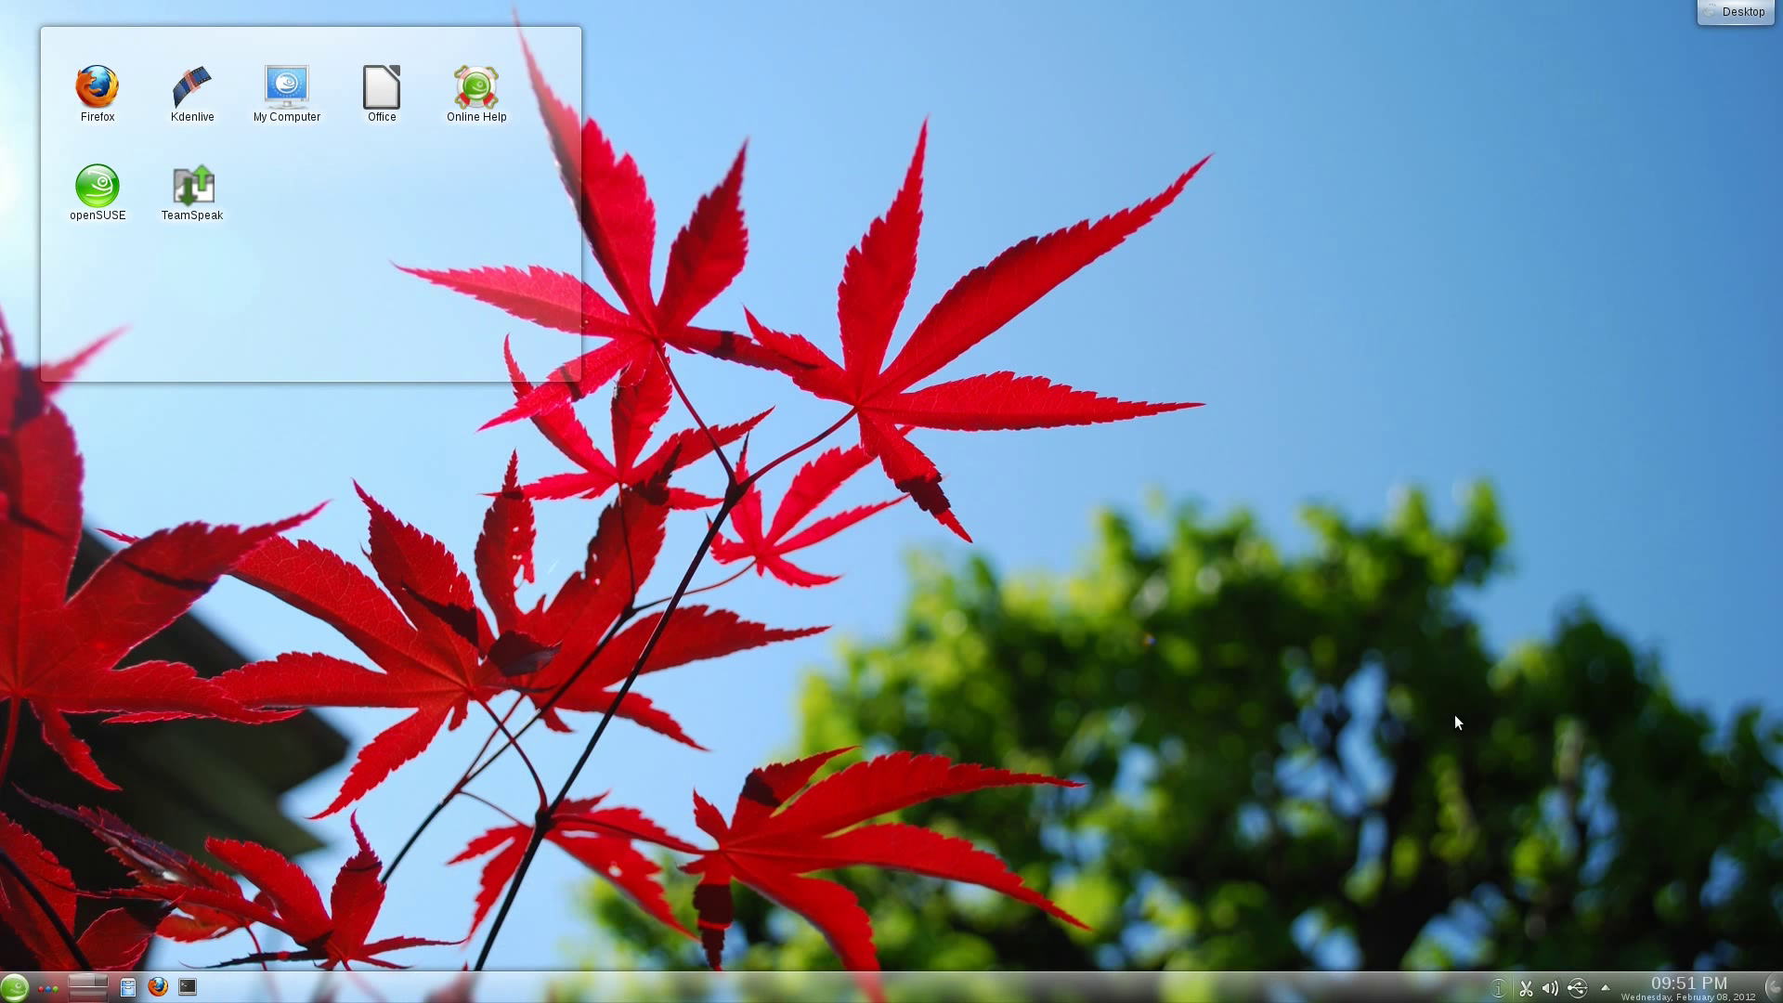